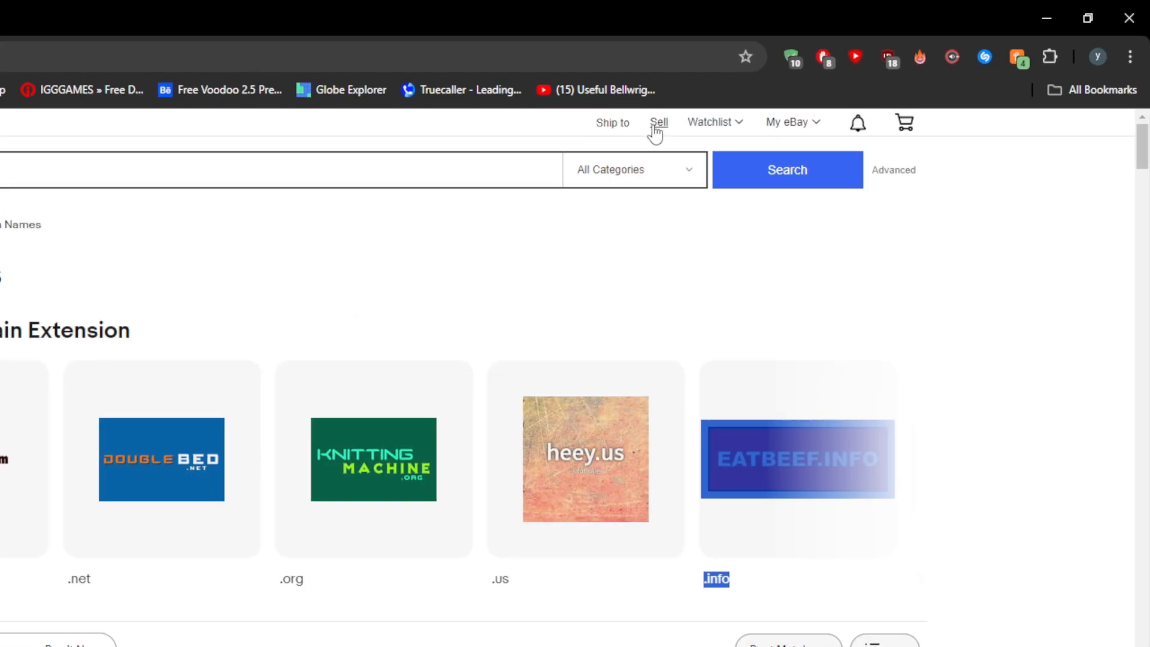
Start a new eBay listing for selling an item, using the suggested description "domain names for sale"
{"action": "left_click", "coordinate": [822, 86]}
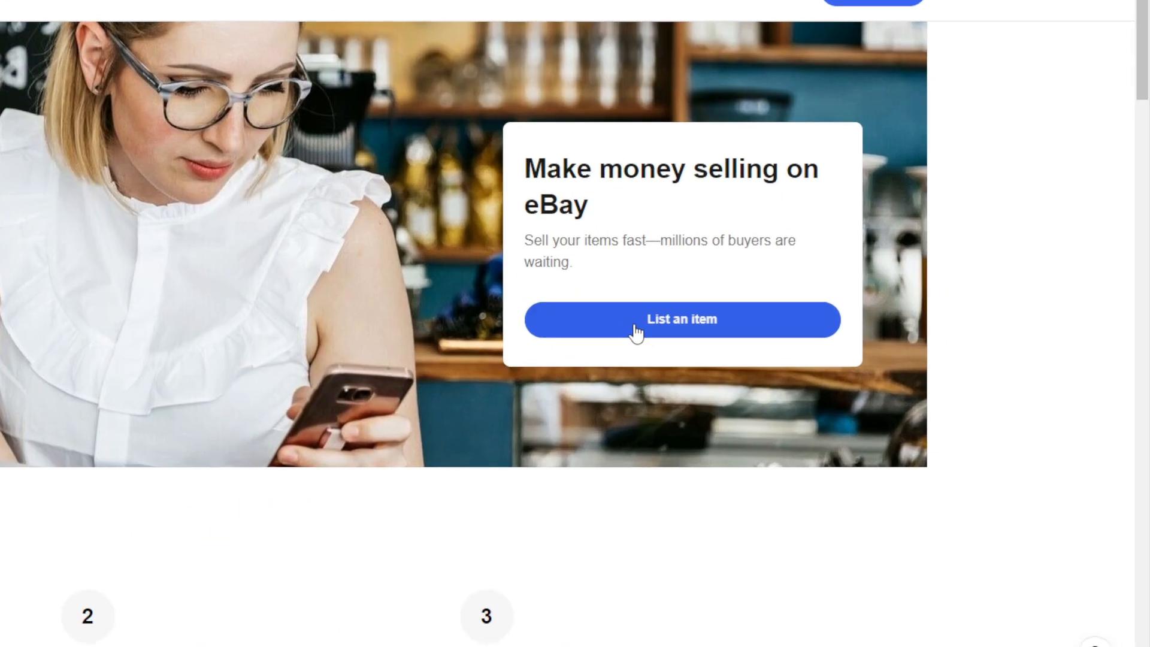
{"action": "left_click", "coordinate": [806, 381]}
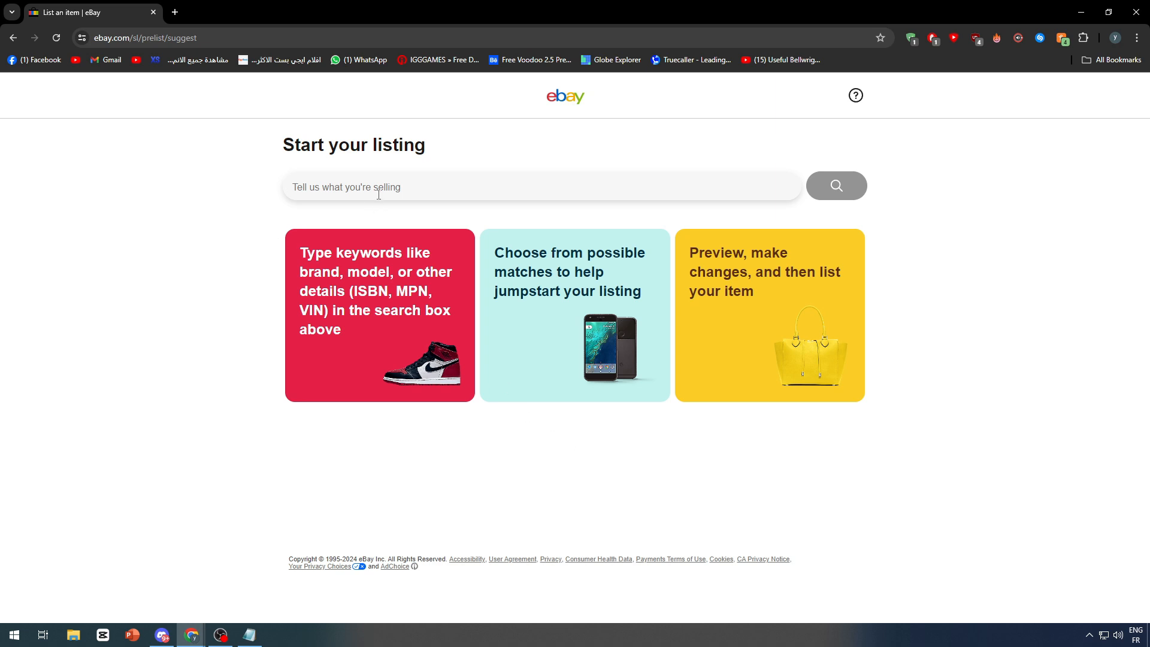
{"action": "type", "text": "domain"}
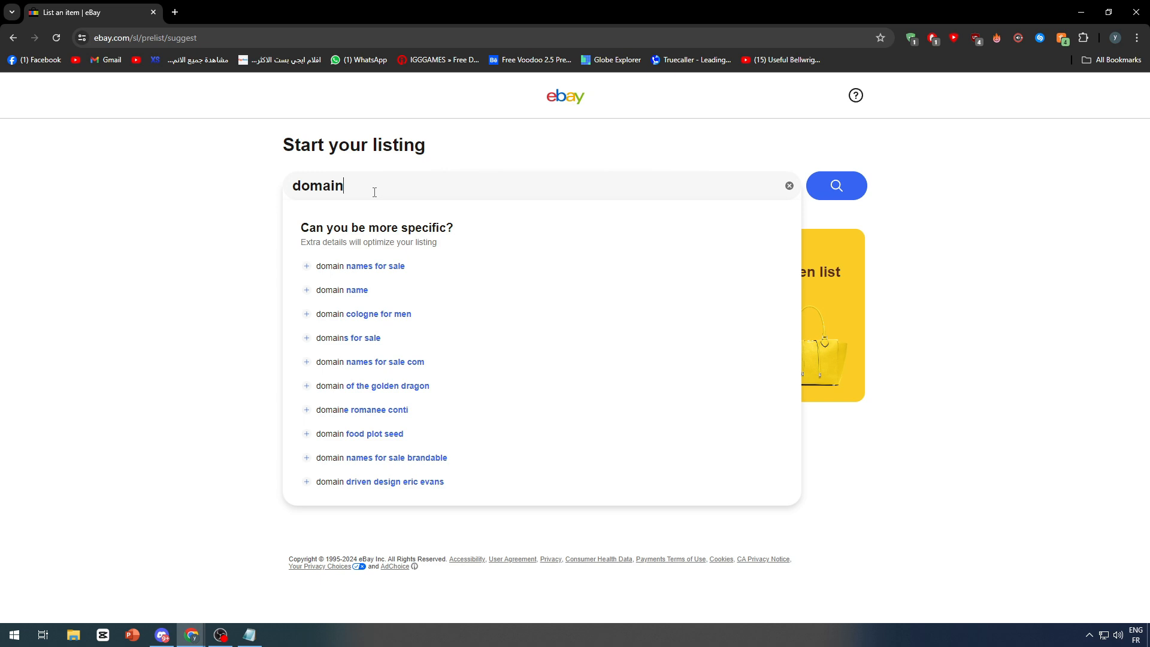
{"action": "left_click", "coordinate": [307, 271]}
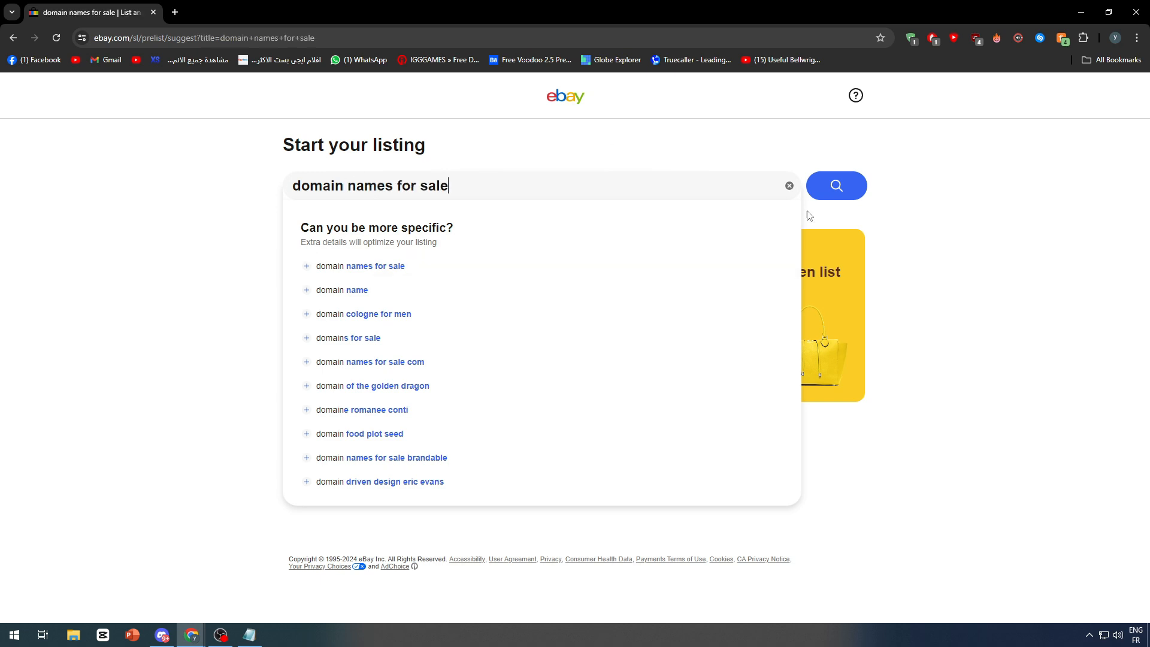
{"action": "left_click", "coordinate": [853, 185]}
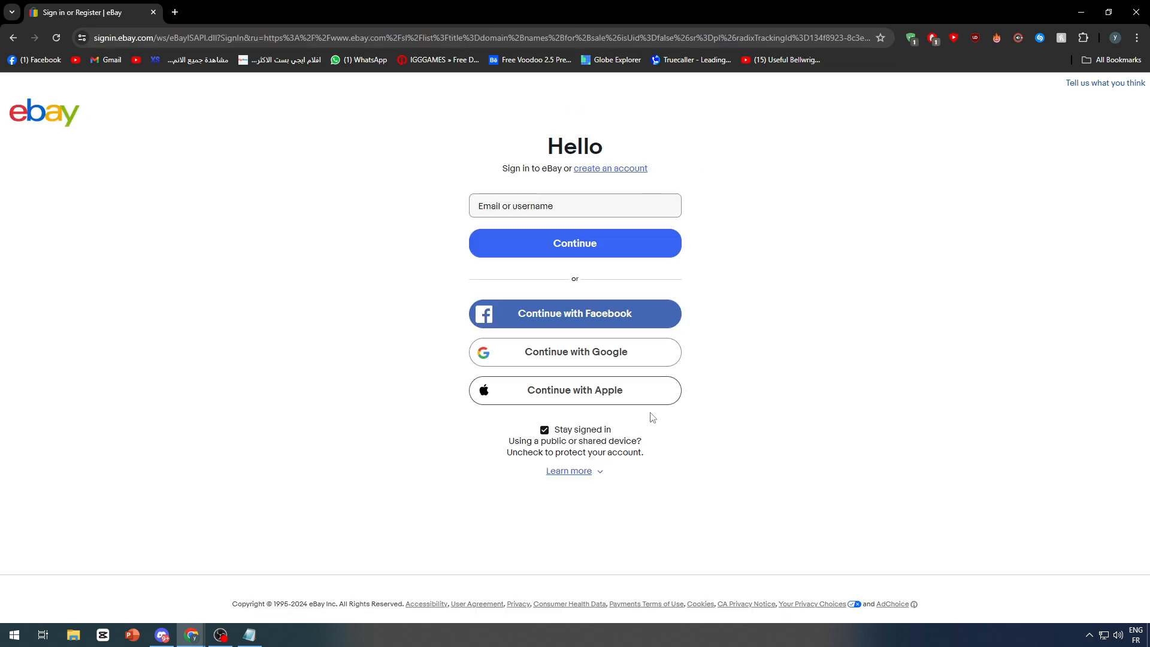
Sign in to eBay with the existing Google account and consent to sharing its details
{"action": "left_click", "coordinate": [585, 356]}
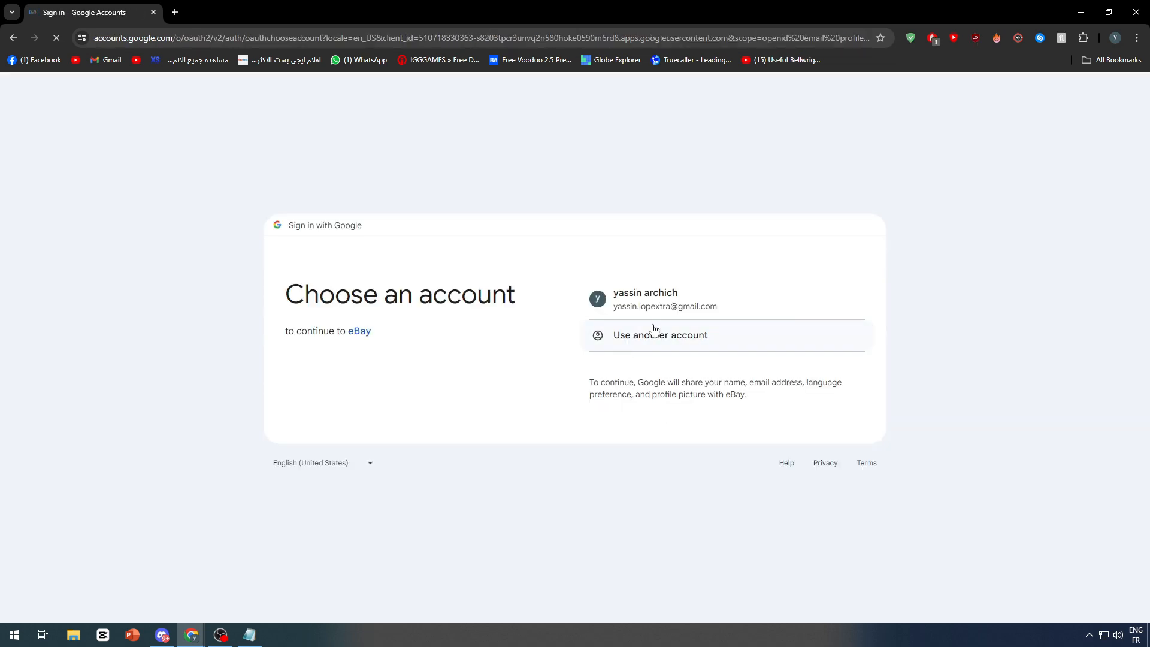
{"action": "left_click", "coordinate": [653, 308]}
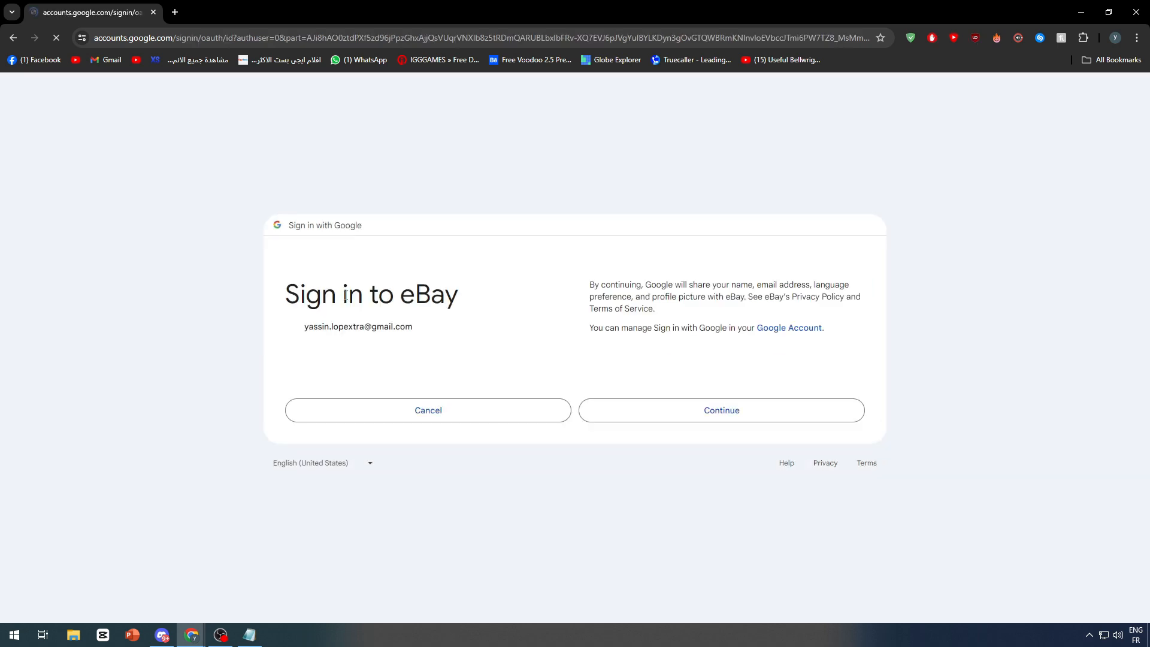
{"action": "left_click", "coordinate": [687, 423]}
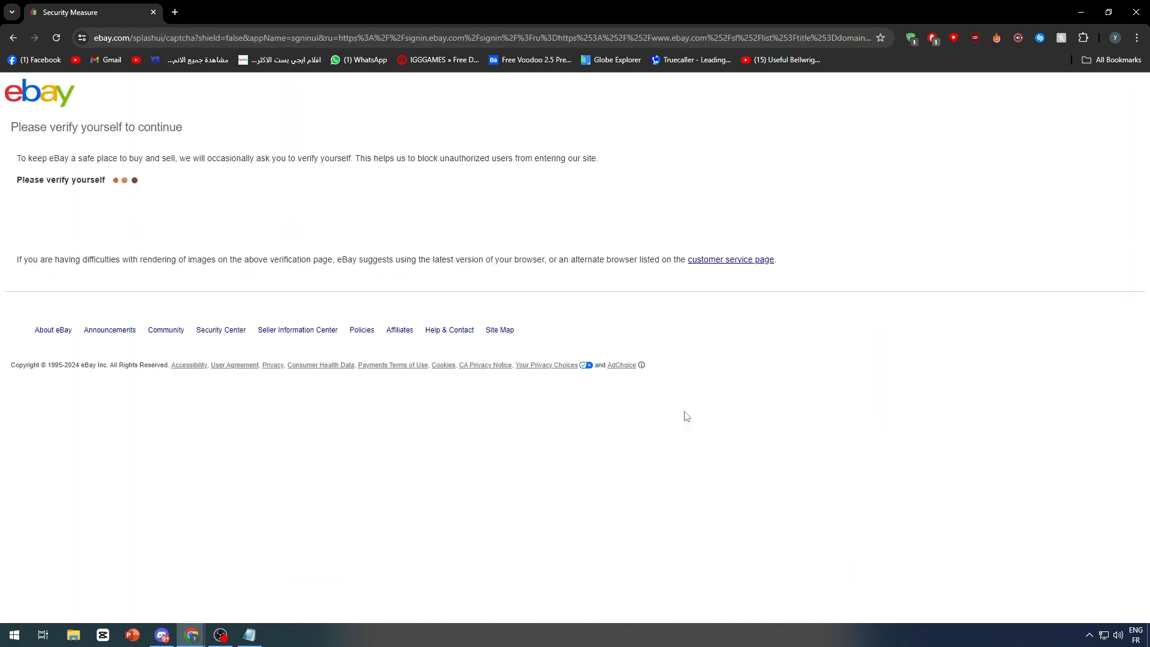
Complete the human verification by selecting all four rabbit images and submitting the answer
{"action": "left_click", "coordinate": [31, 213]}
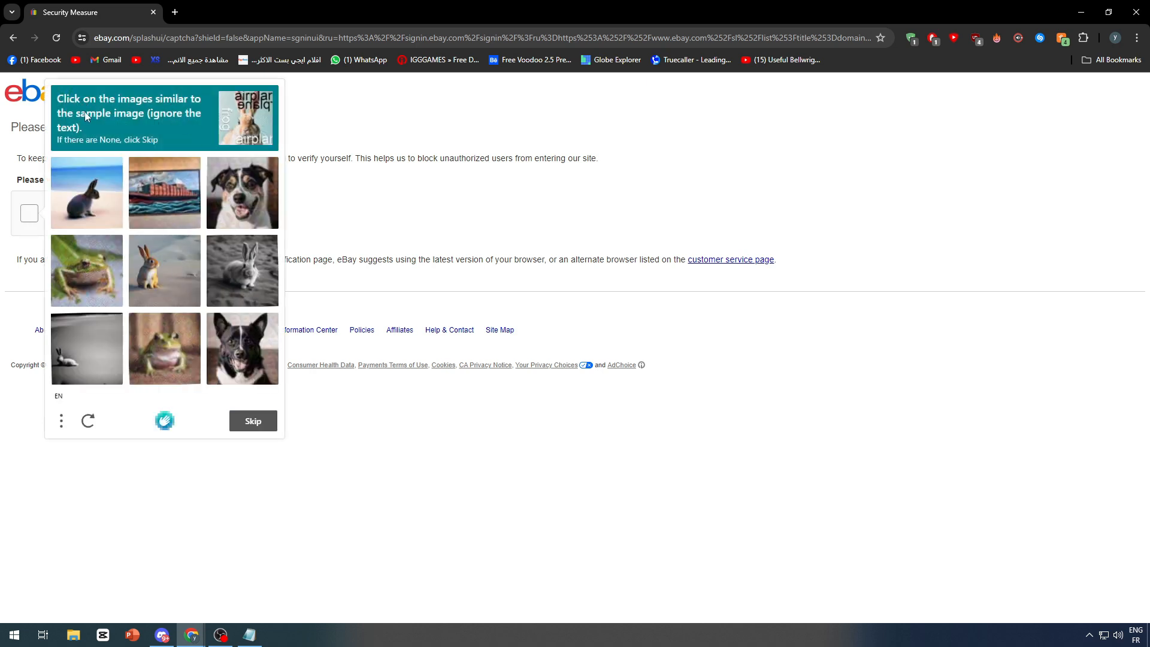
{"action": "left_click", "coordinate": [96, 207]}
{"action": "left_click", "coordinate": [165, 270]}
{"action": "left_click", "coordinate": [237, 278]}
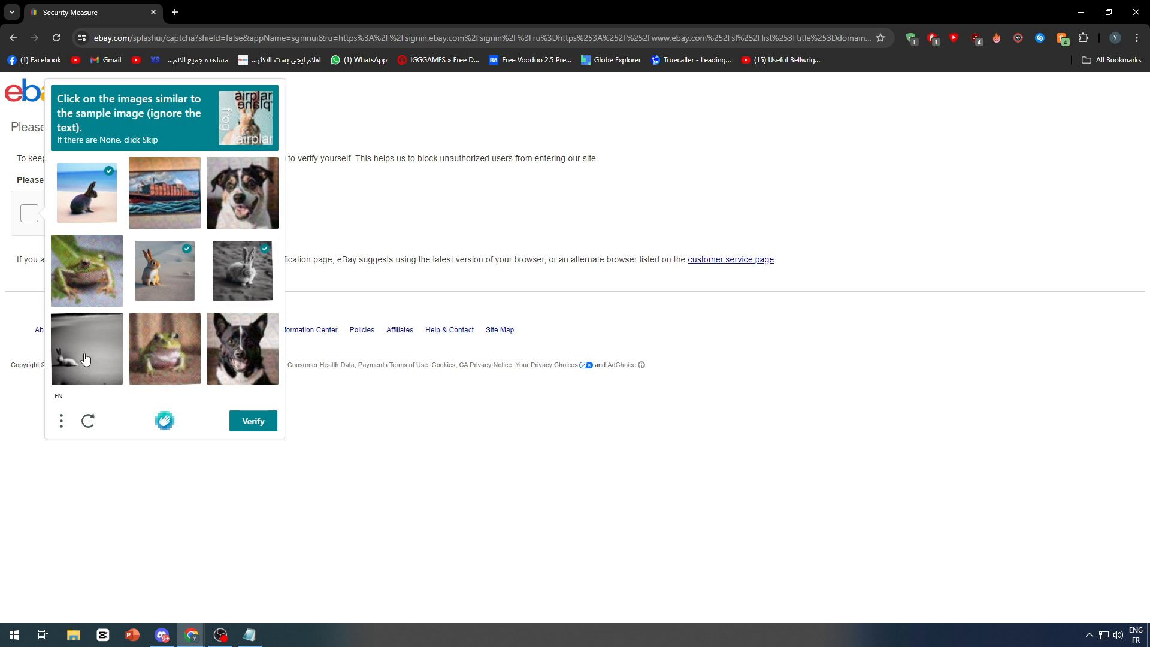
{"action": "left_click", "coordinate": [86, 358]}
{"action": "left_click", "coordinate": [252, 420]}
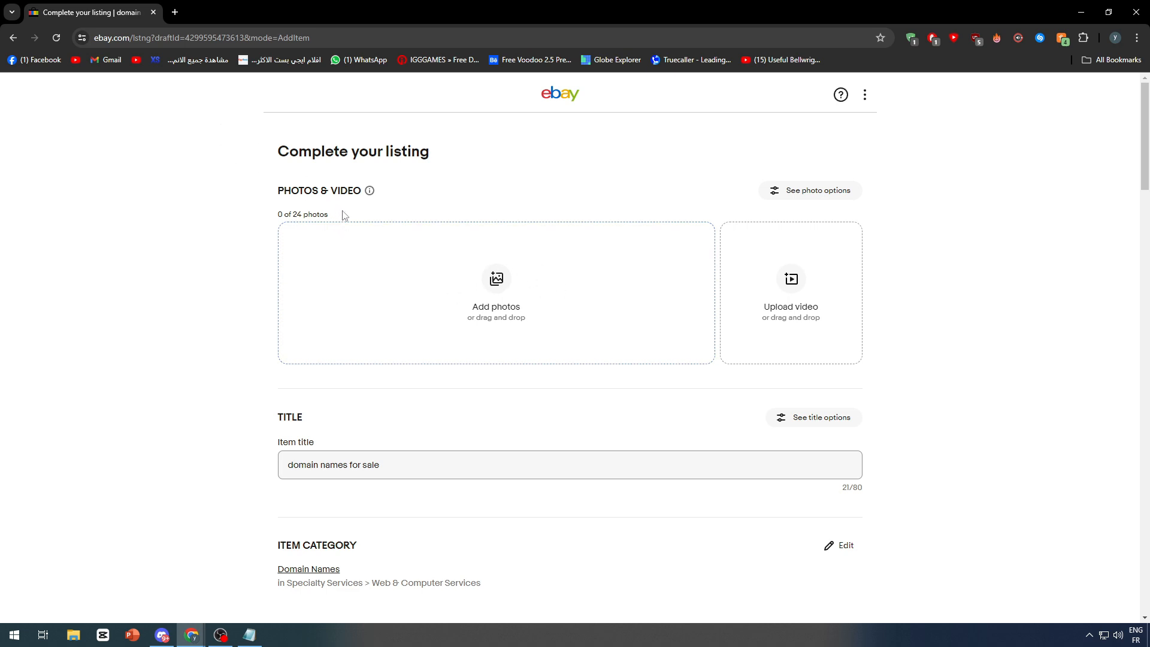
Open Namecheap in a new browser tab and go to the account dashboard listing the owned domains
{"action": "left_click", "coordinate": [175, 12]}
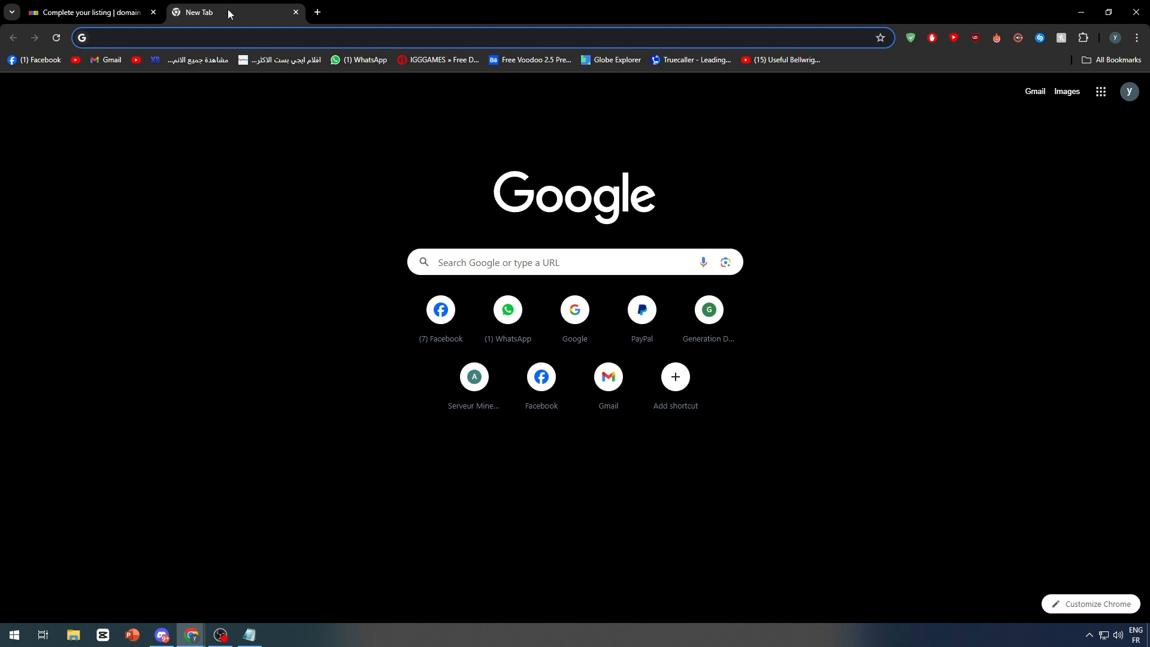
{"action": "type", "text": "na"}
{"action": "key", "text": "Return"}
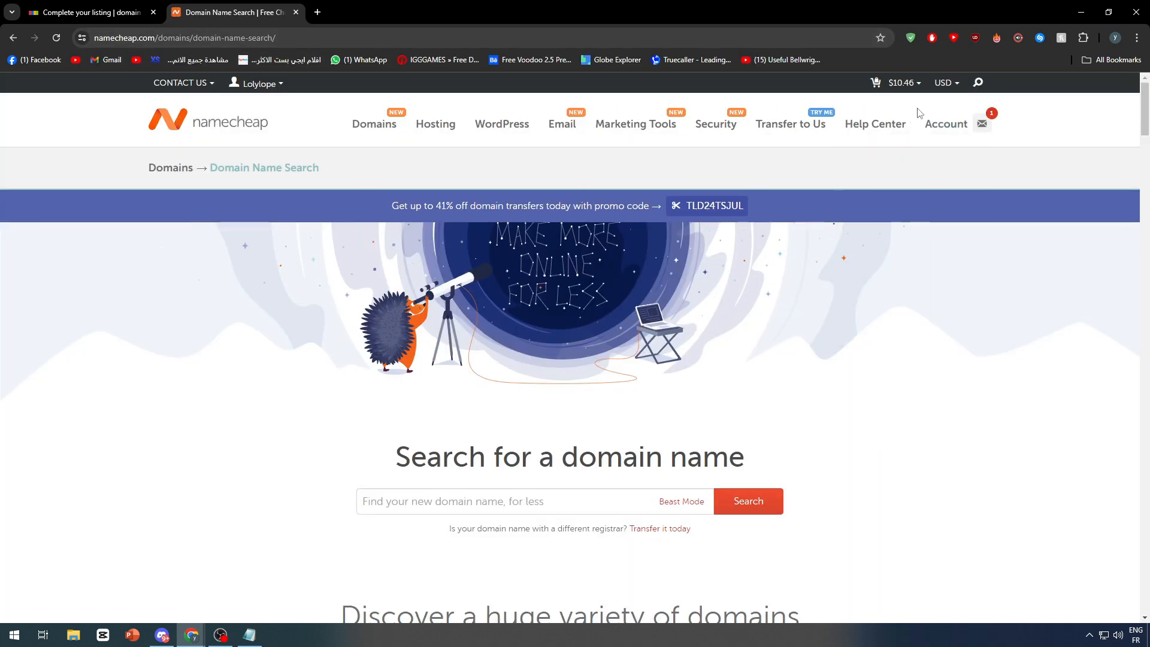
{"action": "mouse_move", "coordinate": [921, 115]}
{"action": "left_click", "coordinate": [926, 155]}
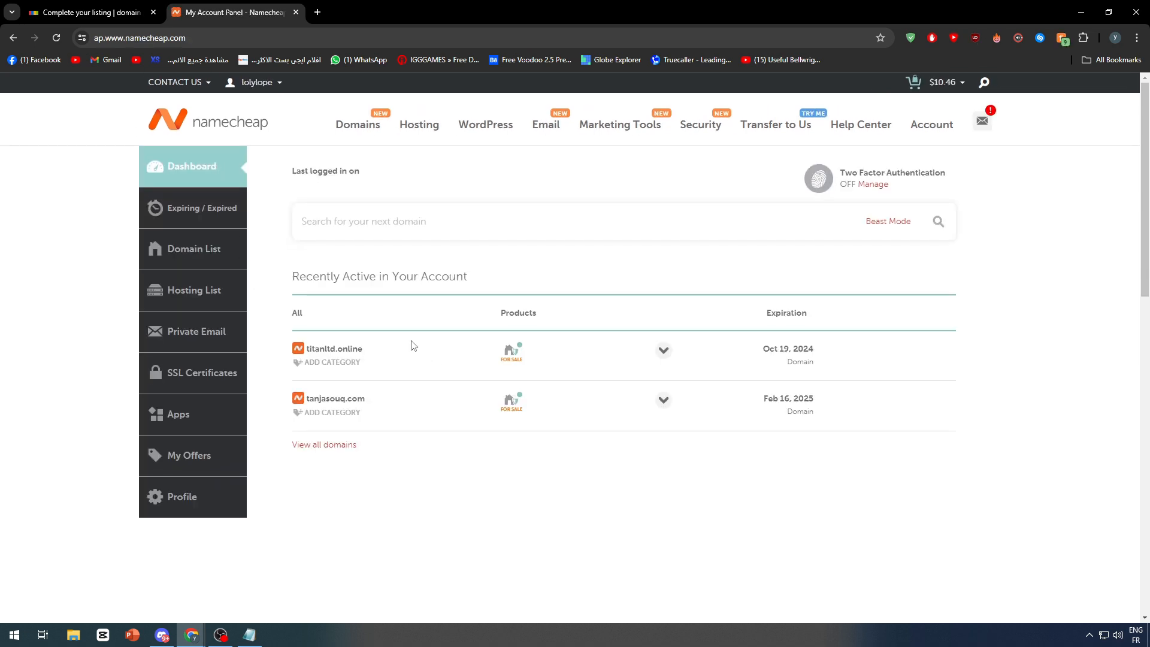
Capture a Lightshot screenshot of the titanltd.online row and save it to the Desktop as a PNG named "Domain Pic"
{"action": "left_click", "coordinate": [1089, 633]}
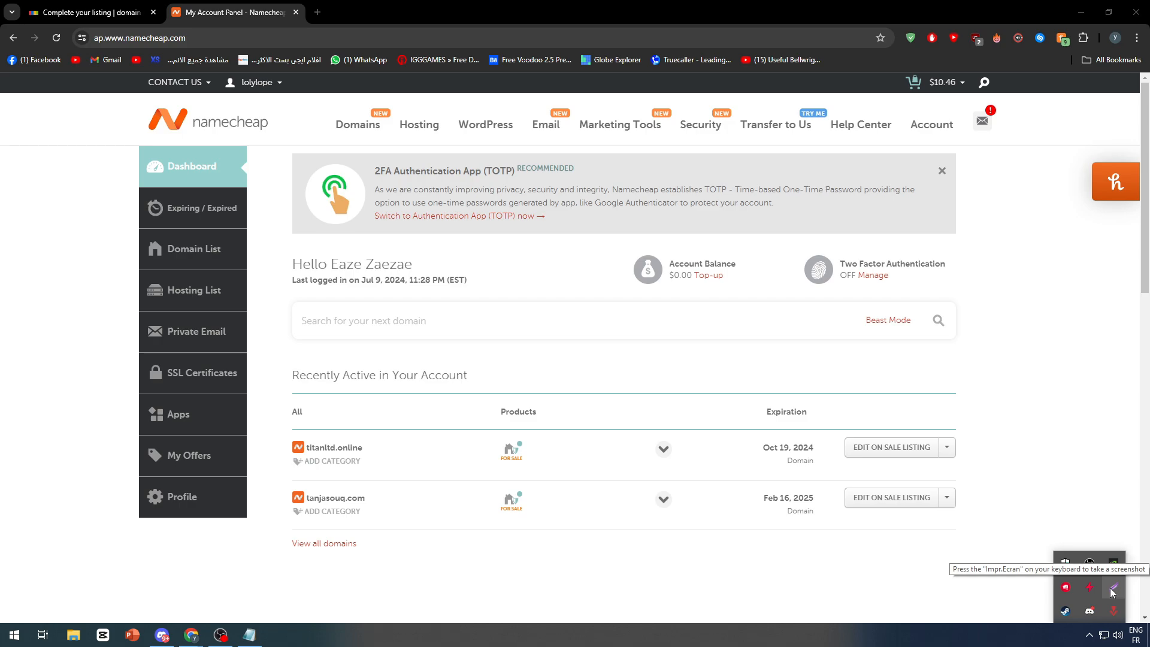
{"action": "left_click", "coordinate": [1112, 590]}
{"action": "left_click_drag", "start_coordinate": [282, 431], "coordinate": [831, 477]}
{"action": "left_click", "coordinate": [804, 488]}
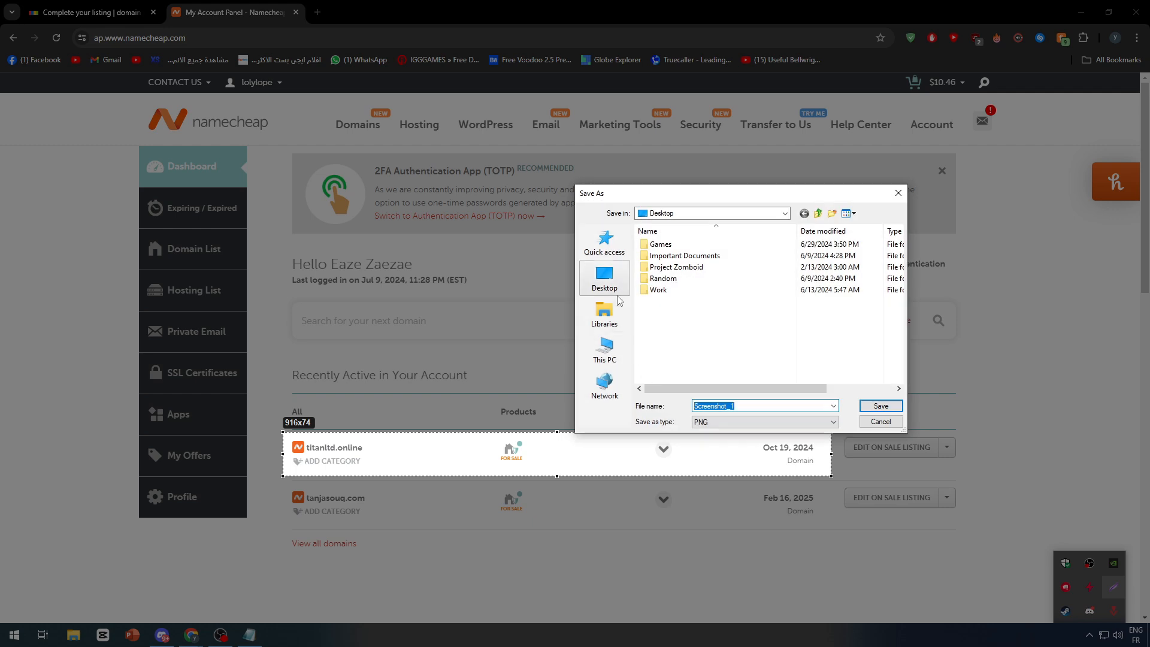
{"action": "type", "text": "Do"}
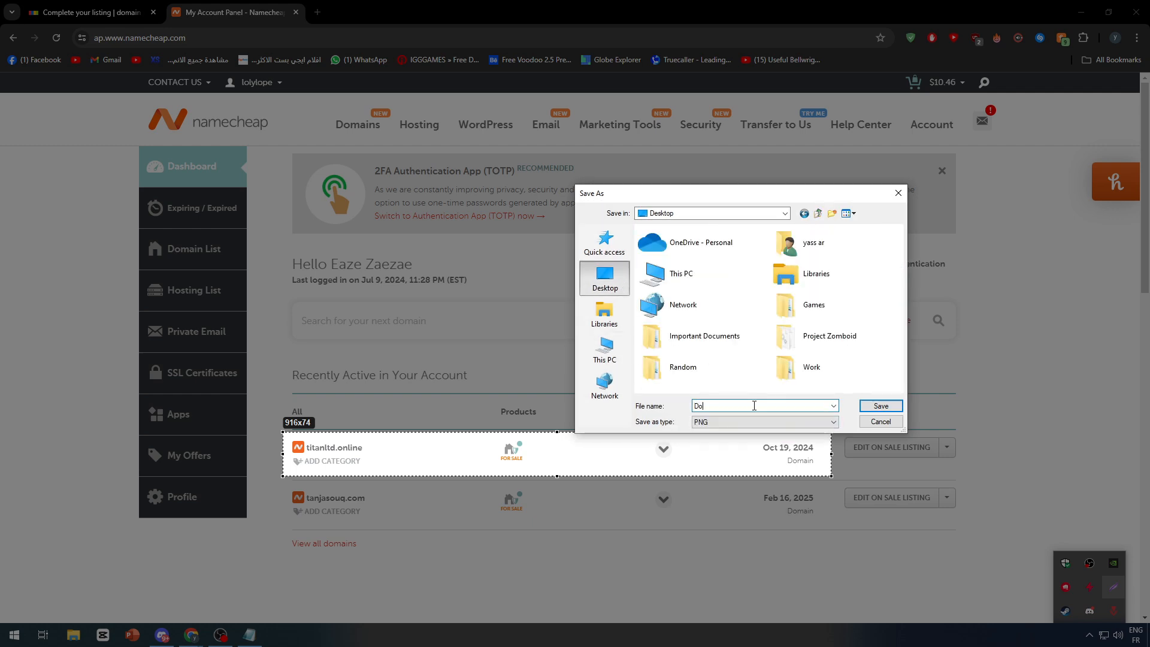
{"action": "type", "text": "main Pic"}
{"action": "key", "text": "Return"}
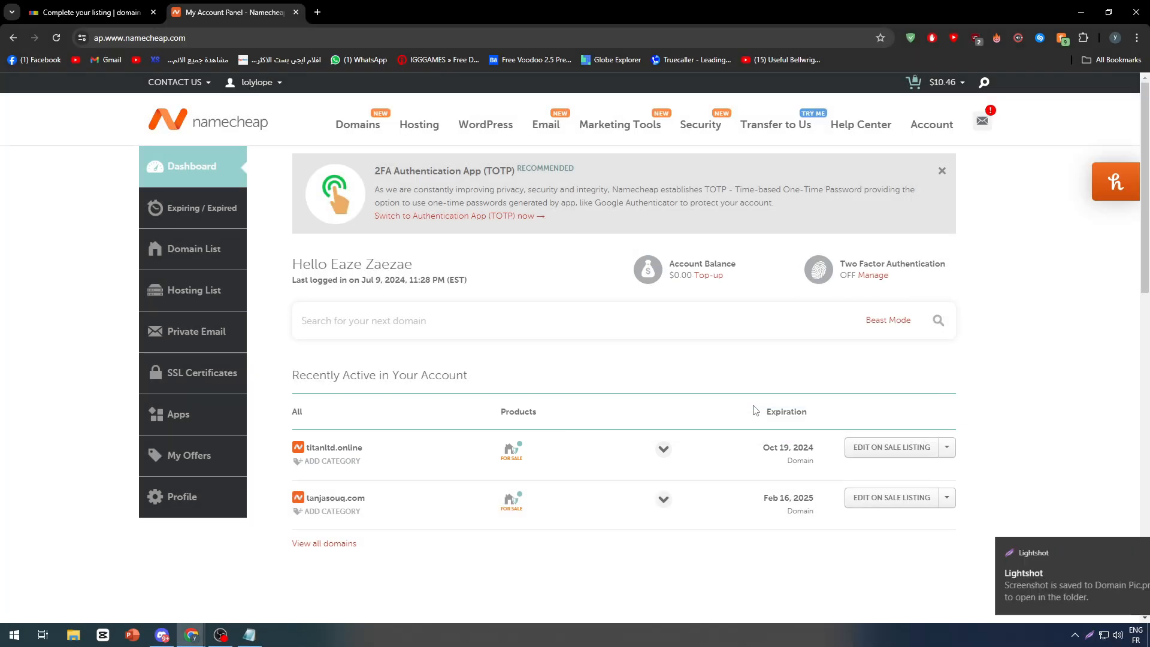
Return to the eBay listing and upload the Domain Pic image from the Desktop as its photo
{"action": "left_click", "coordinate": [124, 11]}
{"action": "left_click", "coordinate": [458, 281]}
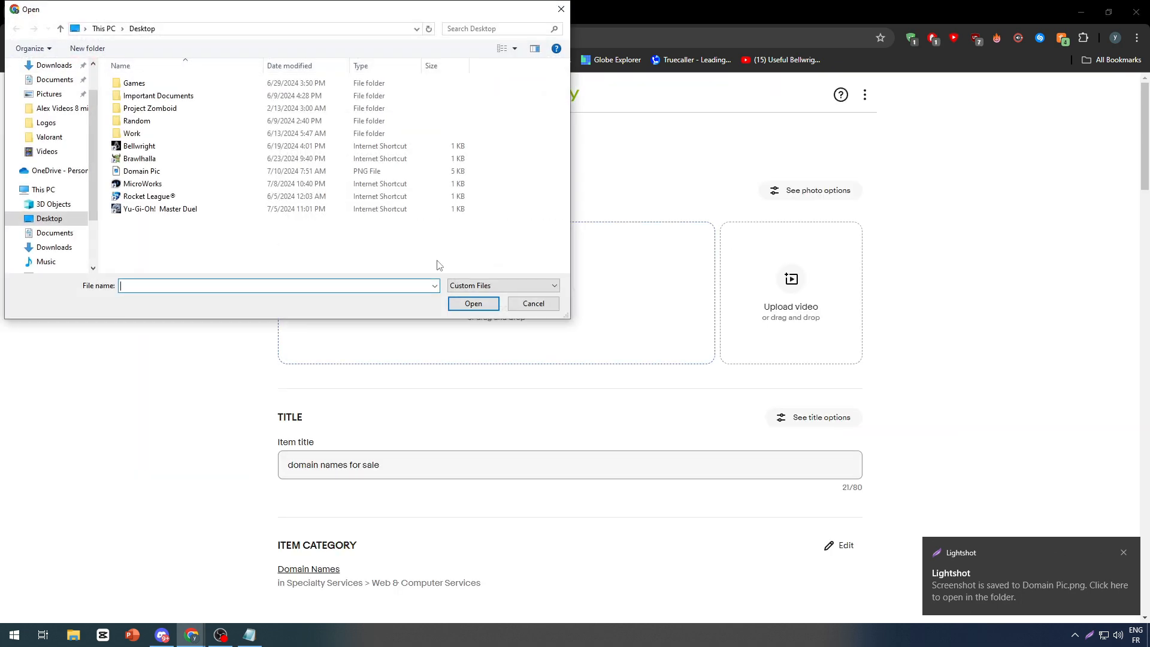
{"action": "double_click", "coordinate": [149, 172]}
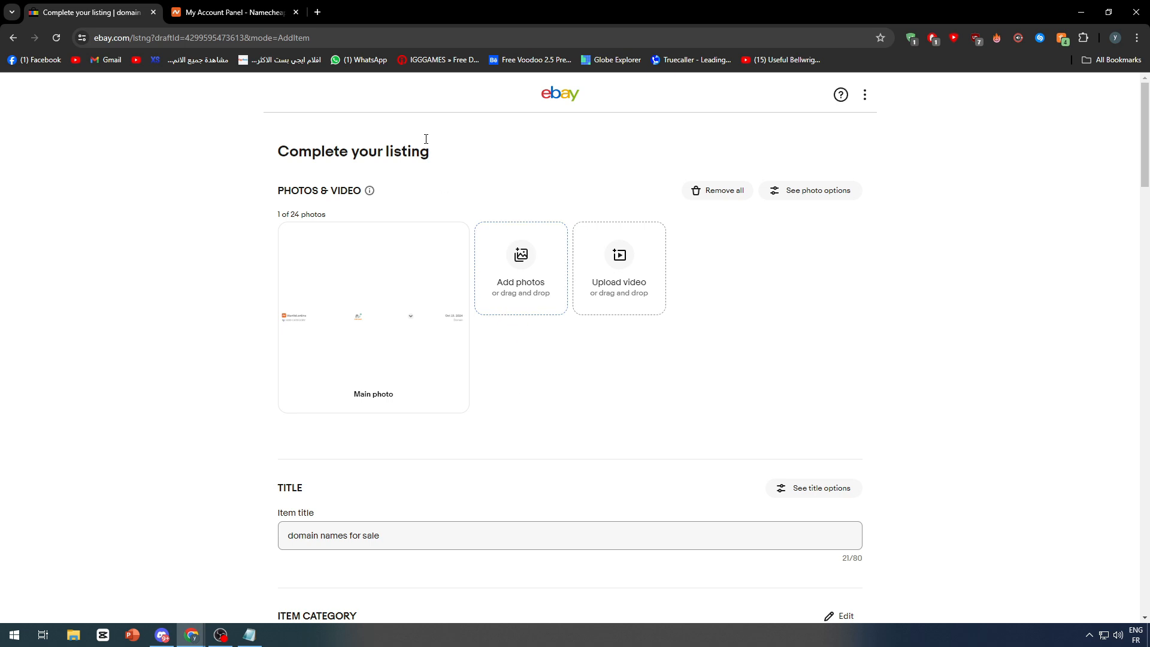
Open the Canva home page at canva.com in a new browser tab
{"action": "left_click", "coordinate": [320, 16]}
{"action": "type", "text": "canv"}
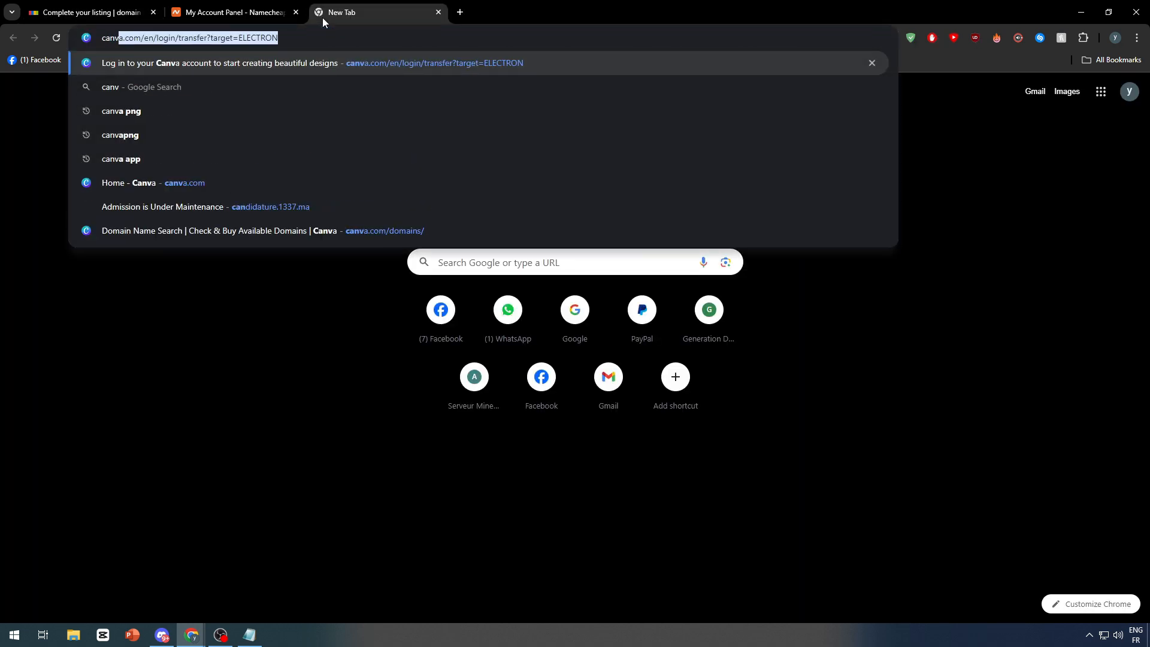
{"action": "type", "text": "a.com/en/login/transfer?target=ELECTRON"}
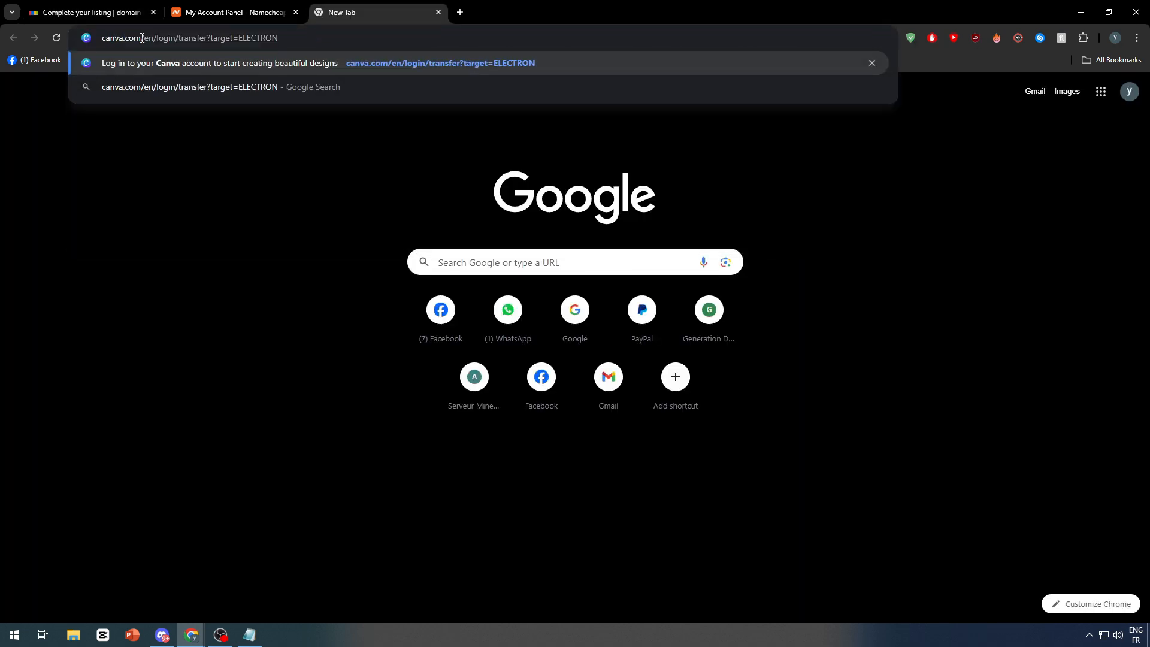
{"action": "key", "text": "Return"}
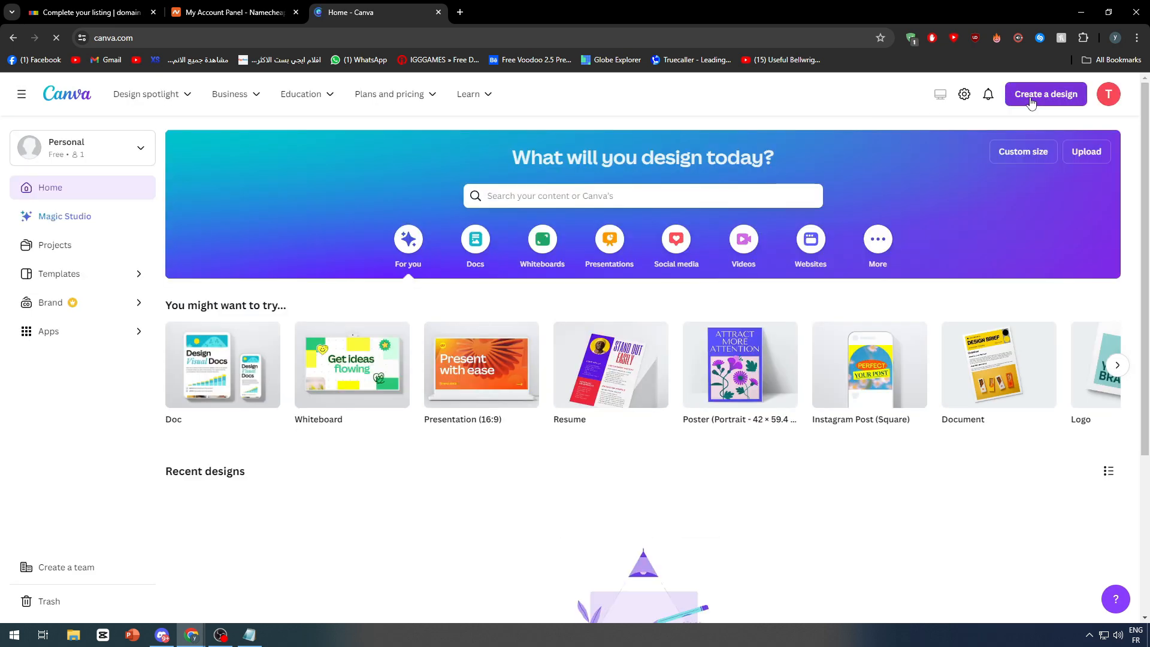
{"action": "left_click", "coordinate": [90, 12]}
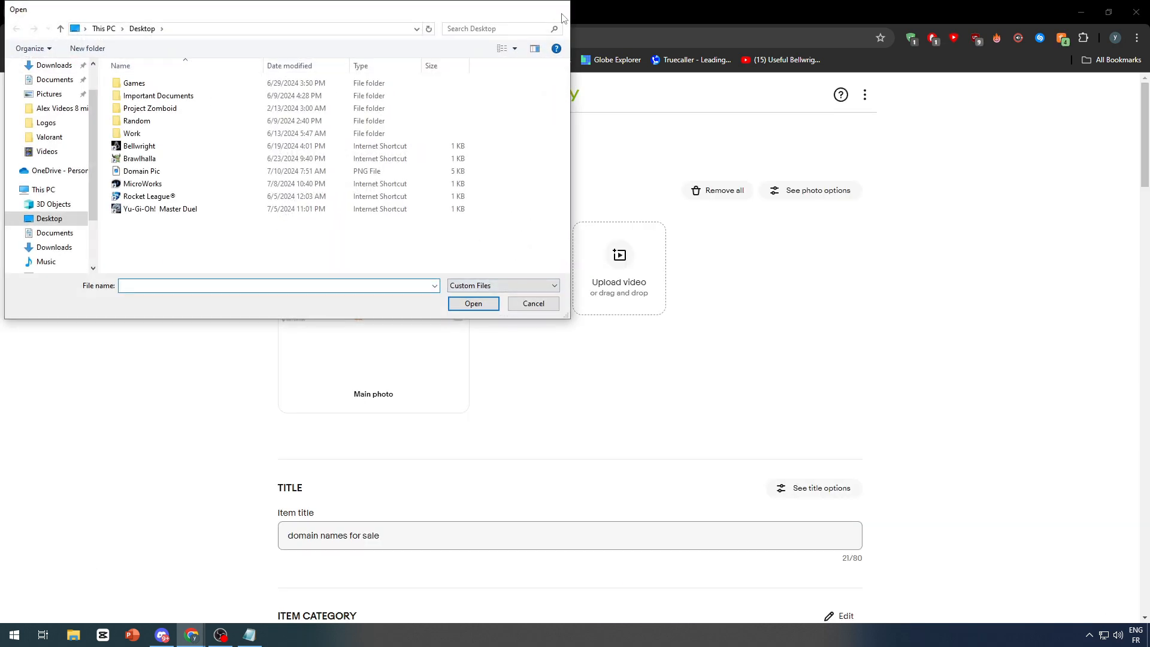
{"action": "key", "text": "Escape"}
{"action": "left_click", "coordinate": [351, 12]}
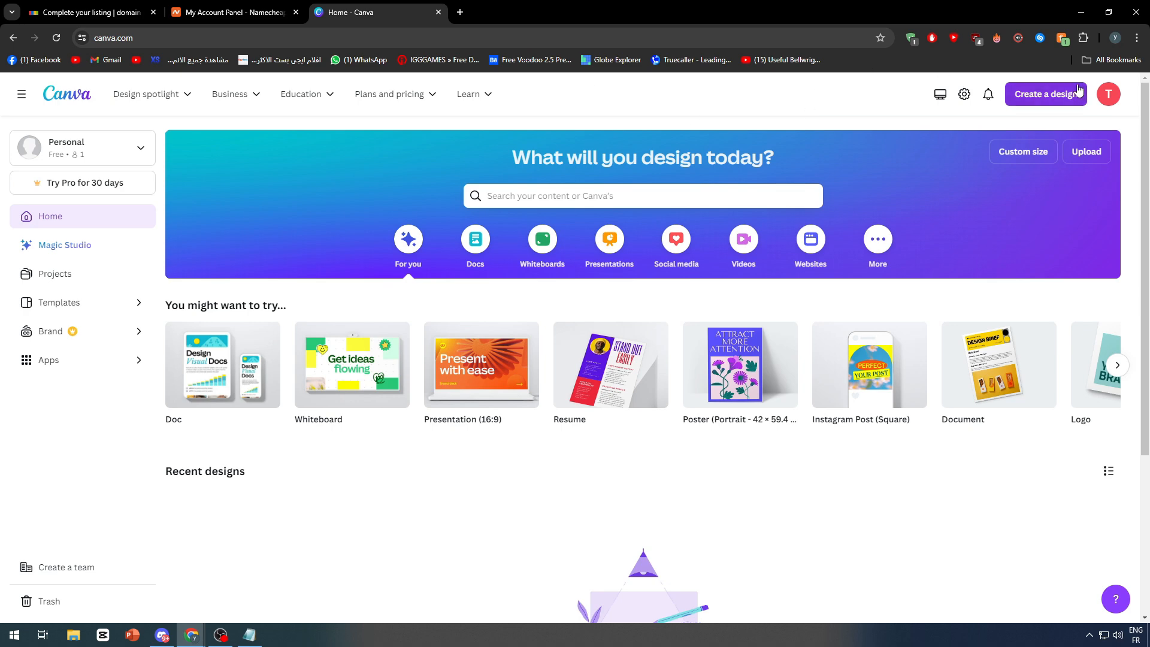
{"action": "left_click", "coordinate": [1046, 94]}
{"action": "left_click", "coordinate": [963, 96]}
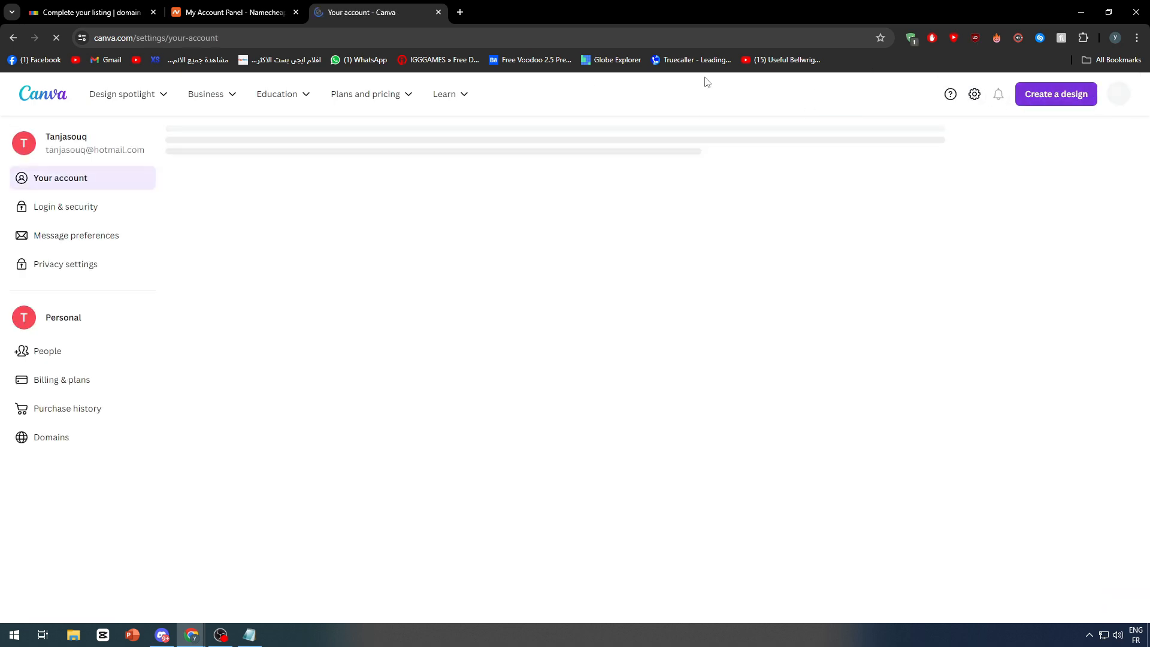
{"action": "left_click", "coordinate": [11, 39]}
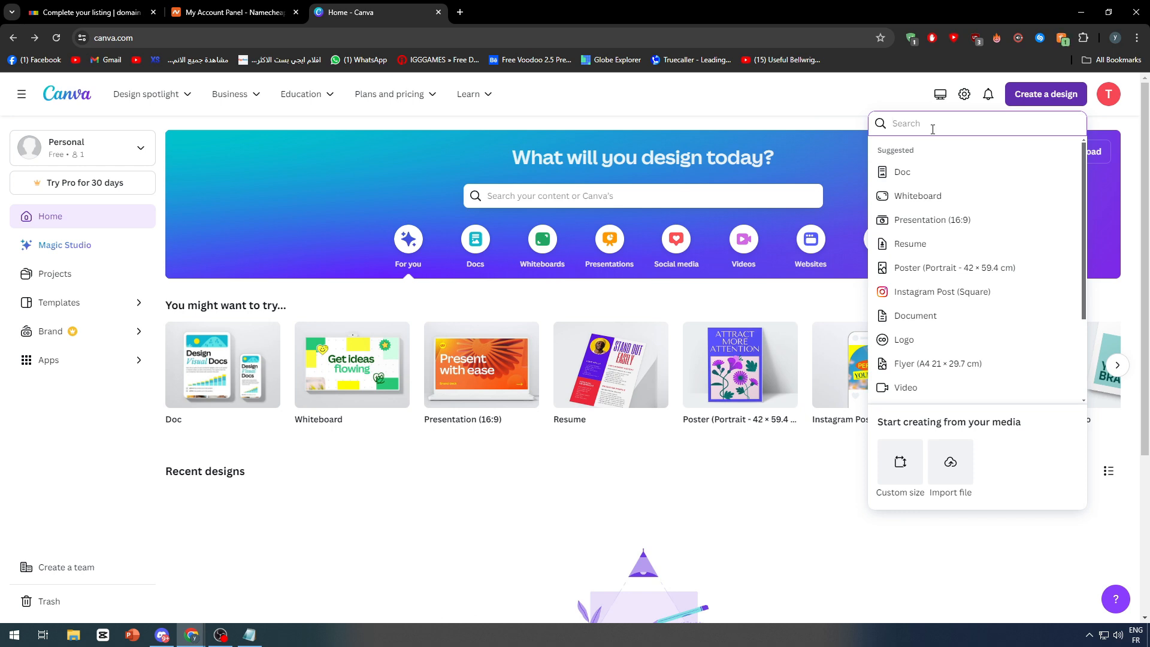
Create a new custom-size Canva design 500 px wide and 500 px high
{"action": "type", "text": "Cust"}
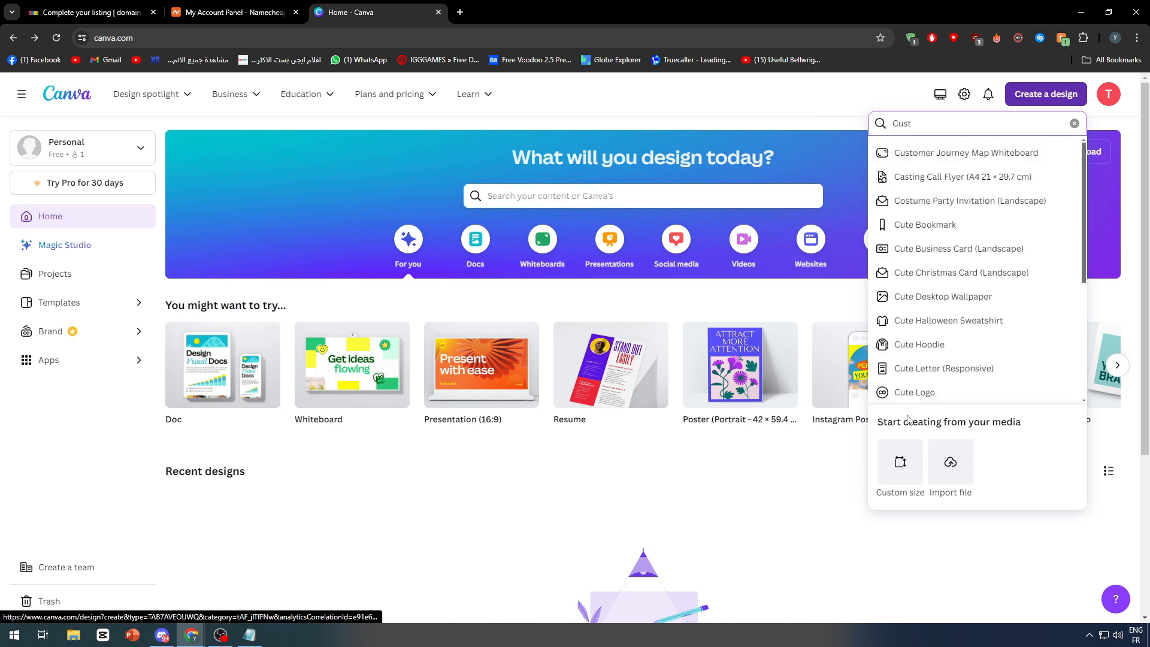
{"action": "left_click", "coordinate": [900, 461]}
{"action": "type", "text": "5"}
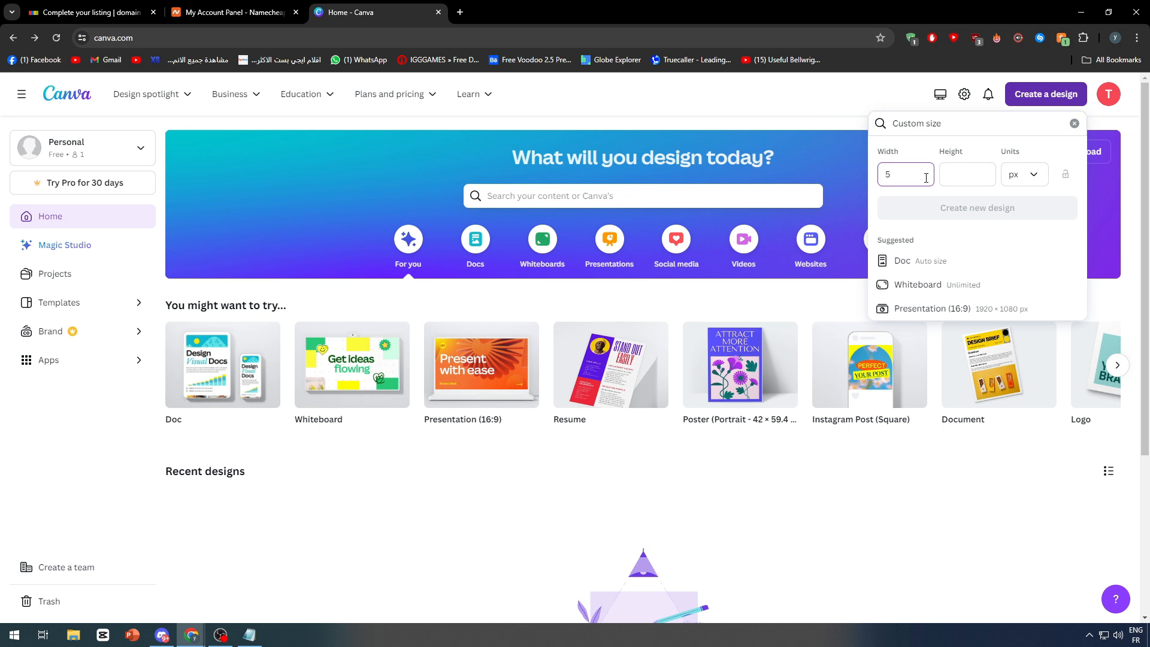
{"action": "type", "text": "00"}
{"action": "left_click", "coordinate": [963, 179]}
{"action": "type", "text": "500"}
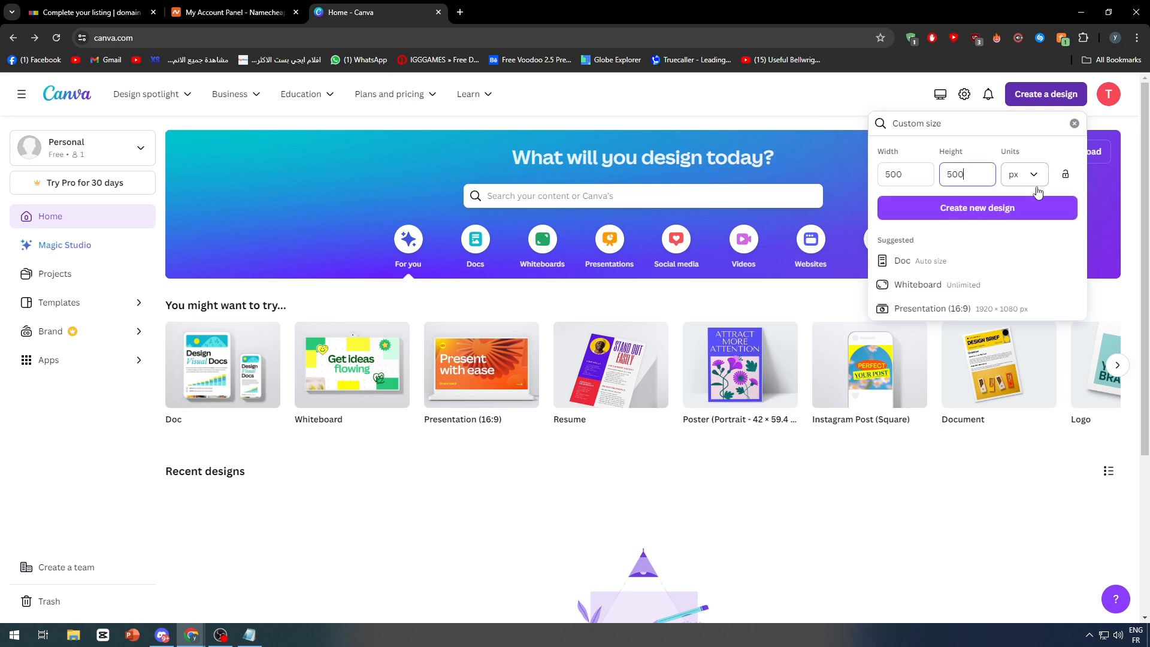
{"action": "left_click", "coordinate": [1006, 208]}
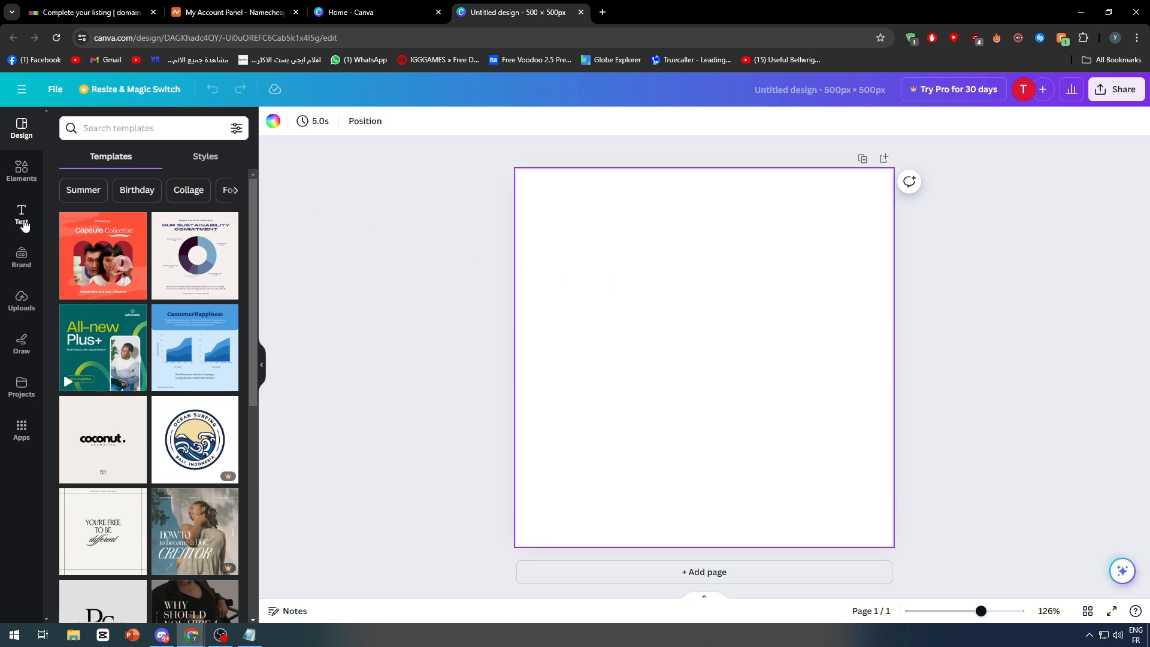
Add a heading to the blank design and replace its text with the domain name titanltd.online copied from the Namecheap dashboard
{"action": "left_click", "coordinate": [22, 213]}
{"action": "left_click", "coordinate": [138, 257]}
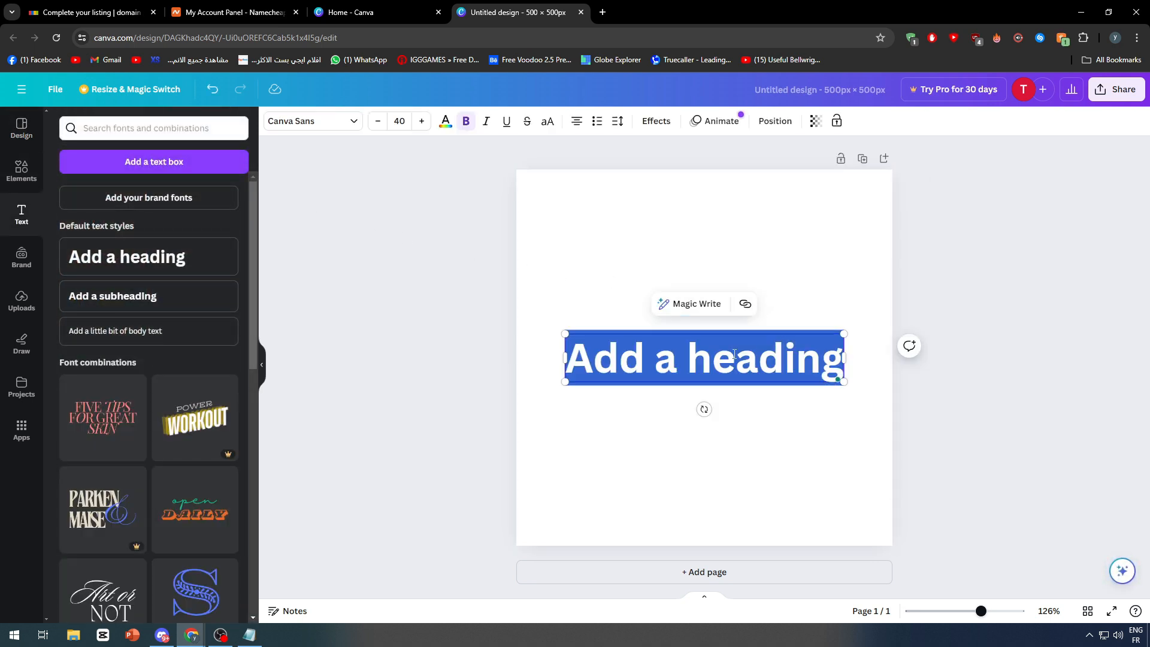
{"action": "left_click", "coordinate": [234, 12]}
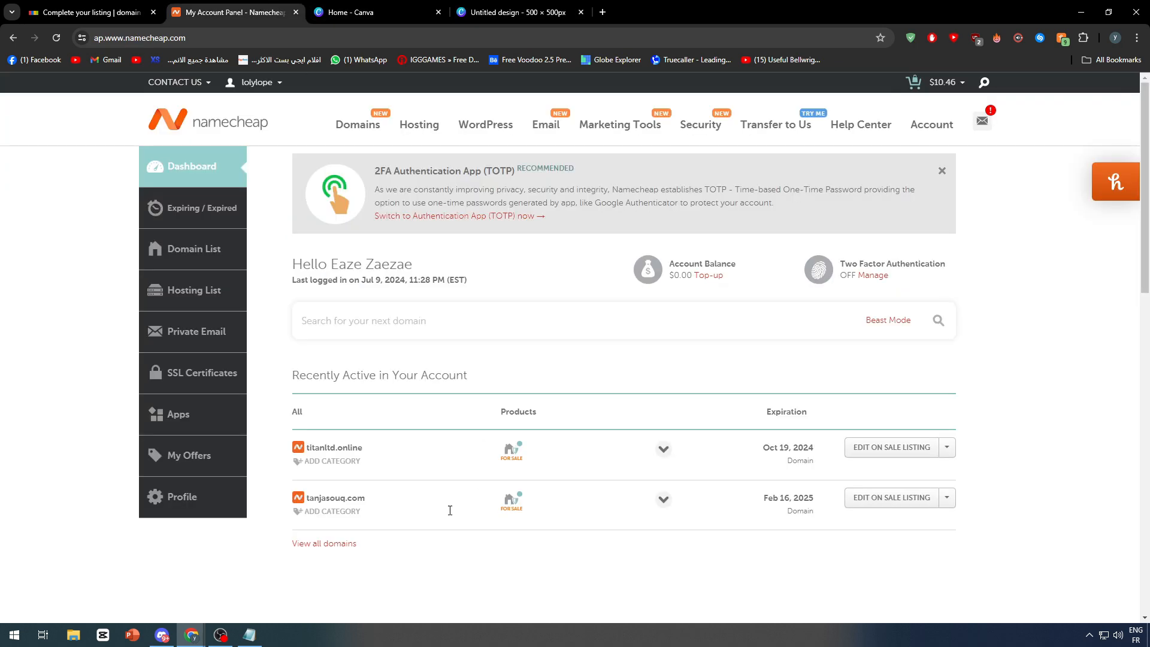
{"action": "left_click_drag", "start_coordinate": [364, 448], "coordinate": [311, 448]}
{"action": "key", "text": "ctrl+c"}
{"action": "left_click", "coordinate": [515, 12]}
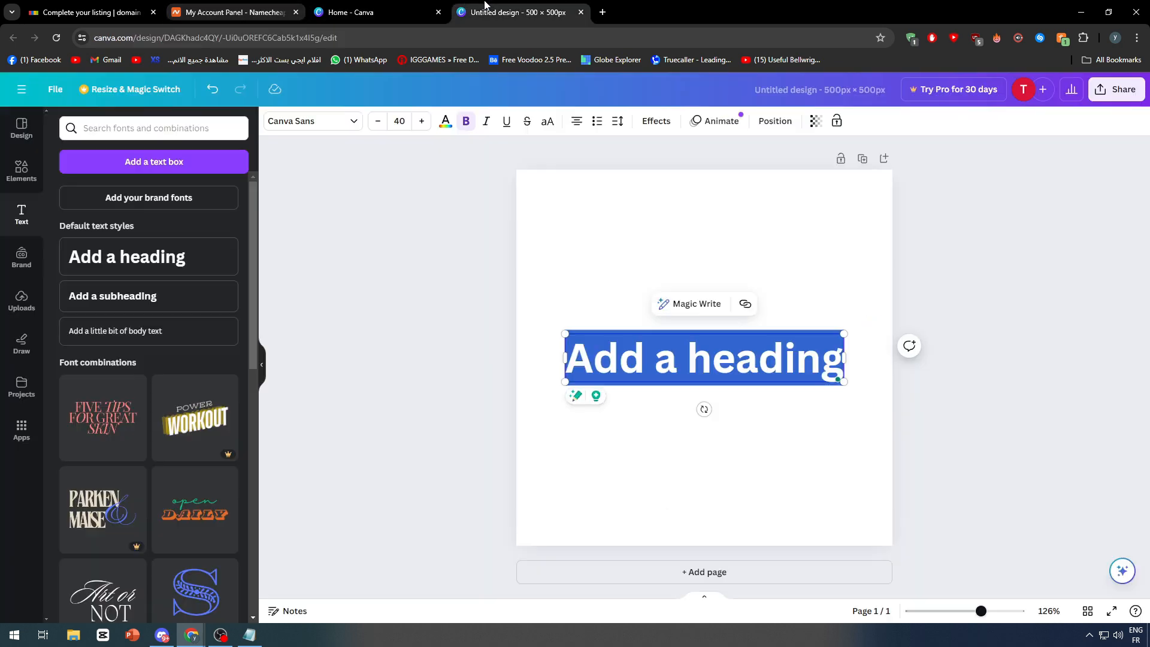
{"action": "triple_click", "coordinate": [607, 346]}
{"action": "key", "text": "ctrl+v"}
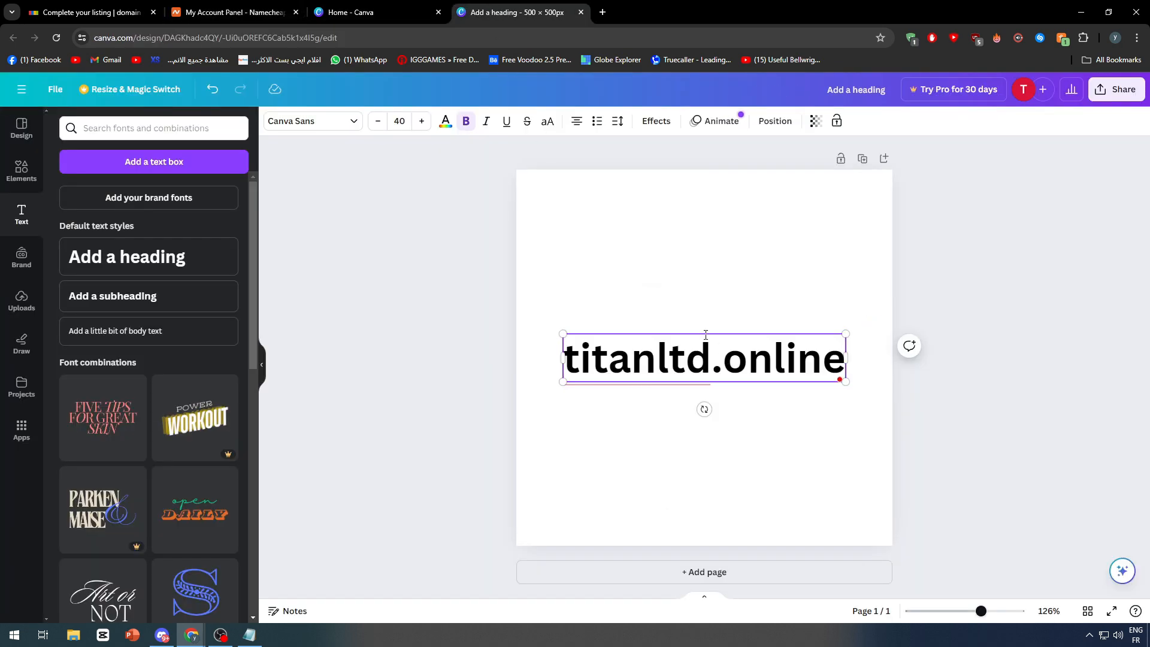
Enlarge the titanltd.online heading to nearly the full page width at a font size of about 50.9 and centre it
{"action": "left_click", "coordinate": [1009, 394]}
{"action": "left_click", "coordinate": [823, 360]}
{"action": "left_click_drag", "start_coordinate": [849, 384], "coordinate": [811, 355]}
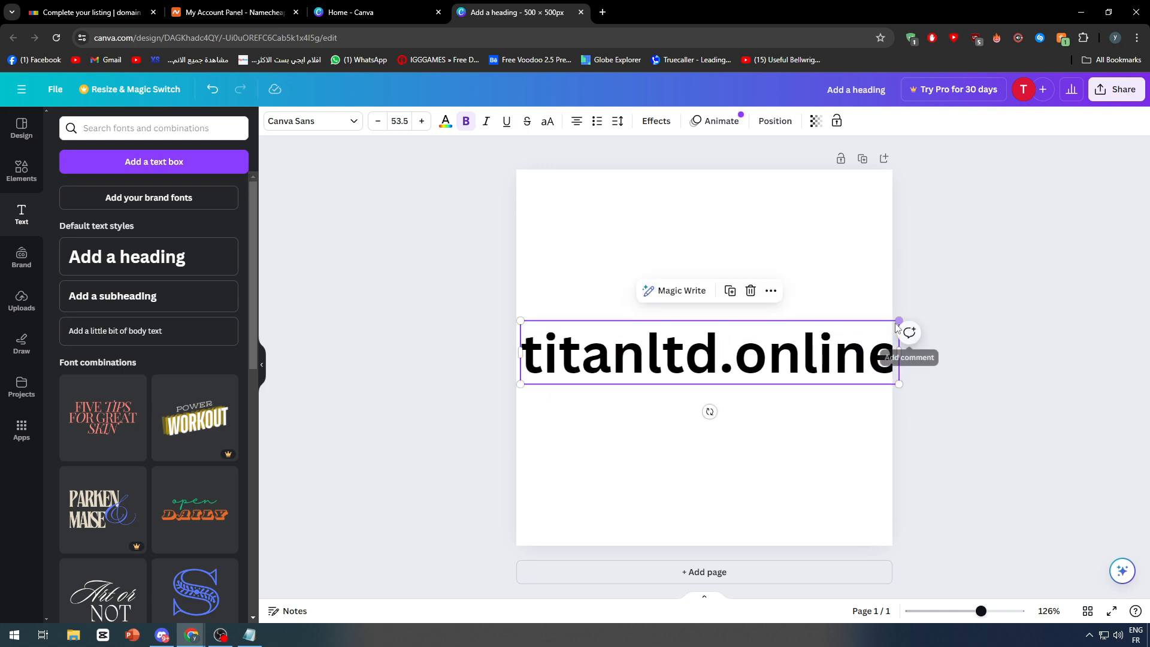
{"action": "left_click_drag", "start_coordinate": [899, 320], "coordinate": [880, 324]}
{"action": "left_click_drag", "start_coordinate": [731, 343], "coordinate": [734, 346]}
Color the dot between titanltd and online in the heading light red
{"action": "left_click", "coordinate": [721, 370]}
{"action": "double_click", "coordinate": [722, 369]}
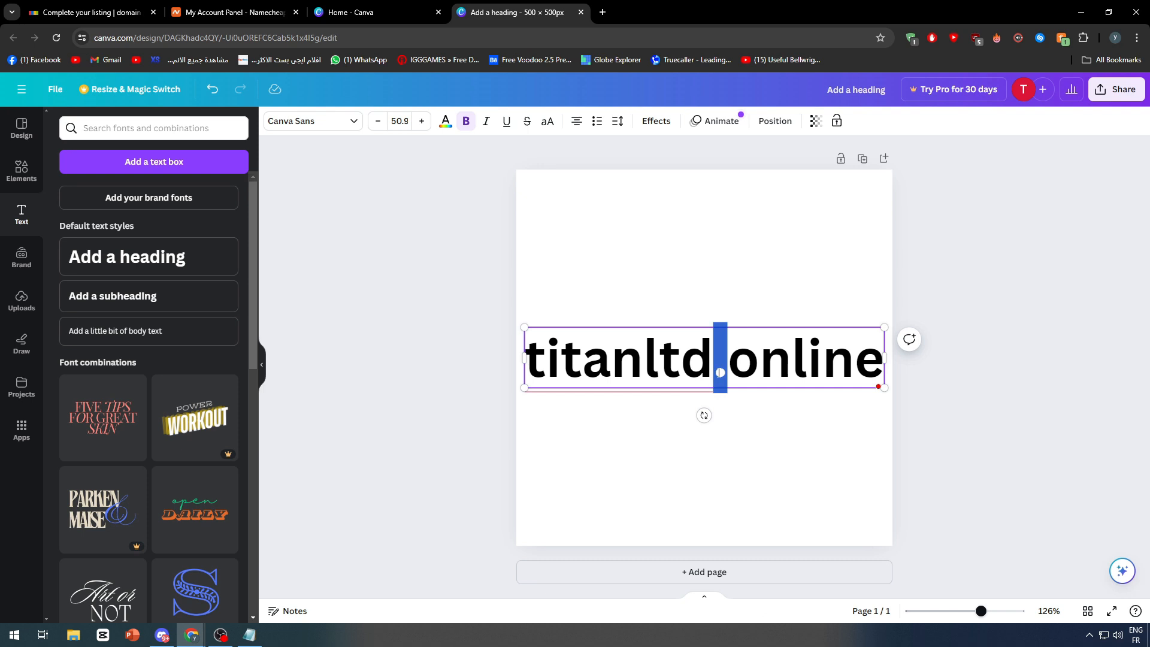
{"action": "double_click", "coordinate": [791, 364]}
{"action": "left_click", "coordinate": [792, 364]}
{"action": "double_click", "coordinate": [723, 369]}
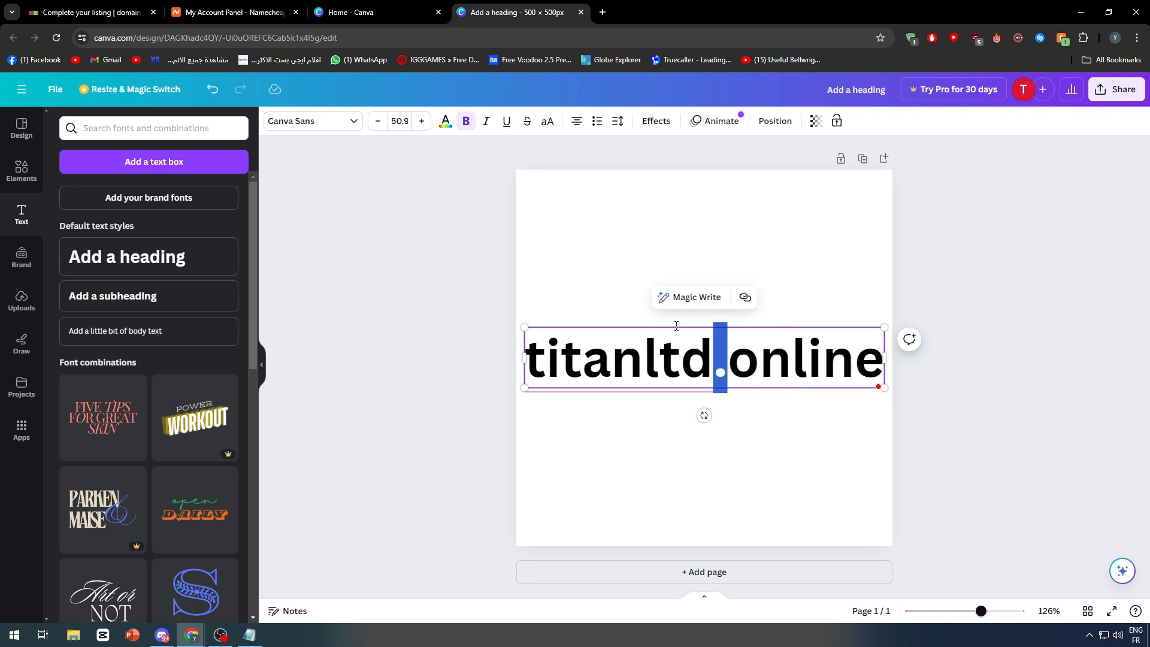
{"action": "left_click", "coordinate": [445, 121]}
{"action": "left_click", "coordinate": [100, 367]}
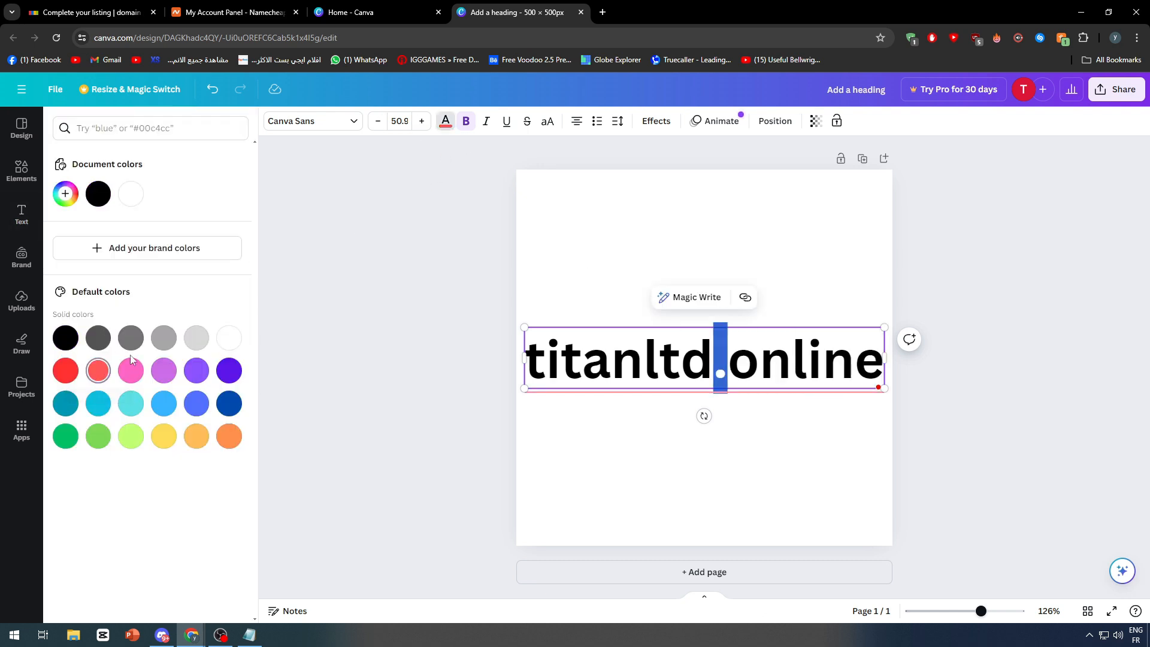
{"action": "left_click", "coordinate": [441, 264]}
Apply the same light red color to the whole .online part of the heading
{"action": "left_click_drag", "start_coordinate": [561, 362], "coordinate": [581, 363]}
{"action": "left_click", "coordinate": [726, 363]}
{"action": "left_click_drag", "start_coordinate": [713, 363], "coordinate": [881, 363]}
{"action": "left_click", "coordinate": [445, 121]}
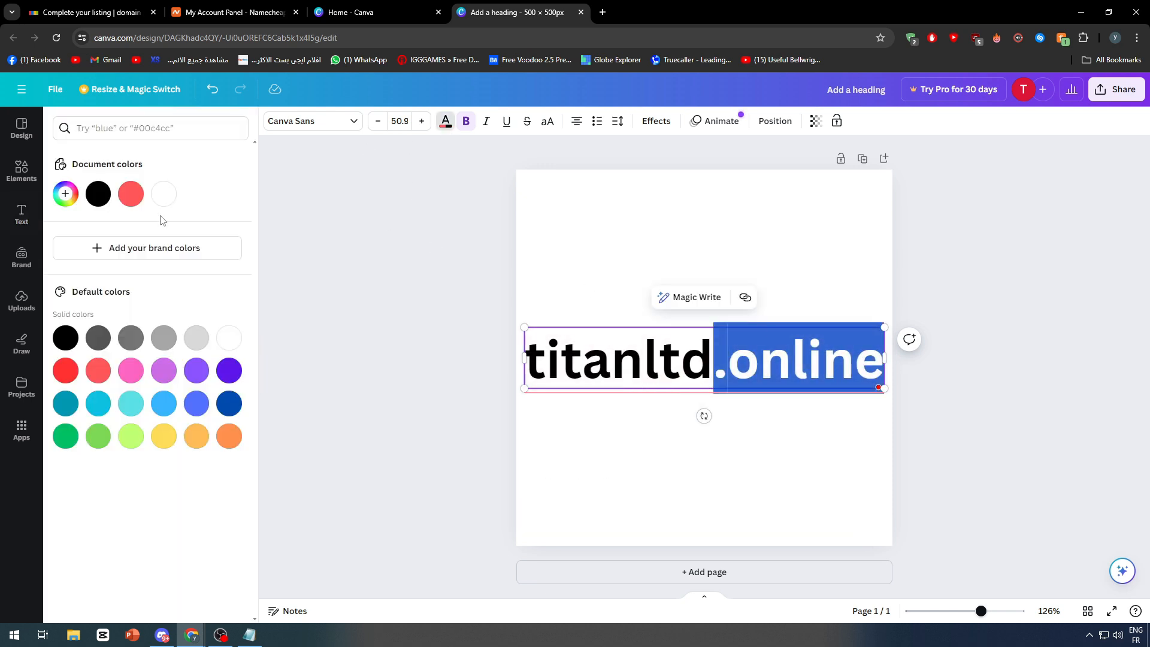
{"action": "left_click", "coordinate": [422, 236]}
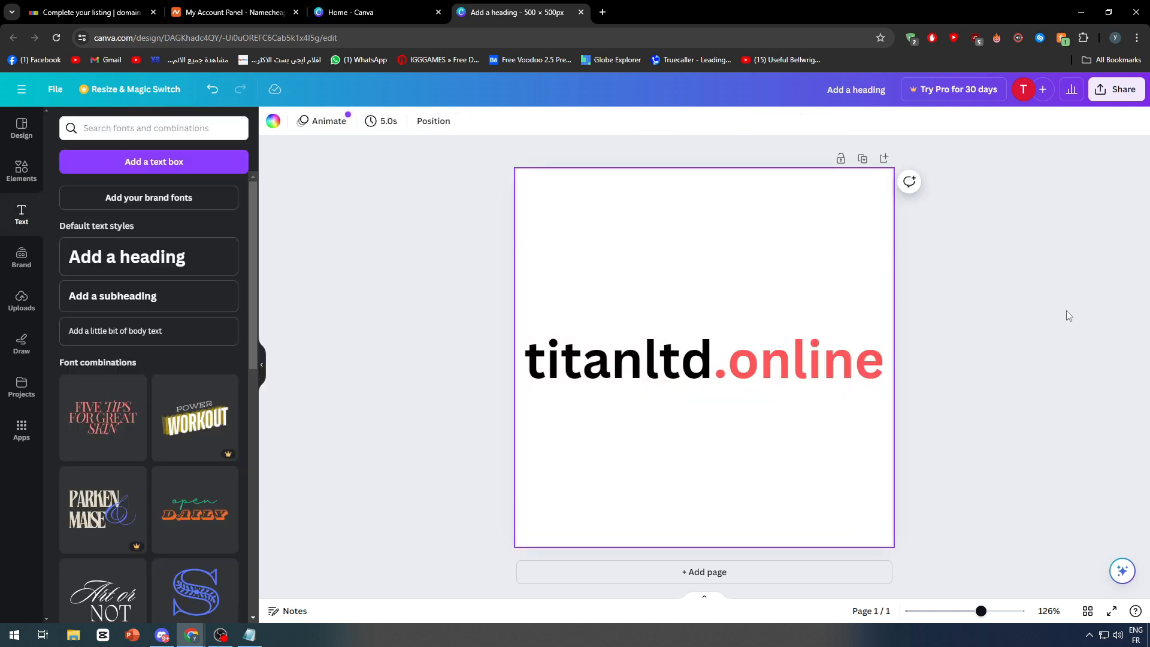
Download the finished design as a PNG at 500 × 500 px
{"action": "left_click", "coordinate": [705, 486]}
{"action": "left_click", "coordinate": [1116, 89]}
{"action": "left_click", "coordinate": [988, 395]}
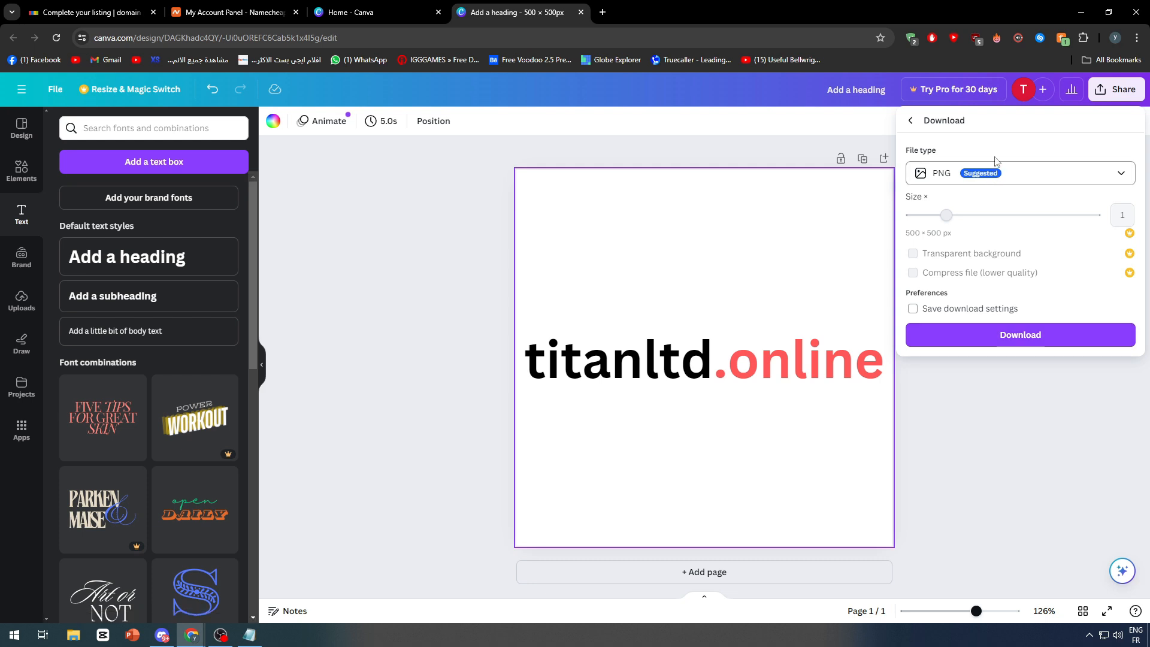
{"action": "left_click", "coordinate": [1007, 334]}
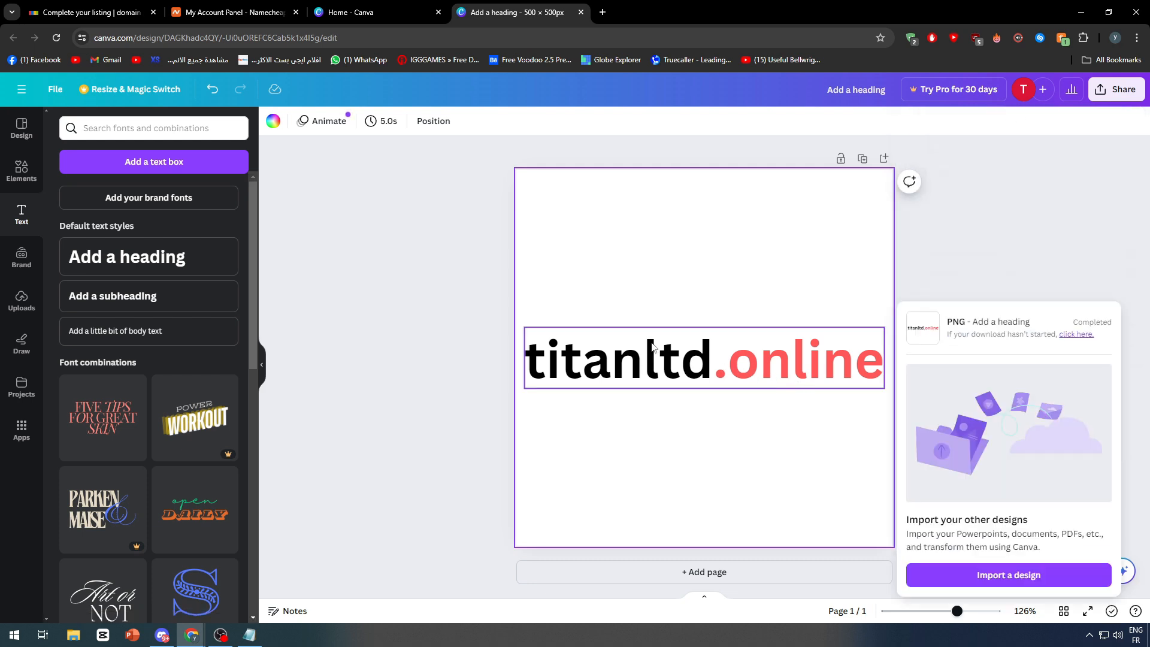
Return to the eBay listing and add Add a heading.png from the Downloads folder as a second photo
{"action": "left_click", "coordinate": [130, 5]}
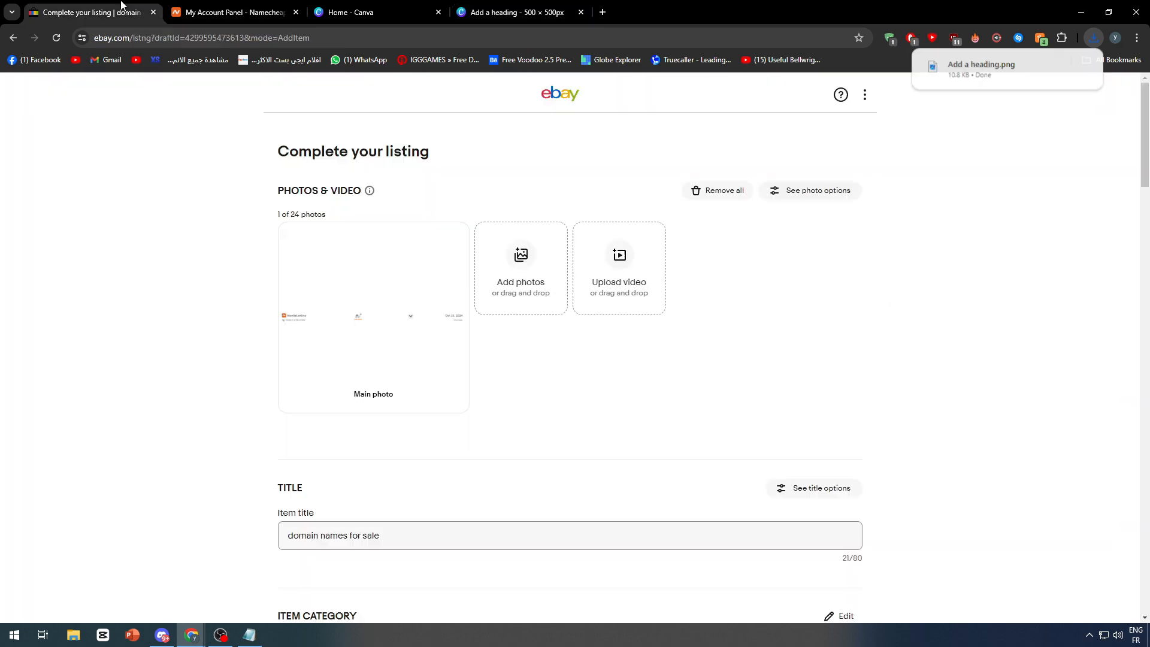
{"action": "left_click", "coordinate": [532, 252]}
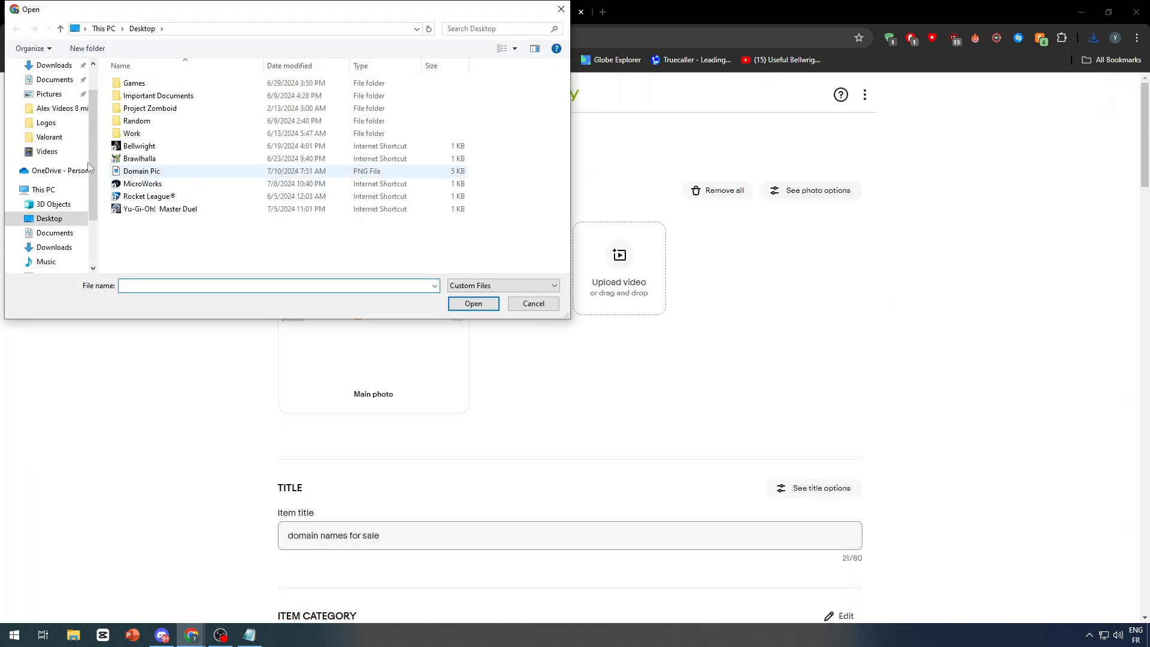
{"action": "left_click", "coordinate": [54, 247]}
{"action": "double_click", "coordinate": [149, 96]}
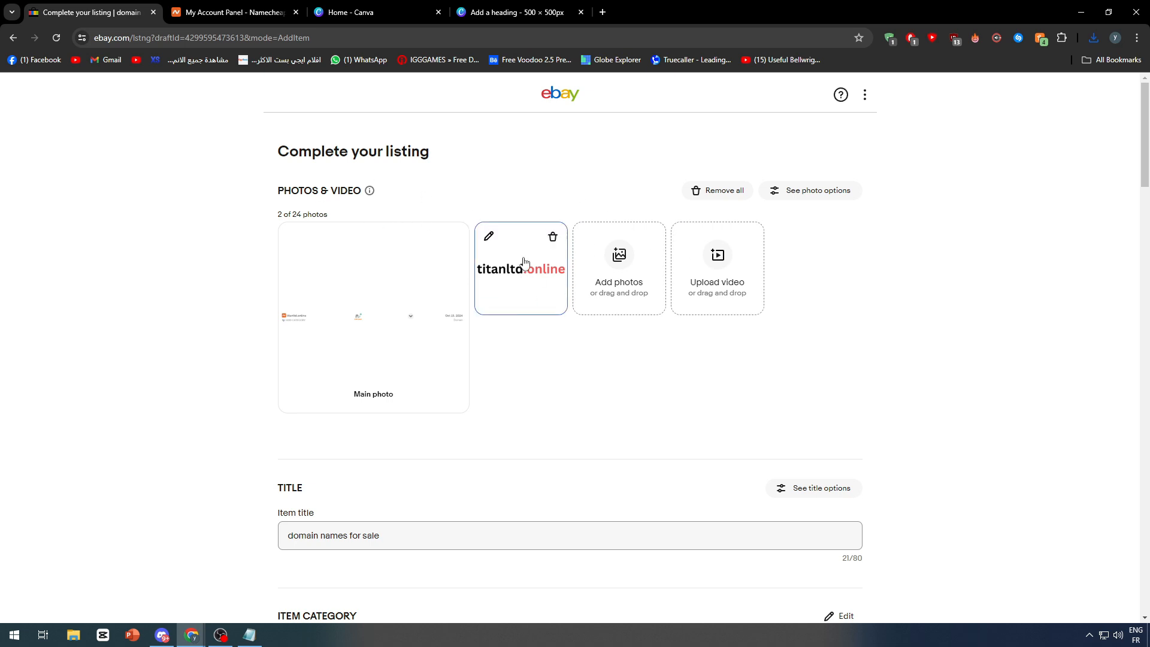
Replace "domain names" in the item title with the domain titanltd.online, keeping "for sale" after it
{"action": "scroll", "coordinate": [555, 415], "scroll_direction": "down", "scroll_amount": 4}
{"action": "left_click", "coordinate": [372, 297]}
{"action": "left_click_drag", "start_coordinate": [386, 288], "coordinate": [188, 298]}
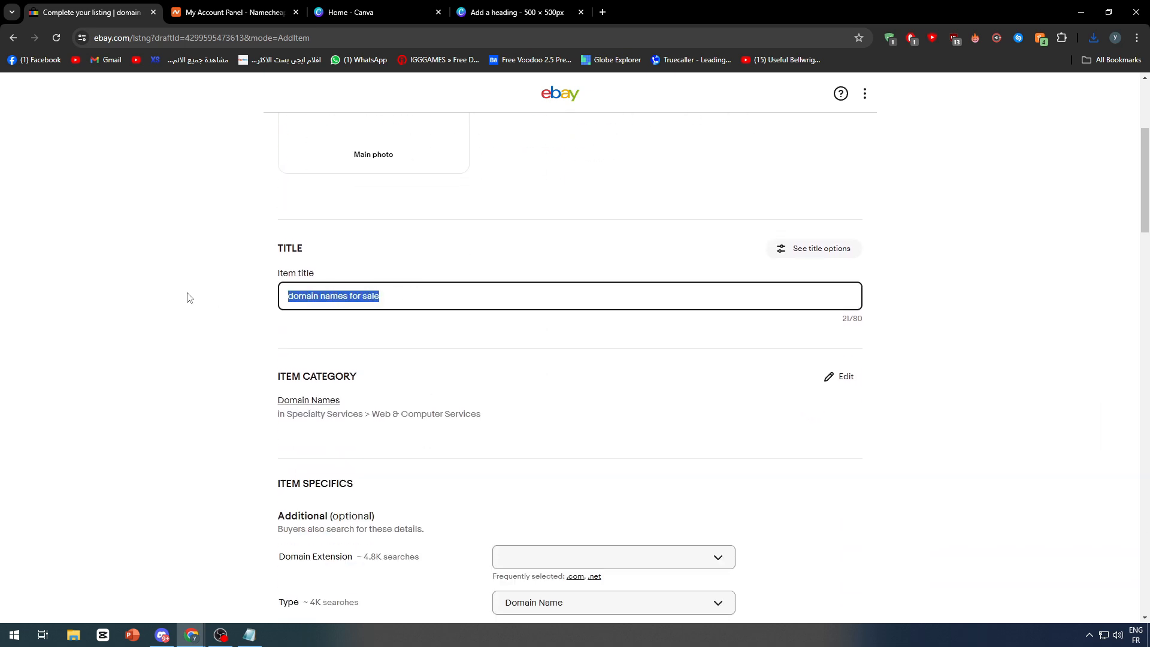
{"action": "left_click", "coordinate": [238, 6]}
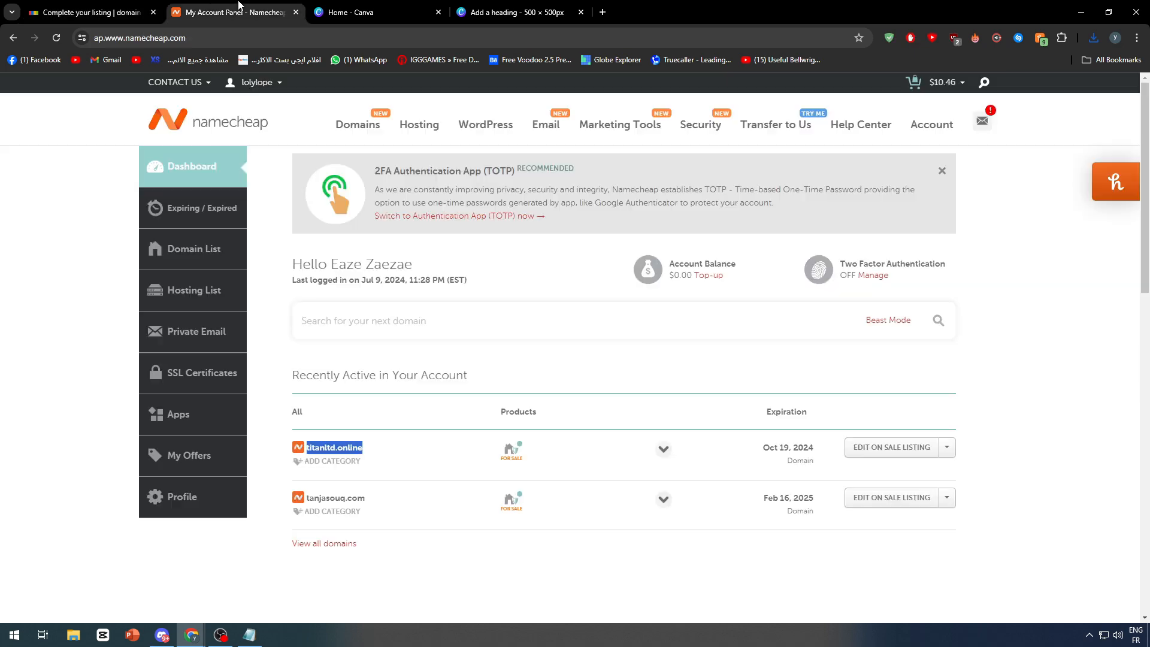
{"action": "left_click", "coordinate": [351, 12]}
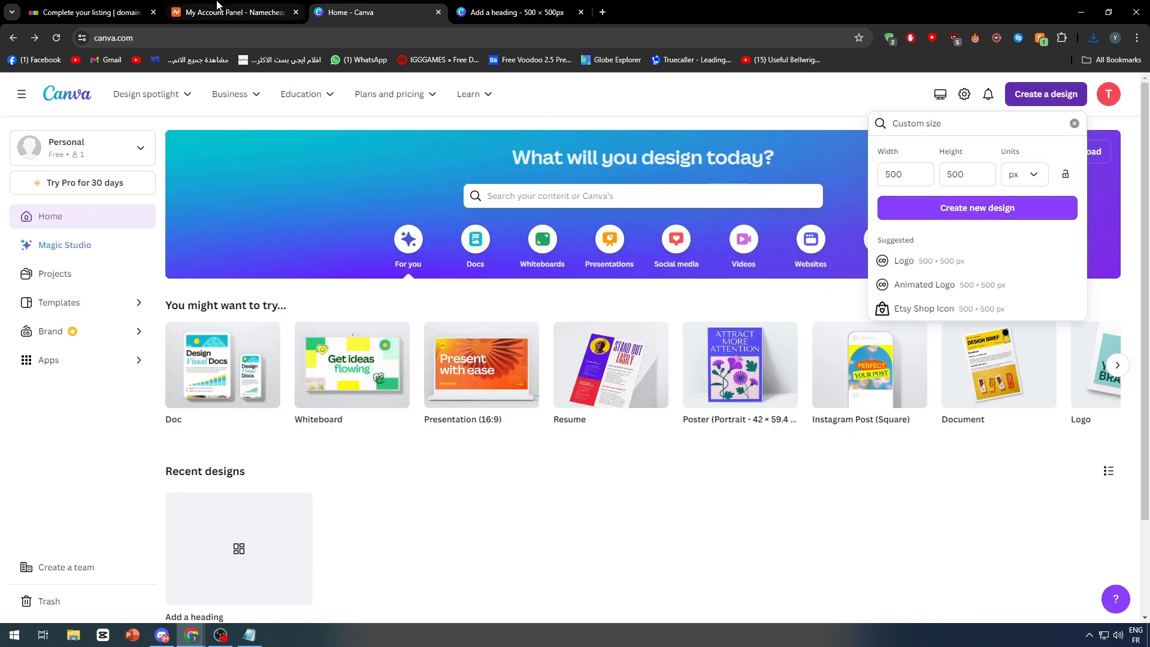
{"action": "left_click", "coordinate": [238, 12]}
{"action": "left_click", "coordinate": [76, 8]}
{"action": "triple_click", "coordinate": [398, 302]}
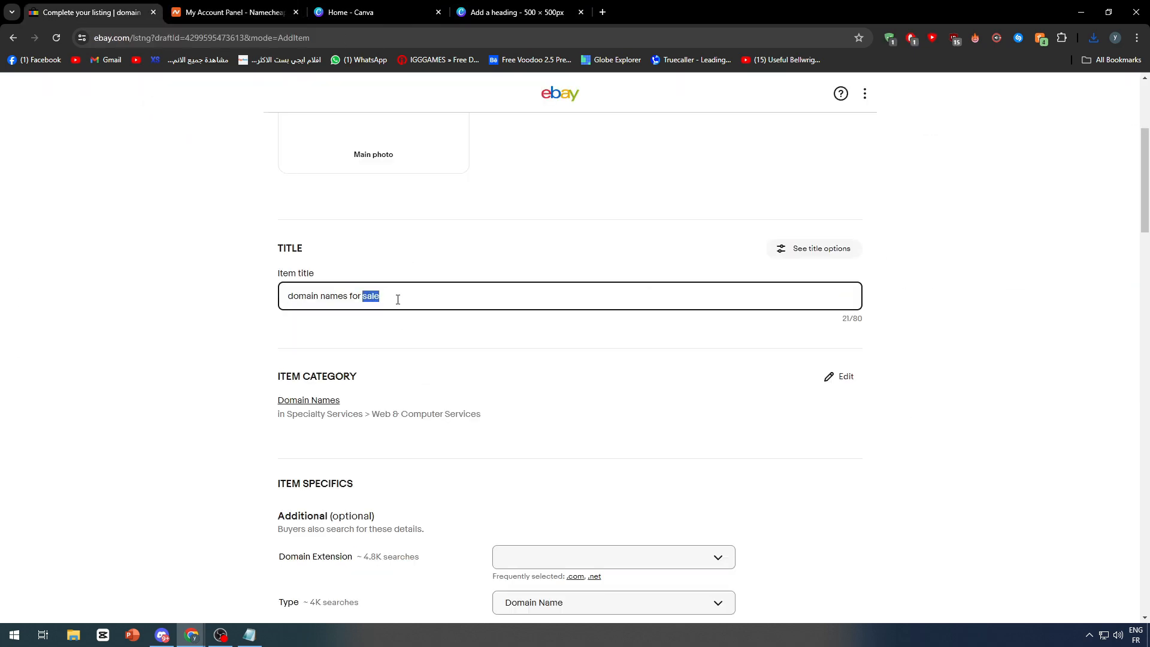
{"action": "left_click", "coordinate": [320, 296]}
{"action": "left_click_drag", "start_coordinate": [341, 295], "coordinate": [154, 289]}
{"action": "type", "text": "titanltd.online"}
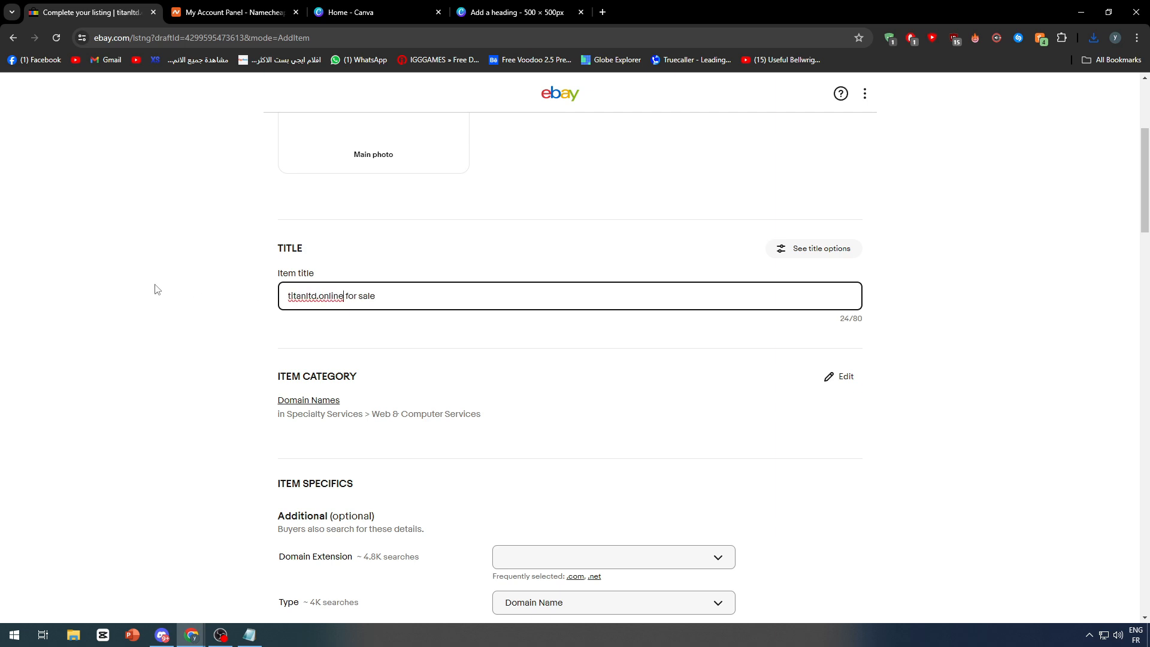
Insert "Domain Name : " at the start of the item title, before titanltd.online
{"action": "left_click", "coordinate": [417, 339]}
{"action": "left_click", "coordinate": [287, 299]}
{"action": "type", "text": "dOM"}
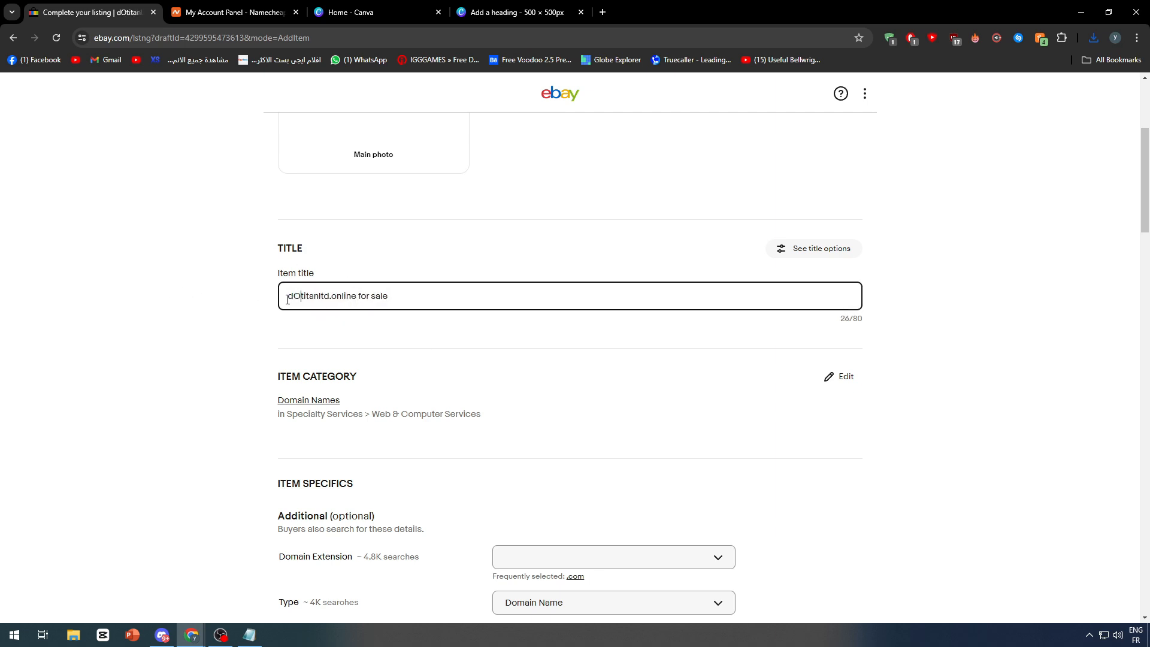
{"action": "key", "text": "BackSpace"}
{"action": "key", "text": "BackSpace"}
{"action": "key", "text": "BackSpace"}
{"action": "type", "text": "Domain "}
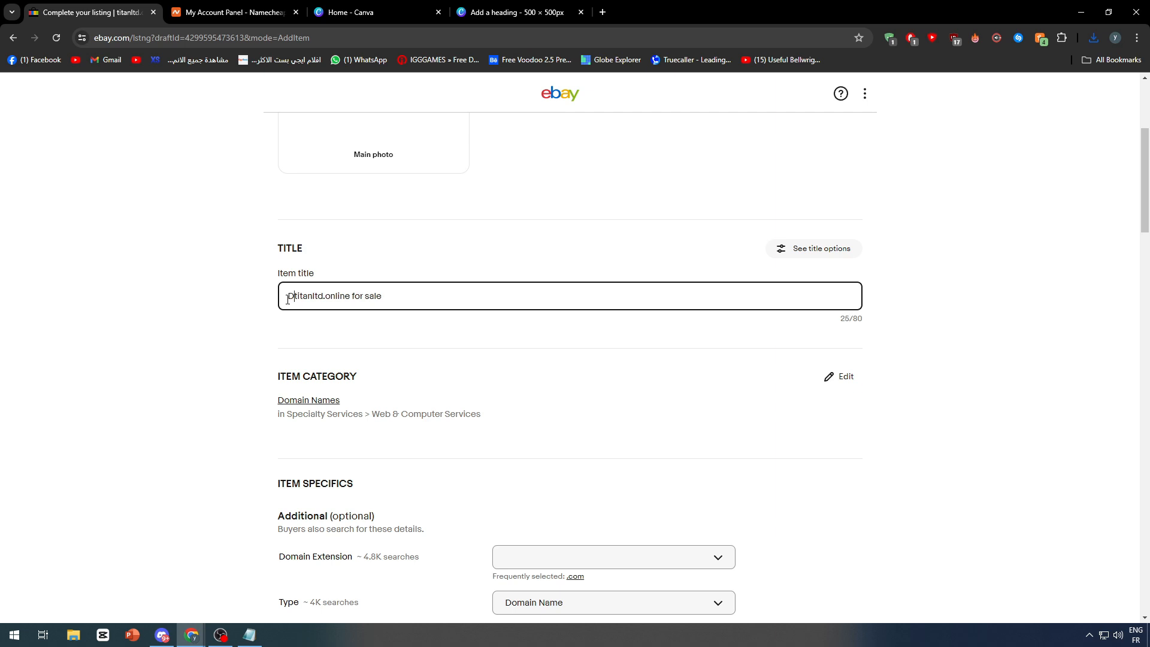
{"action": "type", "text": "Name : "}
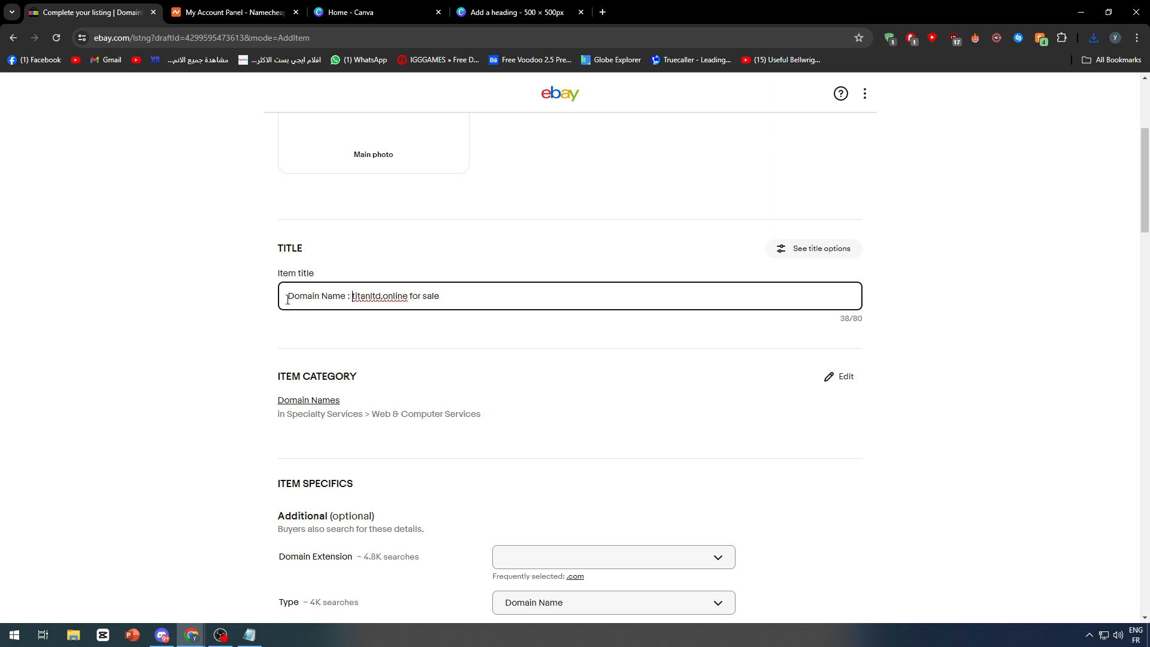
Enclose titanltd.online in double quotation marks and end the item title with a period
{"action": "type", "text": "'titanltd.online"}
{"action": "type", "text": "'"}
{"action": "left_click", "coordinate": [374, 259]}
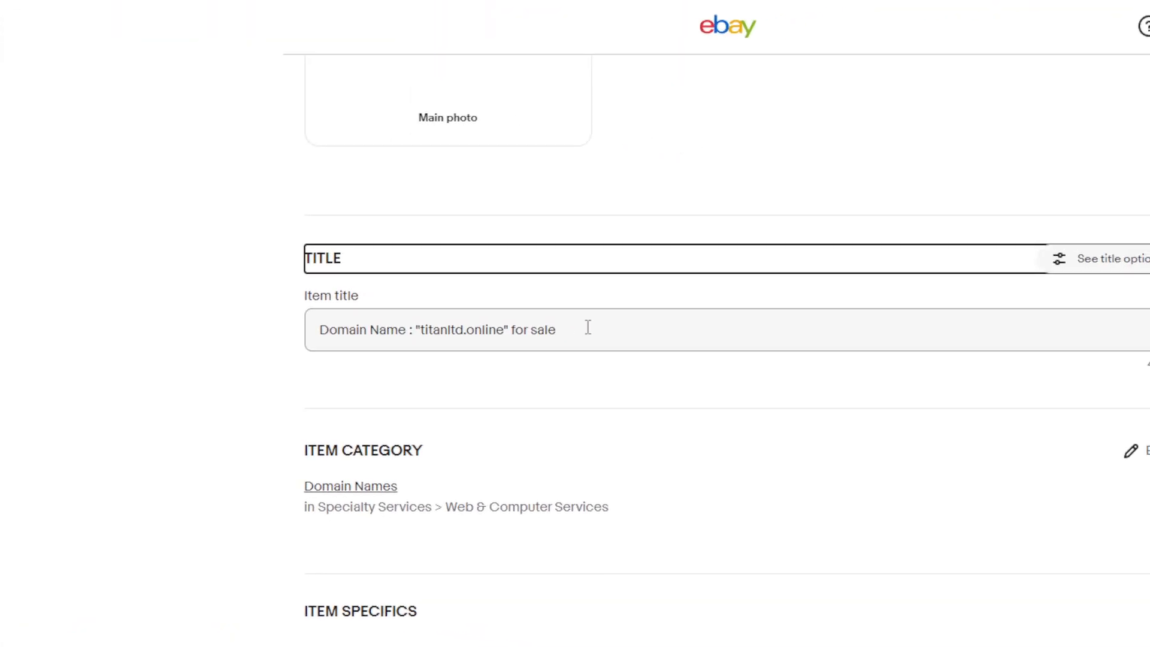
{"action": "left_click", "coordinate": [692, 342]}
{"action": "type", "text": "."}
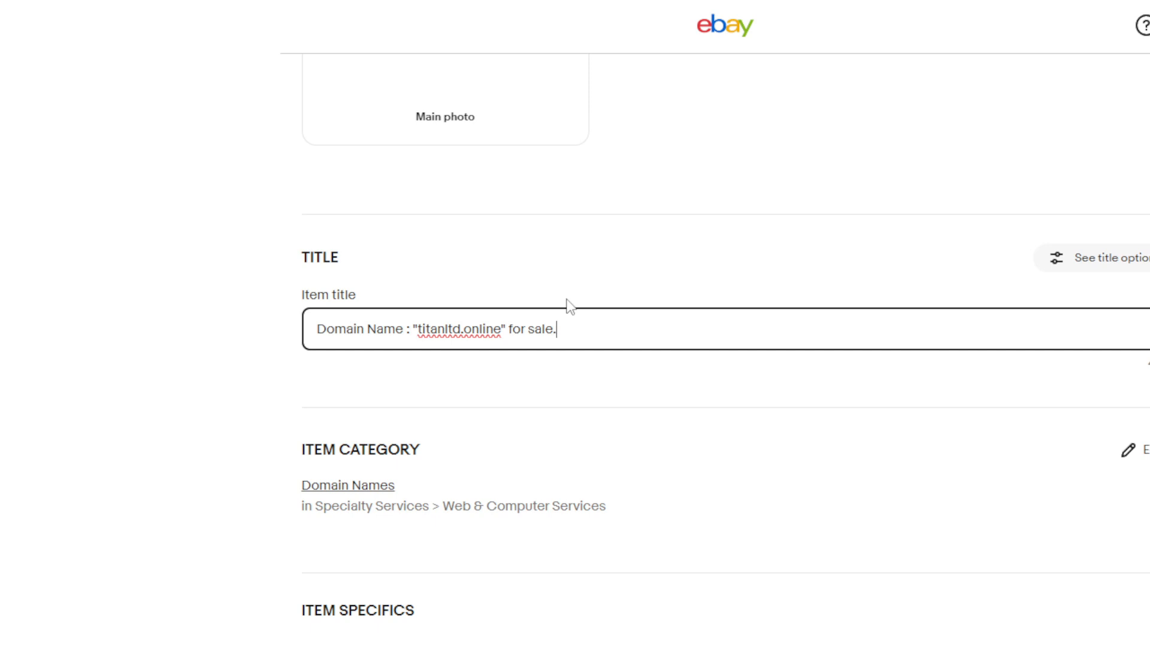
{"action": "left_click_drag", "start_coordinate": [502, 336], "coordinate": [416, 338]}
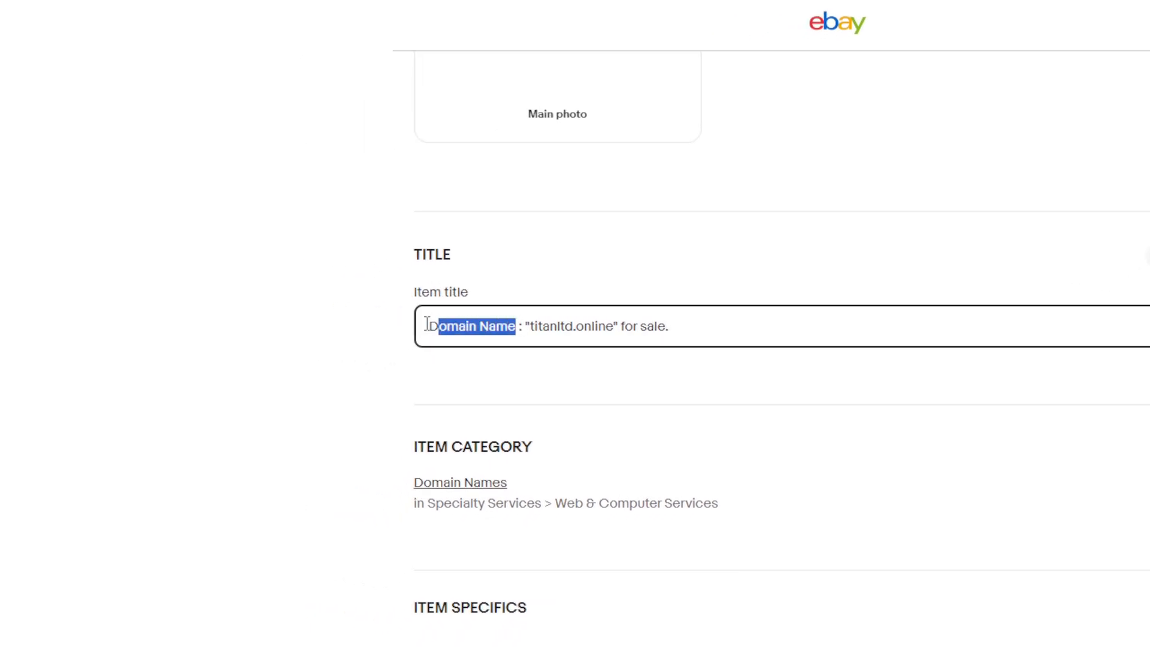
{"action": "left_click", "coordinate": [380, 344]}
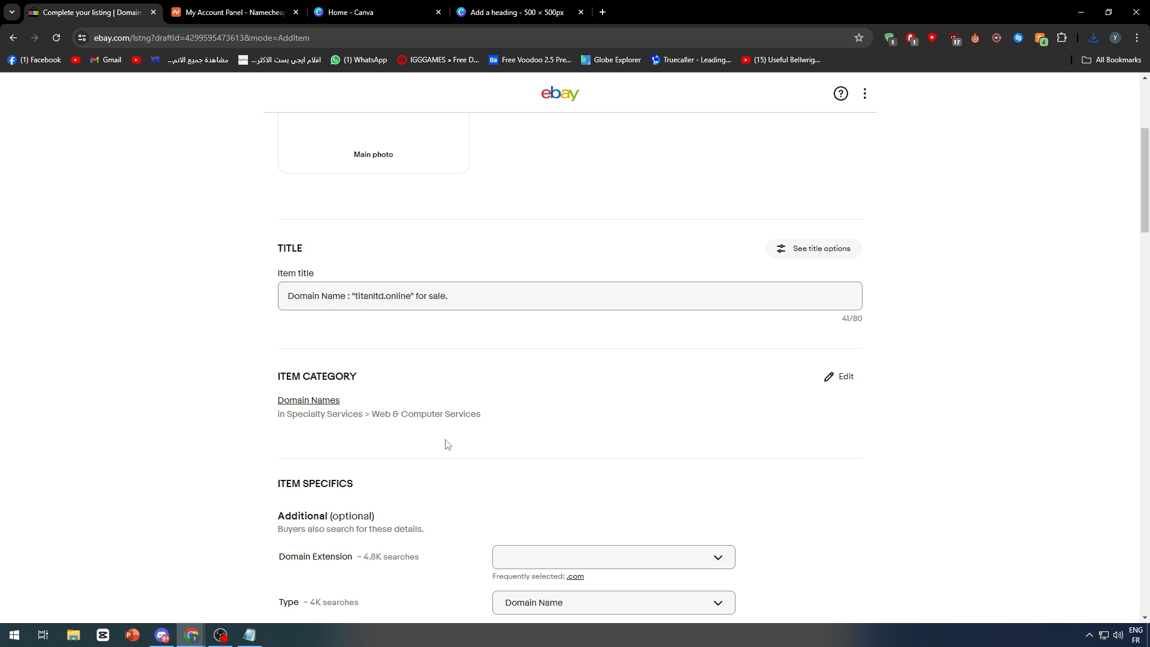
Review the available Domain Extension and Type options in the item specifics without changing them
{"action": "scroll", "coordinate": [448, 437], "scroll_direction": "down", "scroll_amount": 2}
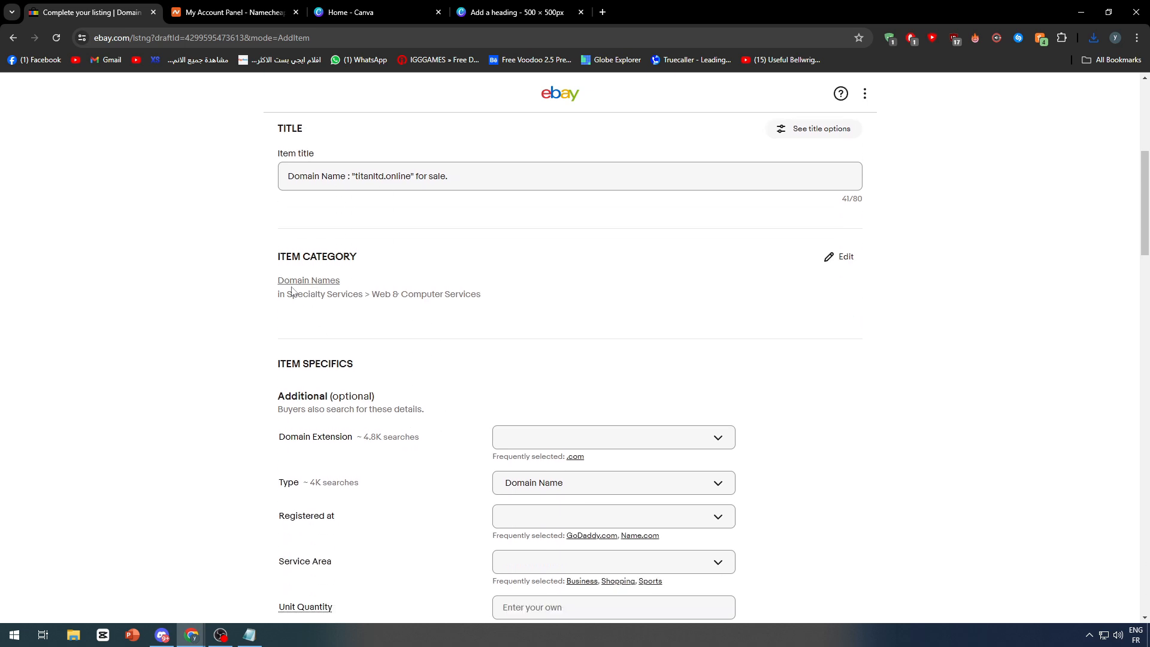
{"action": "scroll", "coordinate": [316, 286], "scroll_direction": "down", "scroll_amount": 3}
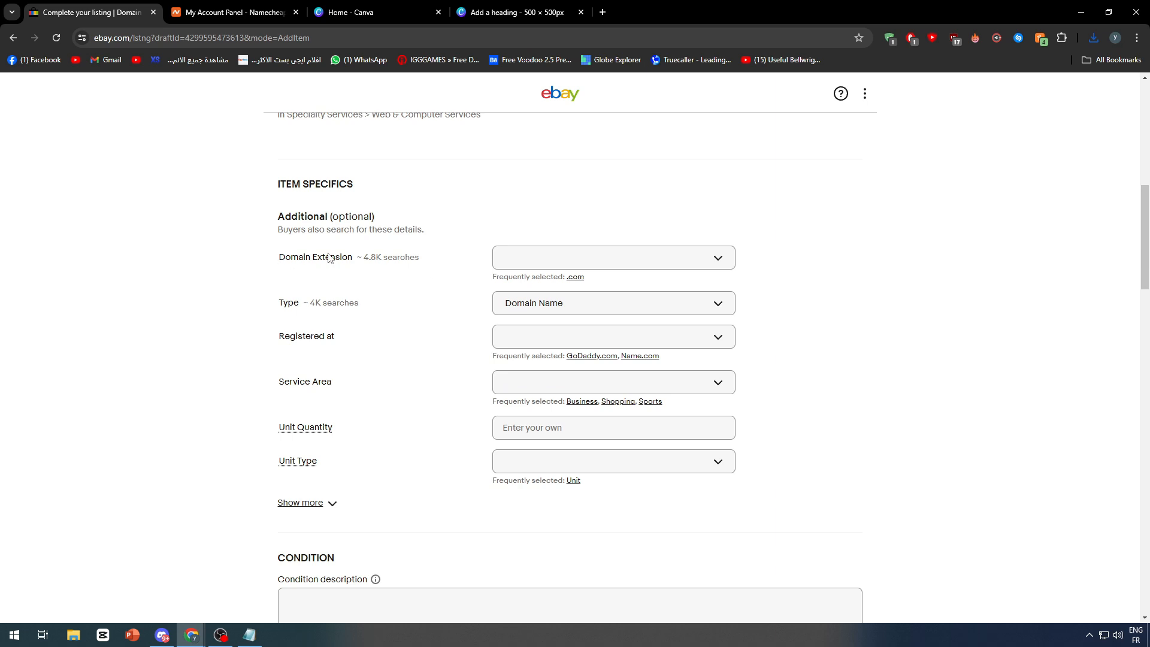
{"action": "left_click", "coordinate": [542, 263]}
{"action": "scroll", "coordinate": [539, 426], "scroll_direction": "down", "scroll_amount": 4}
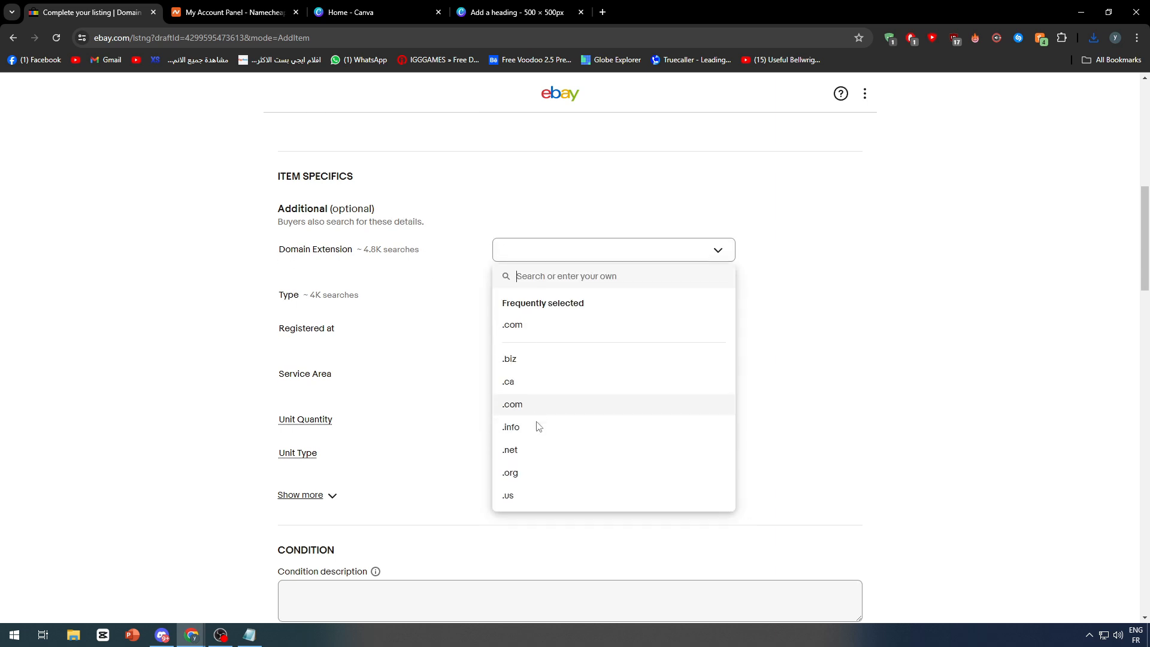
{"action": "scroll", "coordinate": [537, 411], "scroll_direction": "up", "scroll_amount": 1}
{"action": "scroll", "coordinate": [540, 382], "scroll_direction": "up", "scroll_amount": 2}
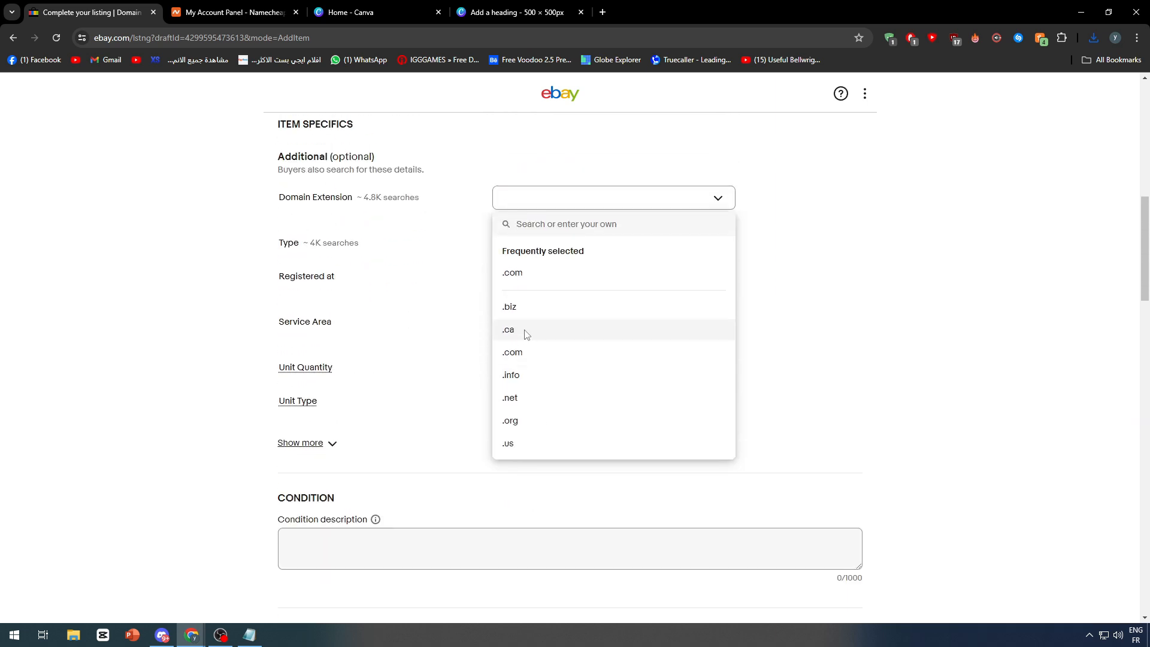
{"action": "left_click", "coordinate": [415, 300]}
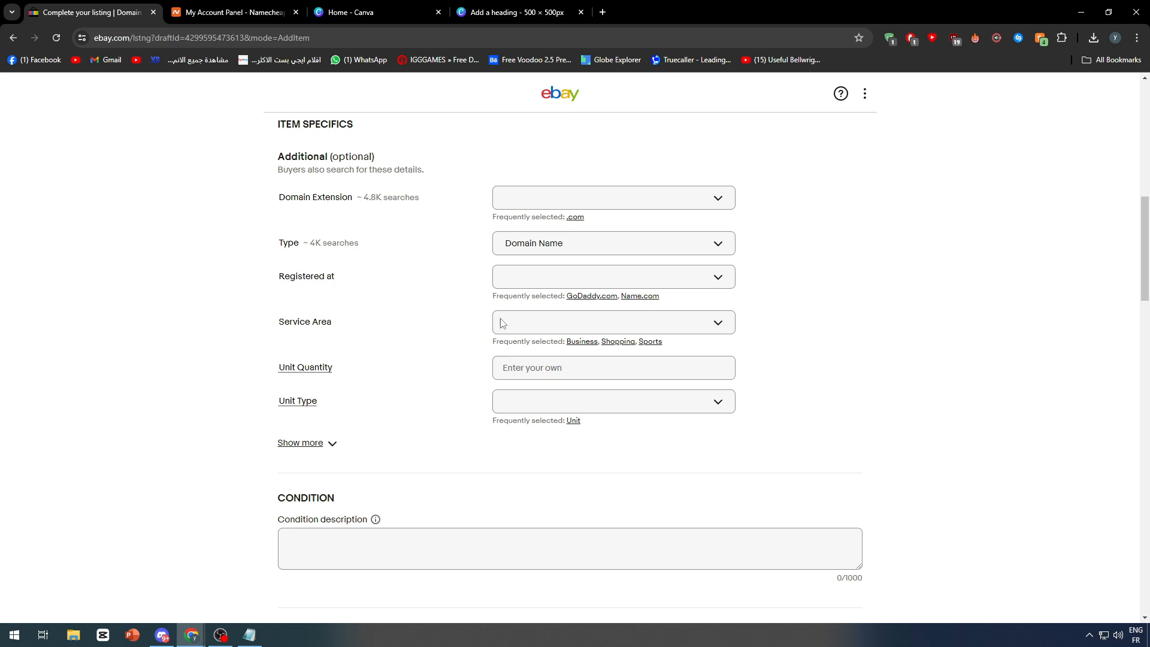
{"action": "left_click", "coordinate": [523, 246]}
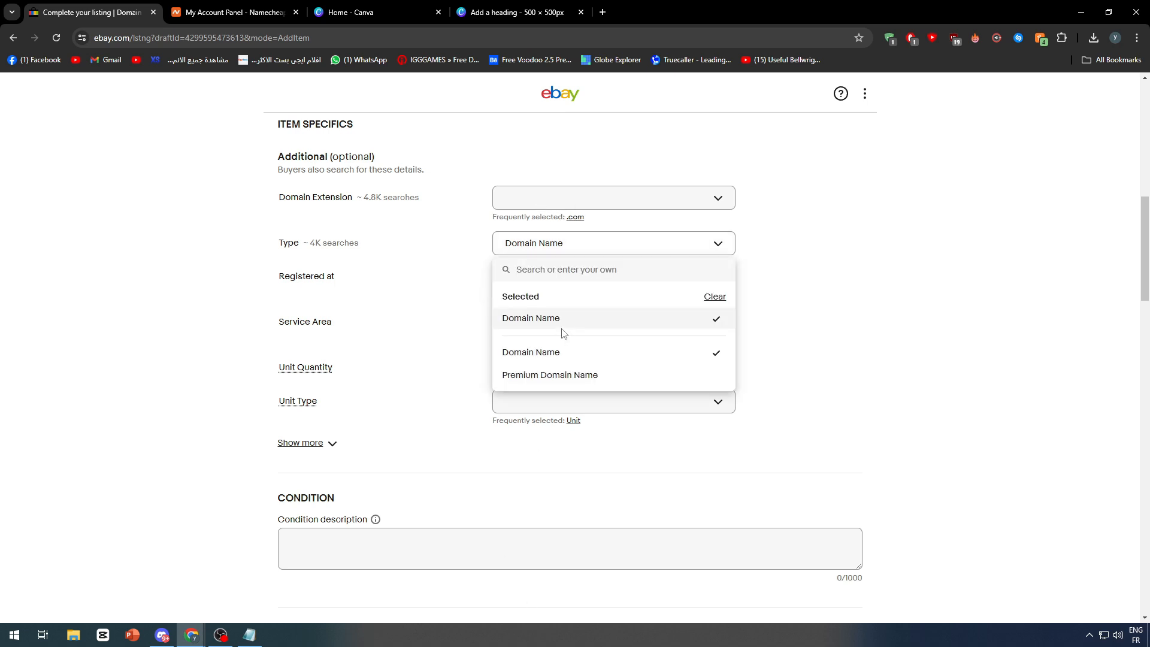
{"action": "left_click", "coordinate": [785, 317]}
Set the Registered at item specific to GoDaddy.com after searching the registrar options for "na"
{"action": "left_click", "coordinate": [519, 283]}
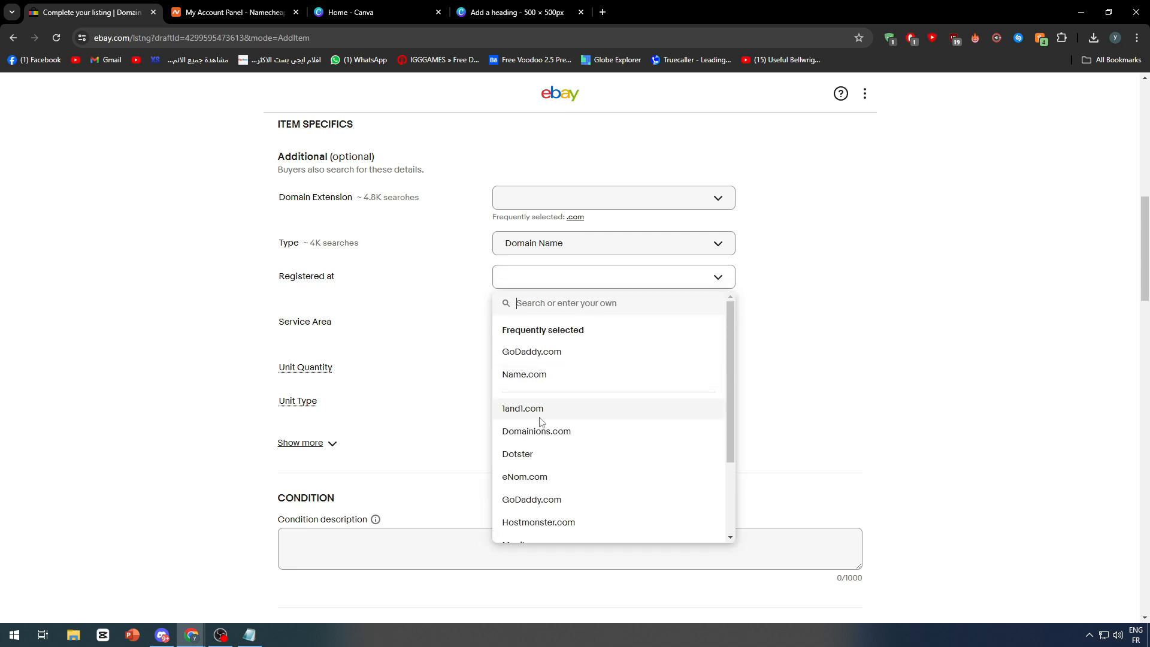
{"action": "type", "text": "na"}
{"action": "left_click_drag", "start_coordinate": [550, 399], "coordinate": [566, 330]}
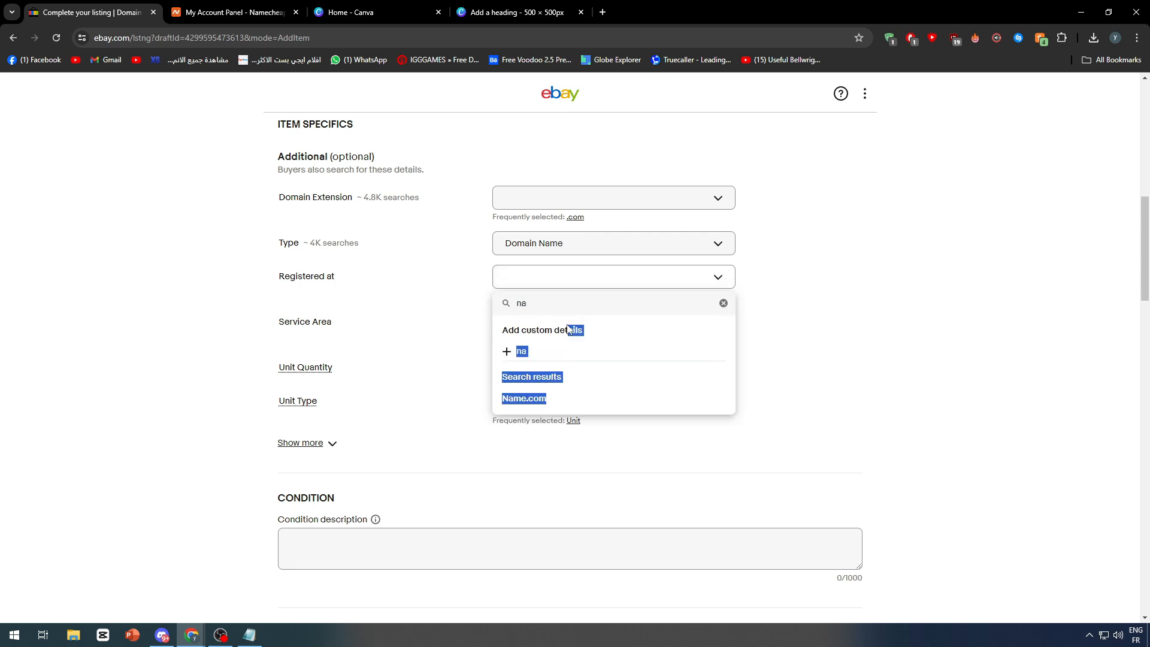
{"action": "left_click", "coordinate": [557, 281]}
{"action": "left_click", "coordinate": [548, 281]}
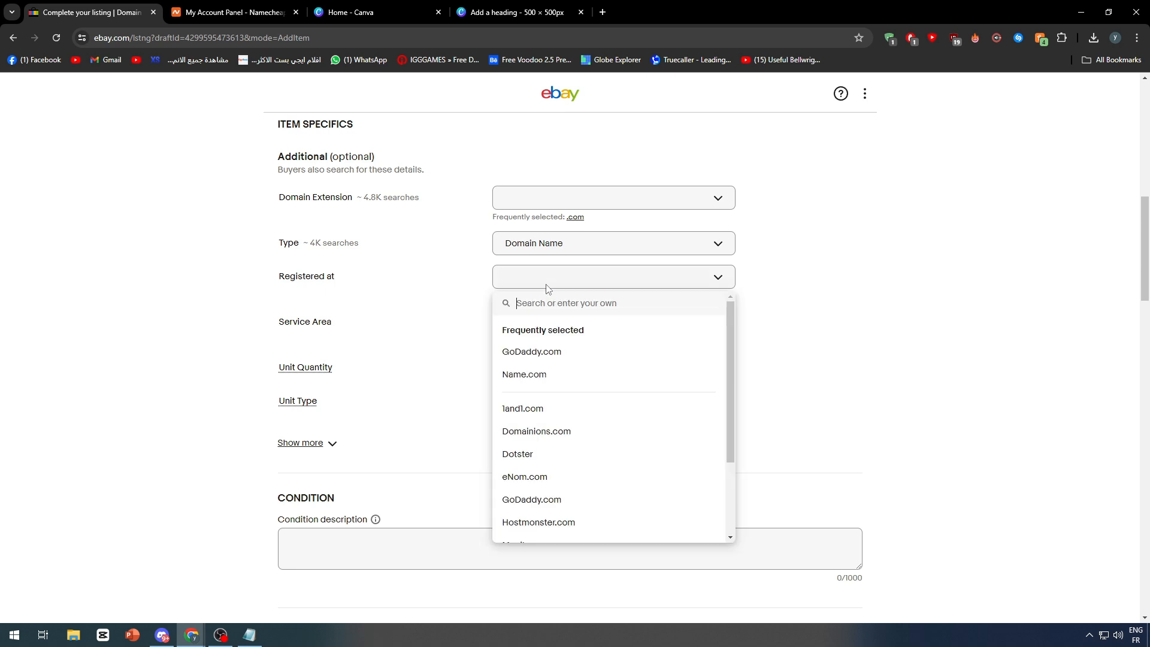
{"action": "left_click", "coordinate": [546, 351]}
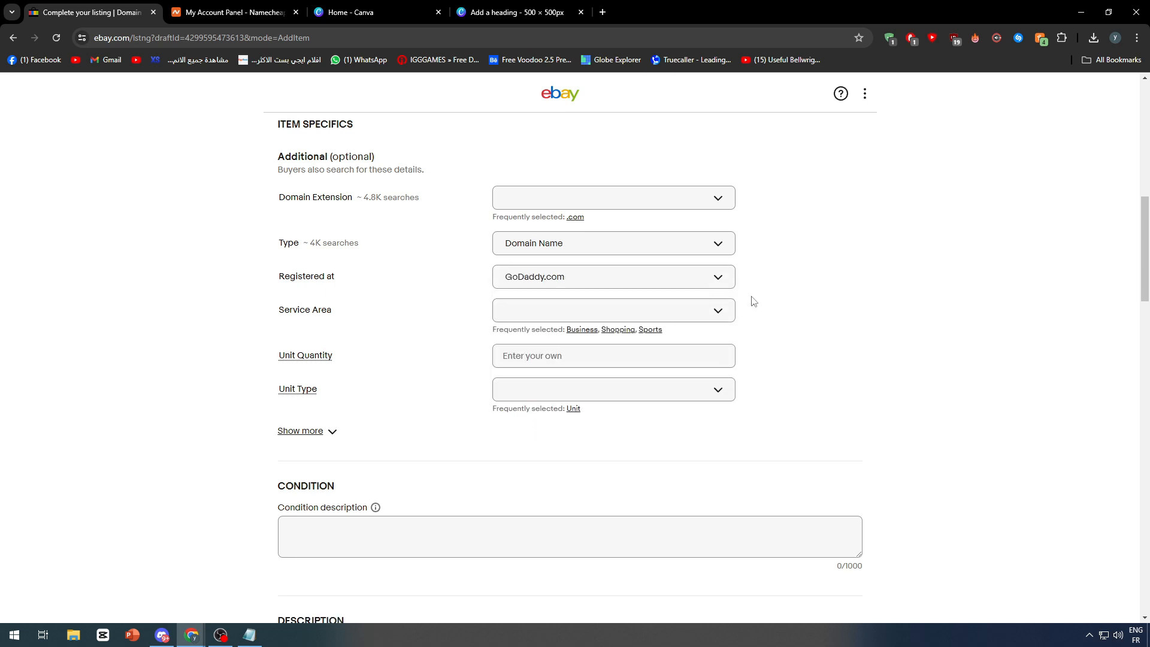
Set the Service Area item specific to Business and the Unit Quantity to 1
{"action": "left_click", "coordinate": [546, 313]}
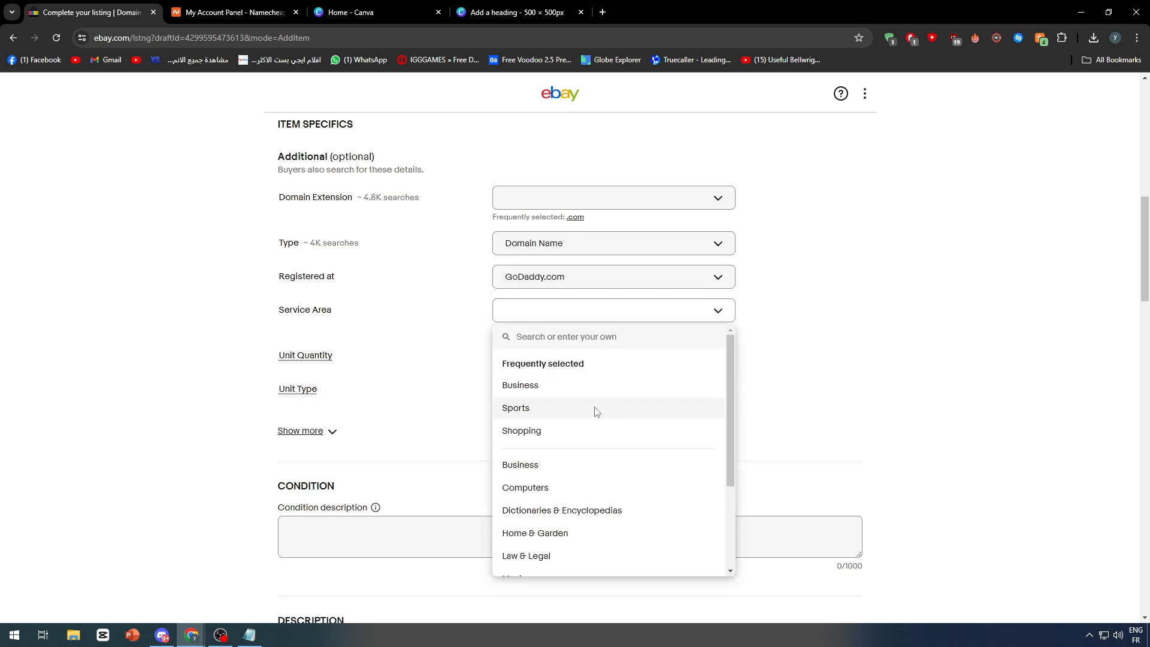
{"action": "scroll", "coordinate": [563, 390], "scroll_direction": "down", "scroll_amount": 5}
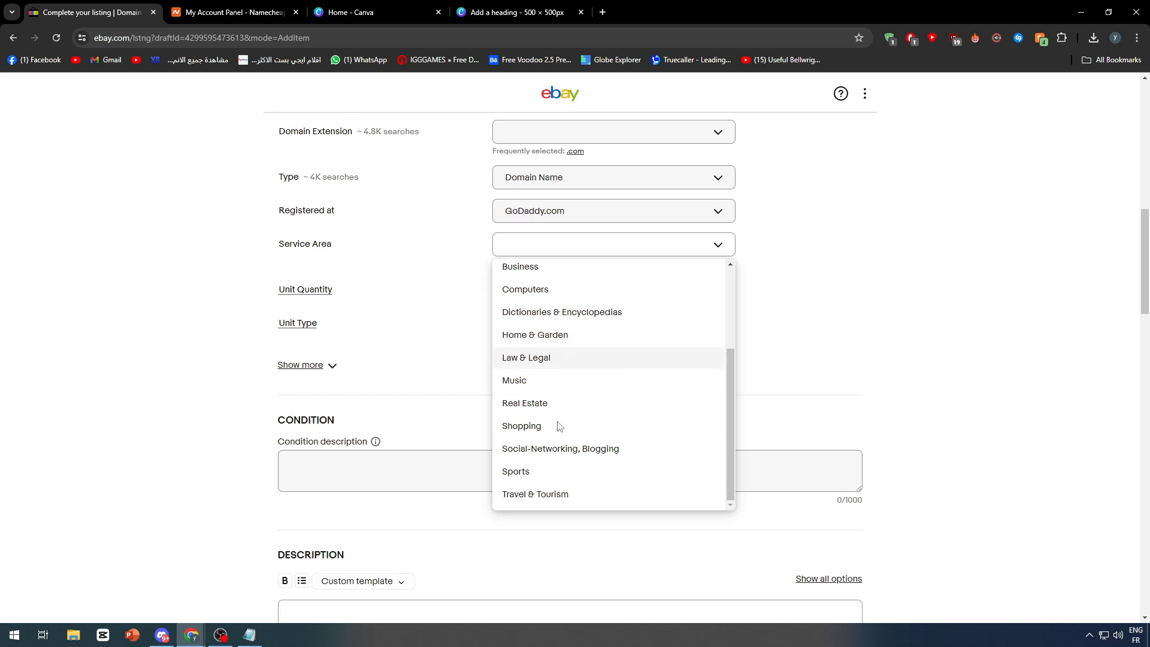
{"action": "scroll", "coordinate": [558, 419], "scroll_direction": "up", "scroll_amount": 6}
{"action": "left_click", "coordinate": [545, 349]}
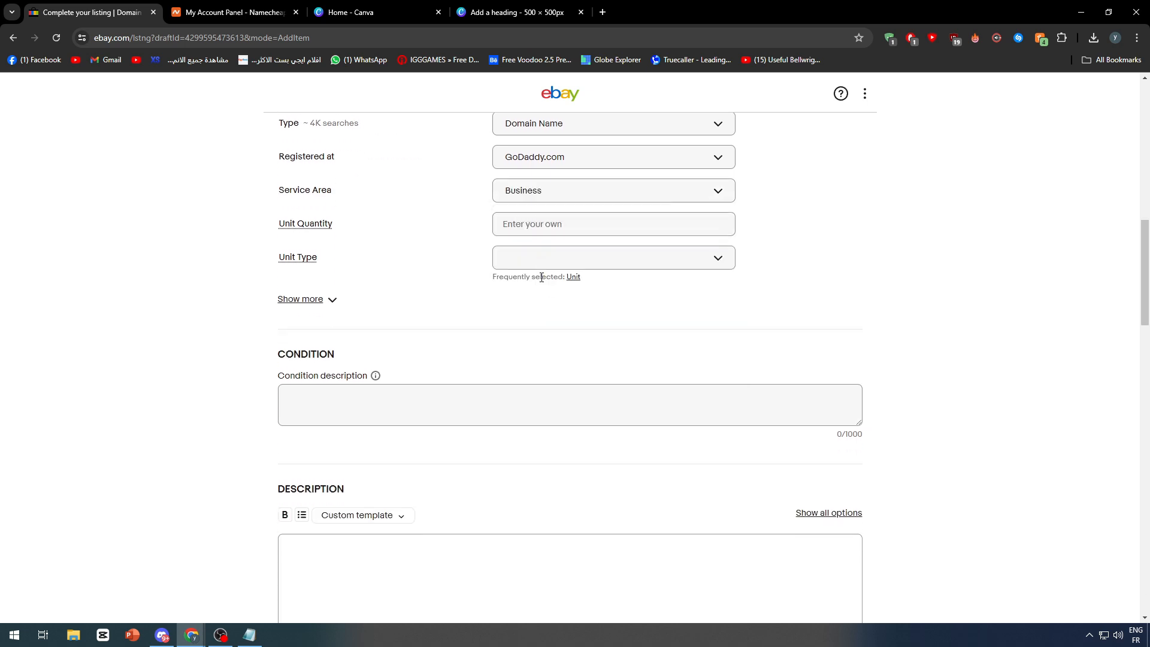
{"action": "left_click", "coordinate": [510, 230]}
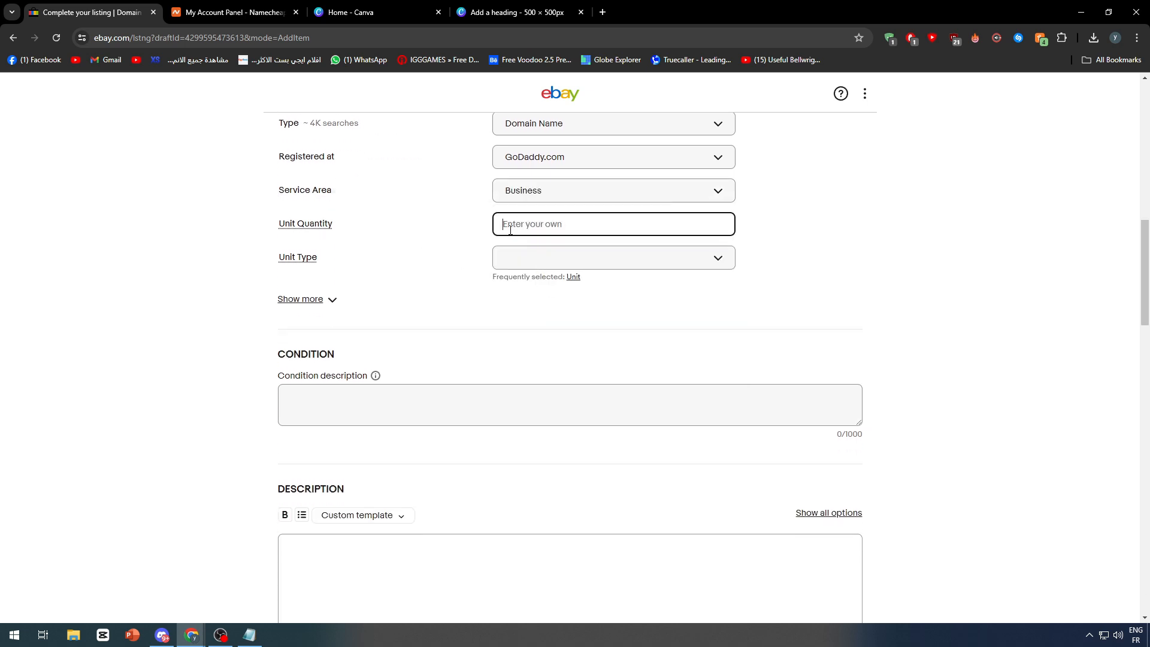
{"action": "type", "text": "1"}
Review the Unit Type options and the additional item specifics without changing them
{"action": "left_click", "coordinate": [520, 258]}
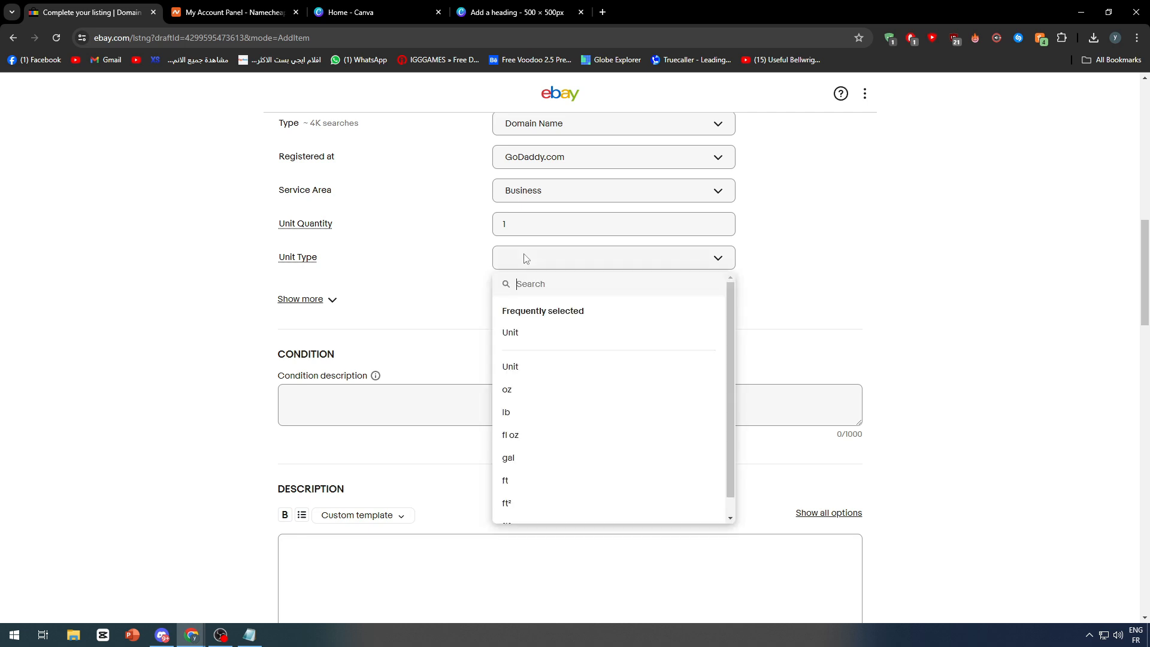
{"action": "scroll", "coordinate": [527, 377], "scroll_direction": "down", "scroll_amount": 6}
{"action": "scroll", "coordinate": [532, 363], "scroll_direction": "up", "scroll_amount": 4}
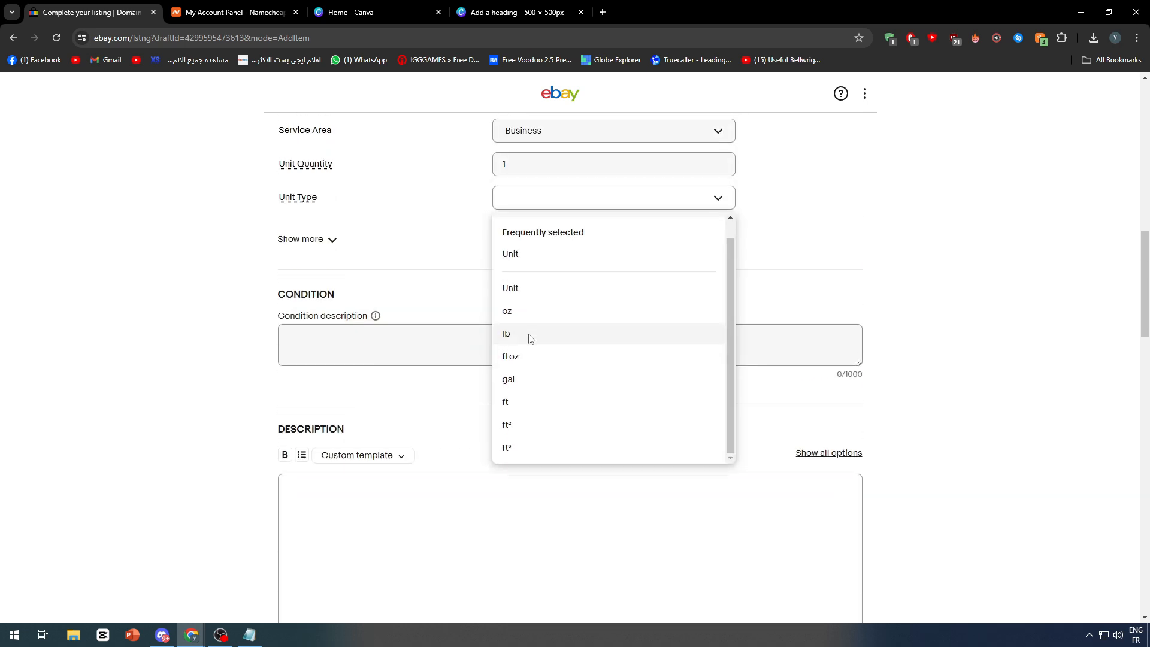
{"action": "left_click", "coordinate": [761, 247]}
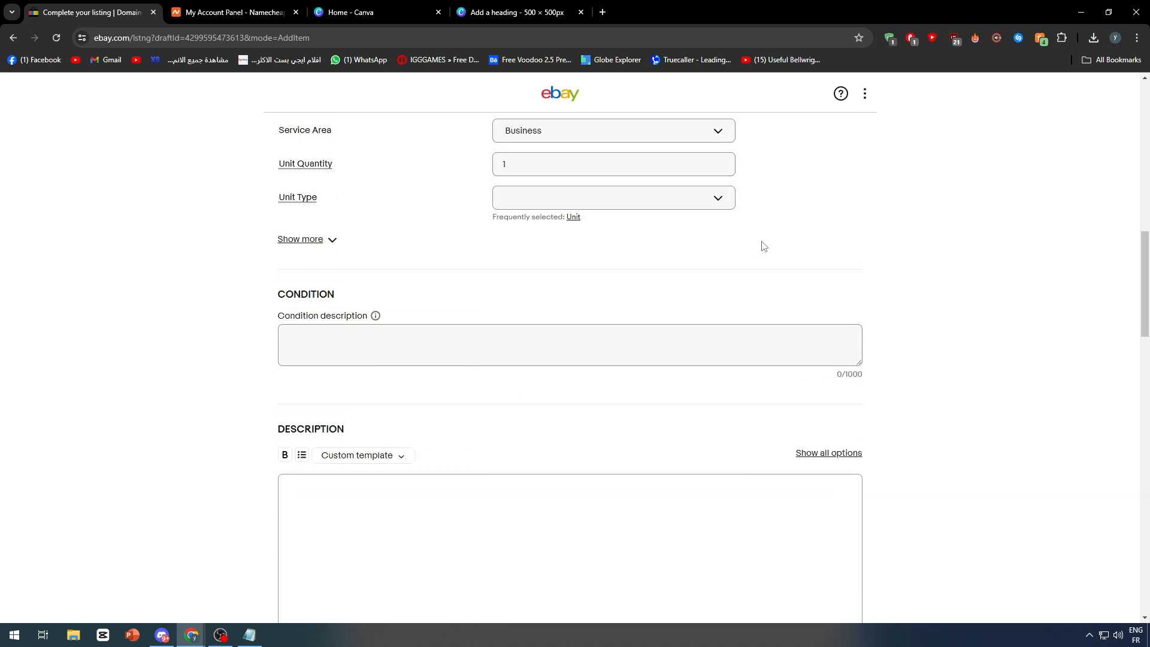
{"action": "scroll", "coordinate": [340, 258], "scroll_direction": "up", "scroll_amount": 1}
{"action": "scroll", "coordinate": [340, 258], "scroll_direction": "up", "scroll_amount": 1}
{"action": "left_click", "coordinate": [333, 314]}
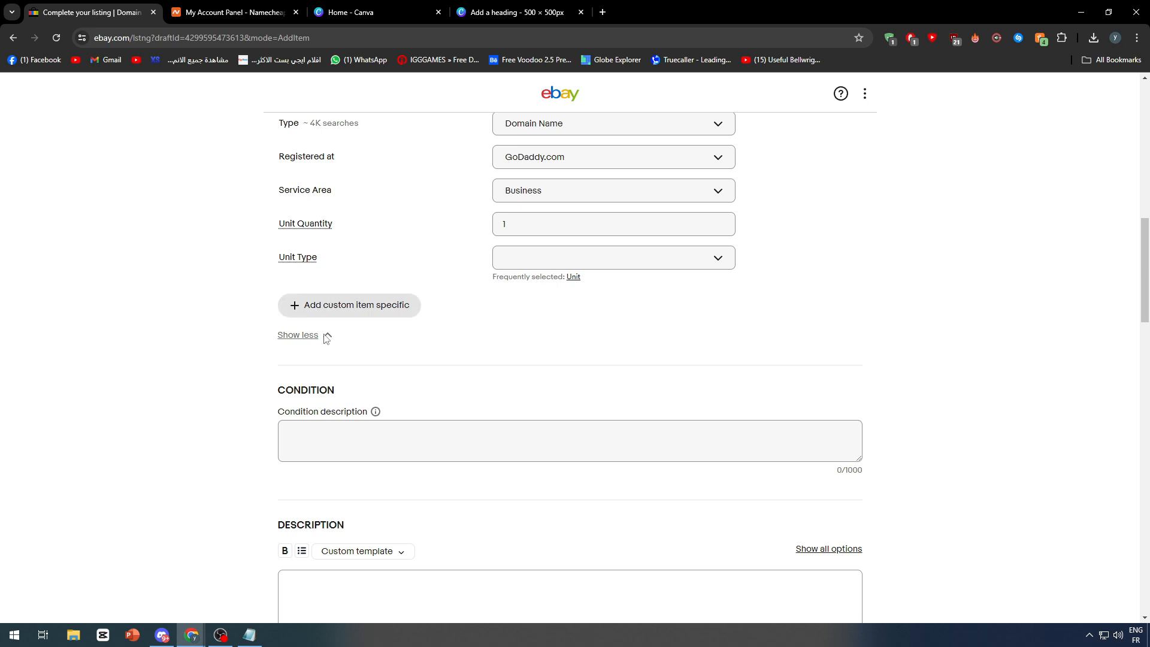
{"action": "left_click", "coordinate": [337, 338]}
Enter the condition description "Fresh Domain Connected To A hosting in Goddady with 10 years length of term ."
{"action": "scroll", "coordinate": [339, 341], "scroll_direction": "down", "scroll_amount": 2}
{"action": "left_click", "coordinate": [308, 308]}
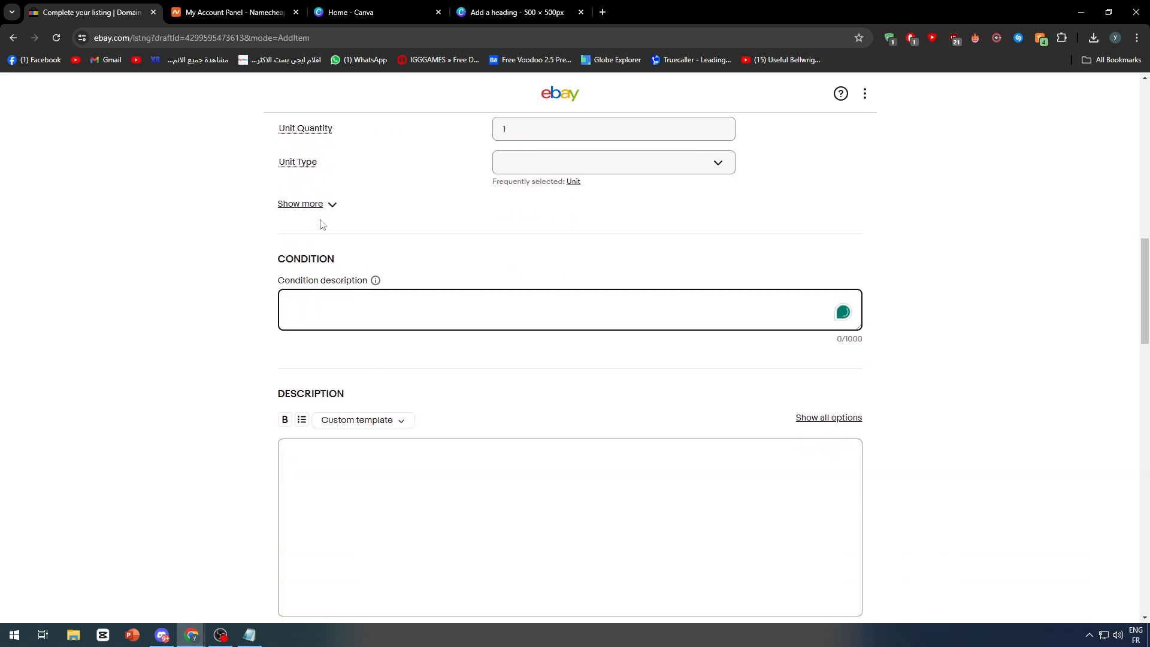
{"action": "type", "text": "Fresh Domain Connec"}
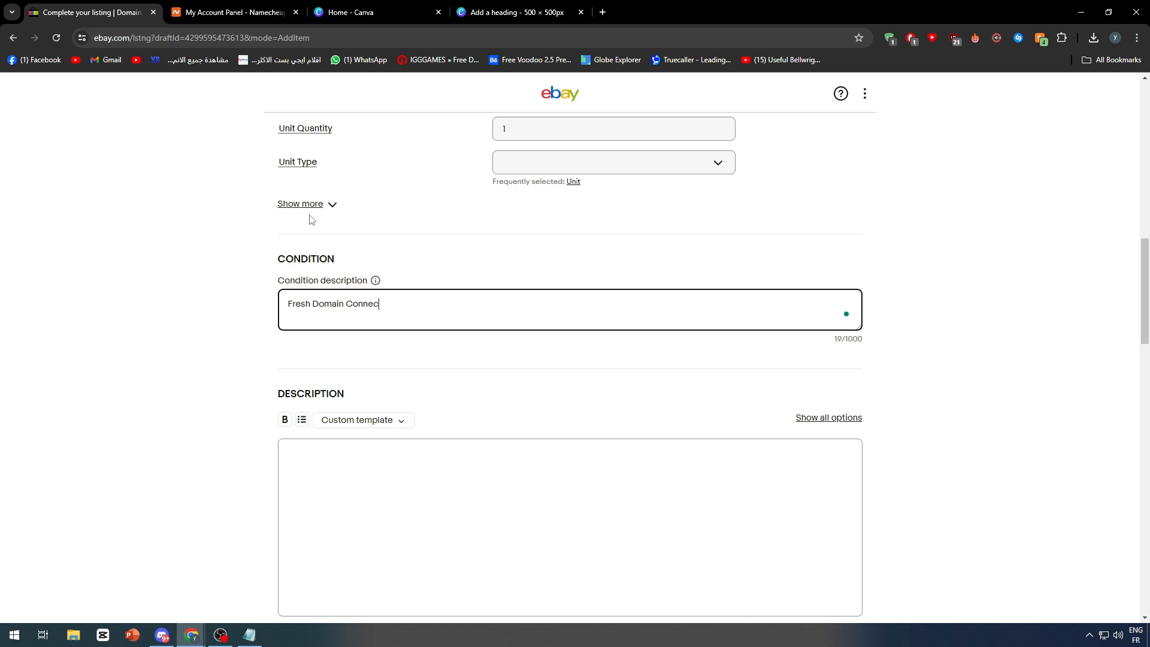
{"action": "type", "text": "ted To A hosting in Goddady with 10 Years "}
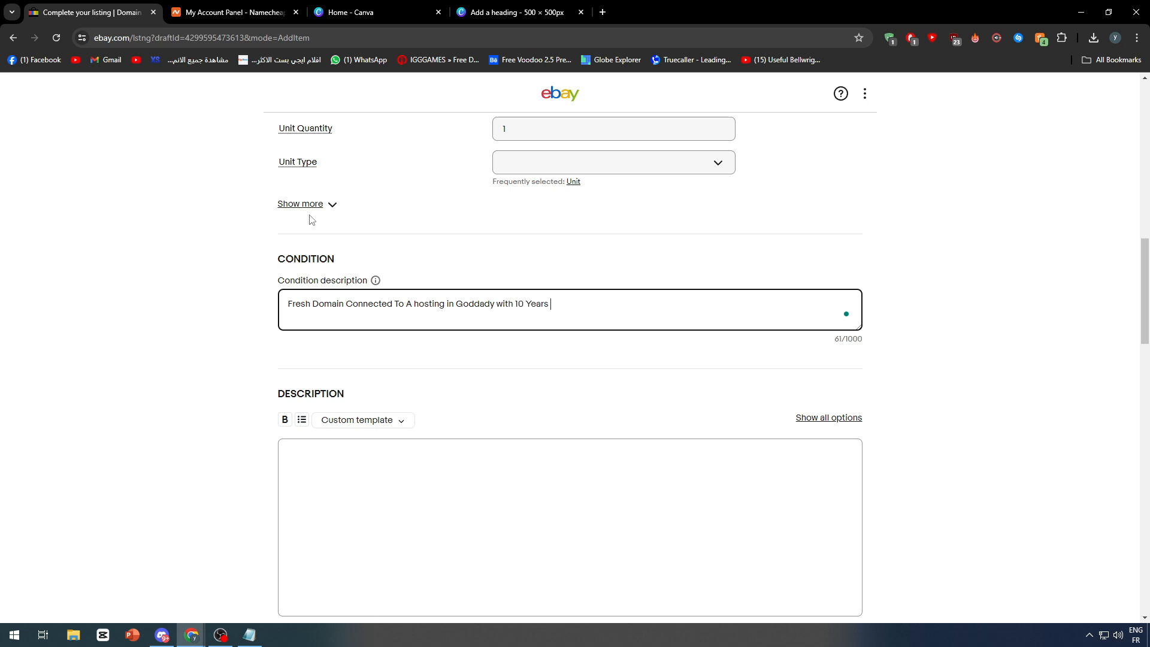
{"action": "type", "text": "of"}
{"action": "key", "text": "BackSpace"}
{"action": "key", "text": "BackSpace"}
{"action": "key", "text": "BackSpace"}
{"action": "type", "text": "th of term"}
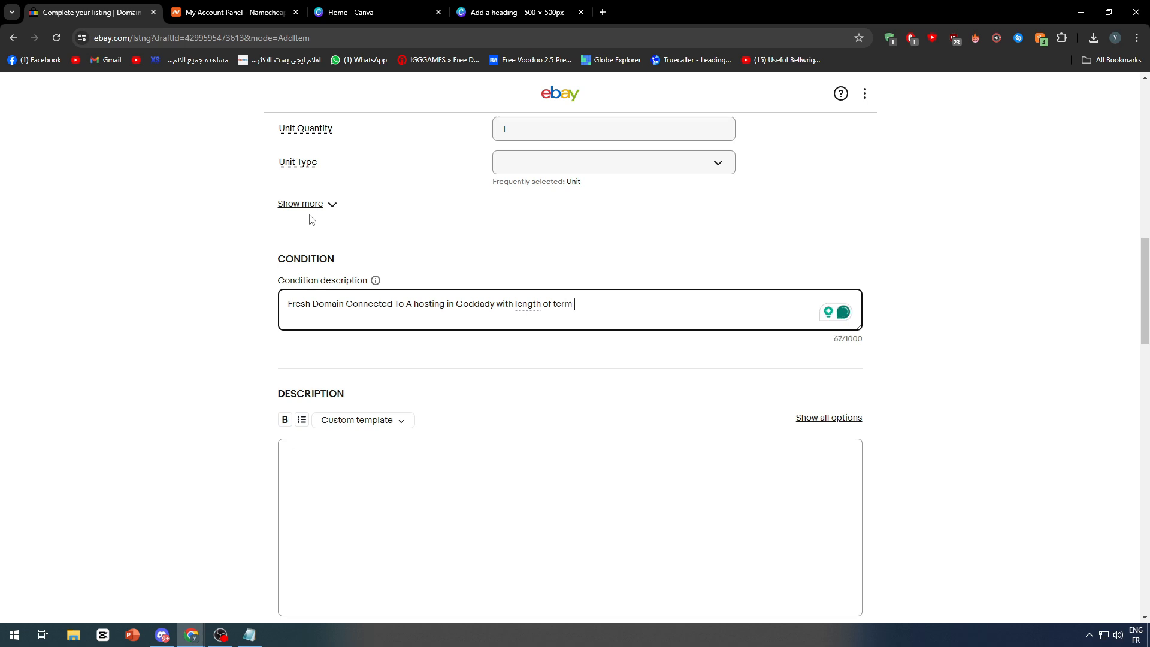
{"action": "type", "text": " 10 years "}
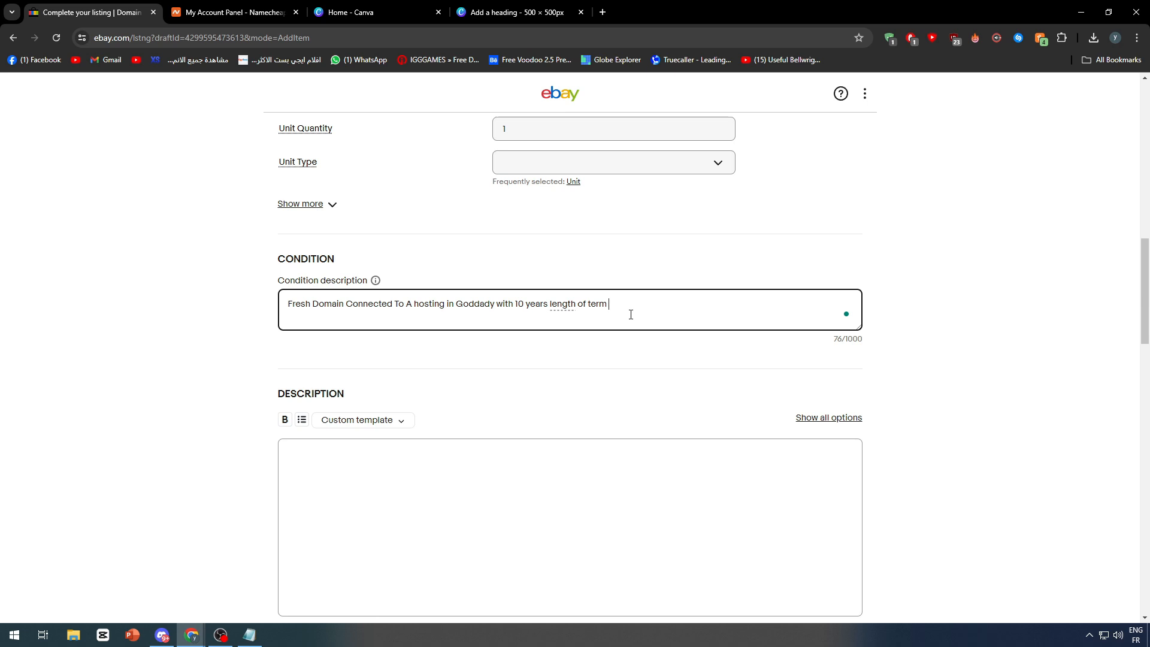
{"action": "type", "text": "."}
Open Flippa in a new browser tab and go to its domain names for sale
{"action": "scroll", "coordinate": [501, 378], "scroll_direction": "down", "scroll_amount": 2}
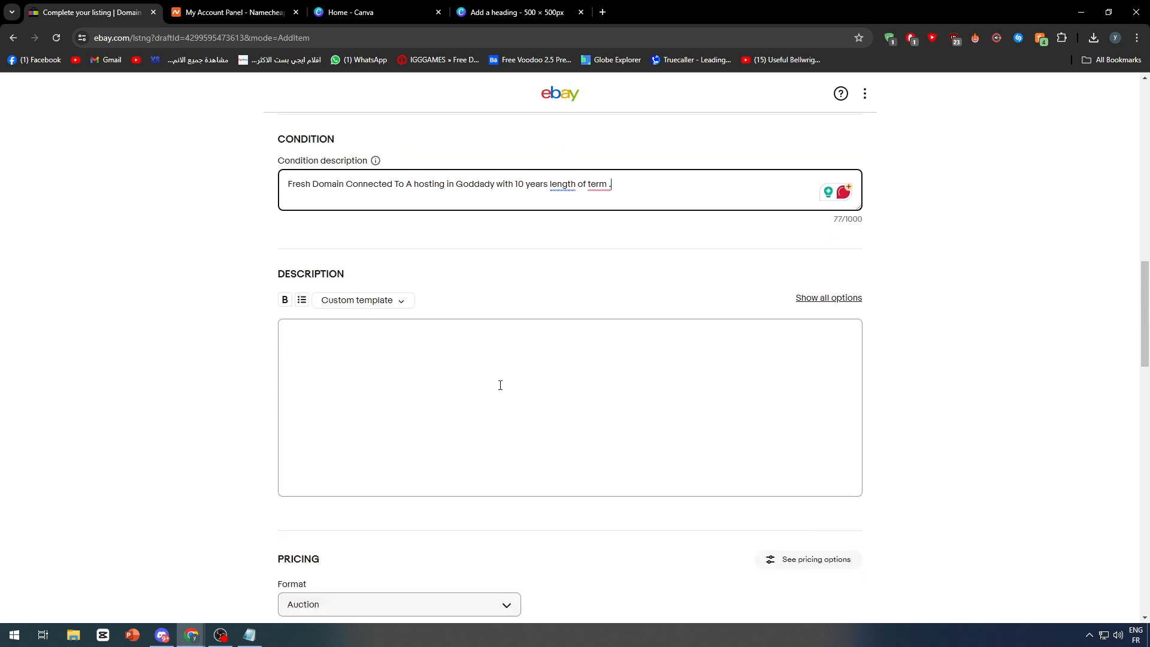
{"action": "left_click", "coordinate": [457, 385]}
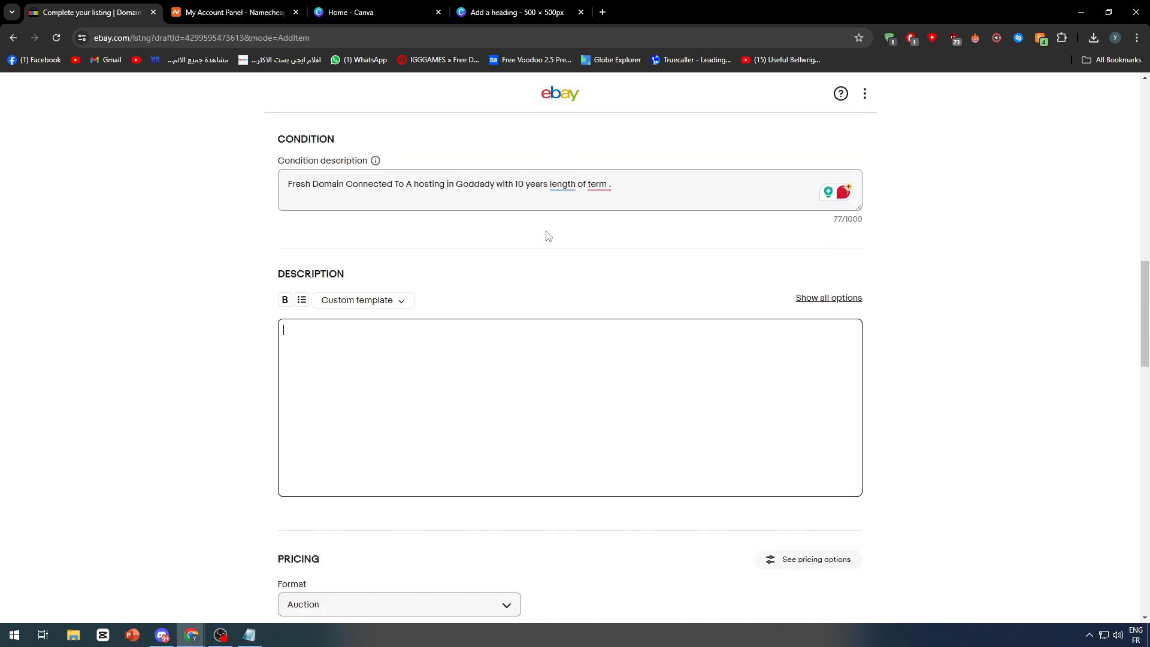
{"action": "left_click", "coordinate": [602, 12]}
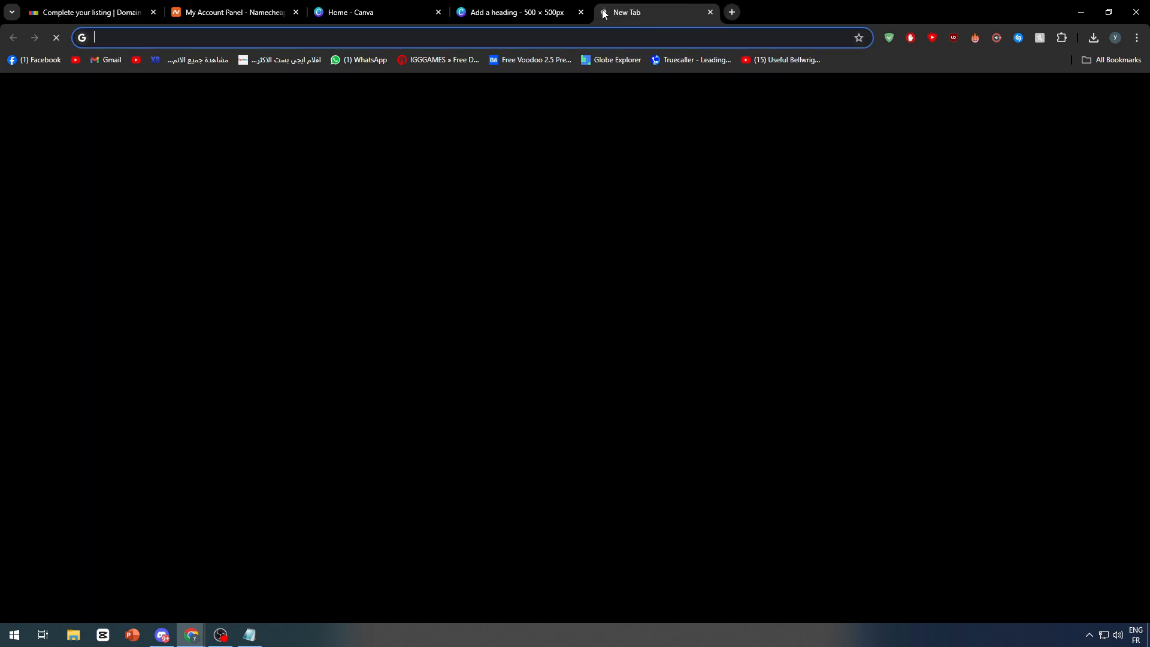
{"action": "type", "text": "flip"}
{"action": "key", "text": "Return"}
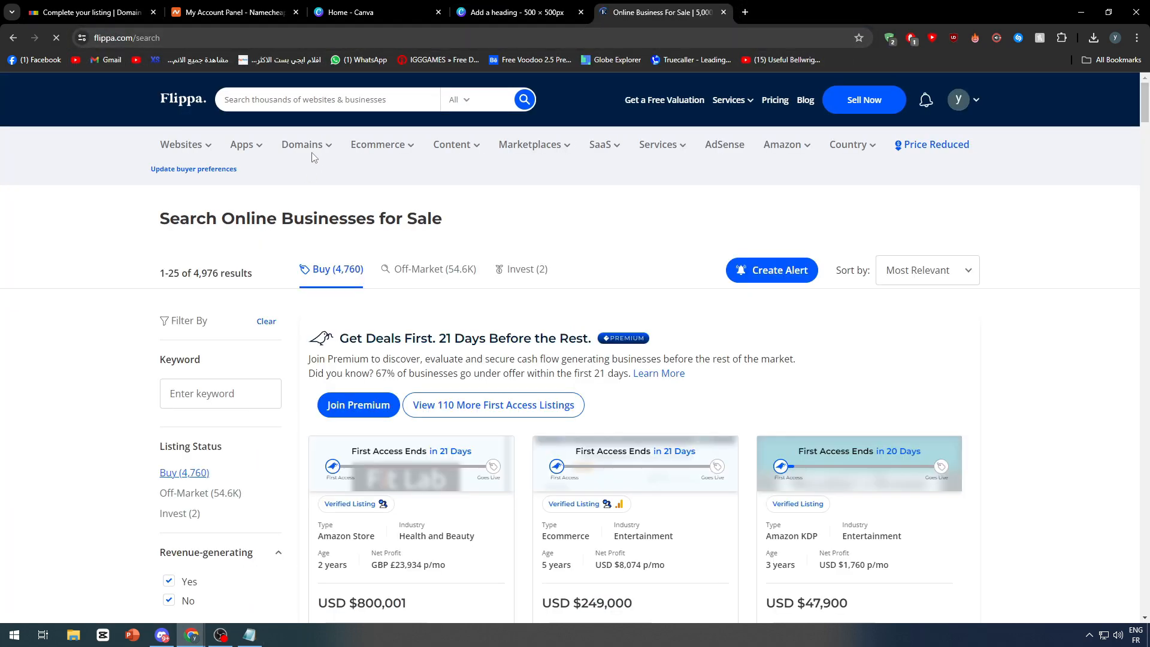
{"action": "left_click", "coordinate": [304, 148]}
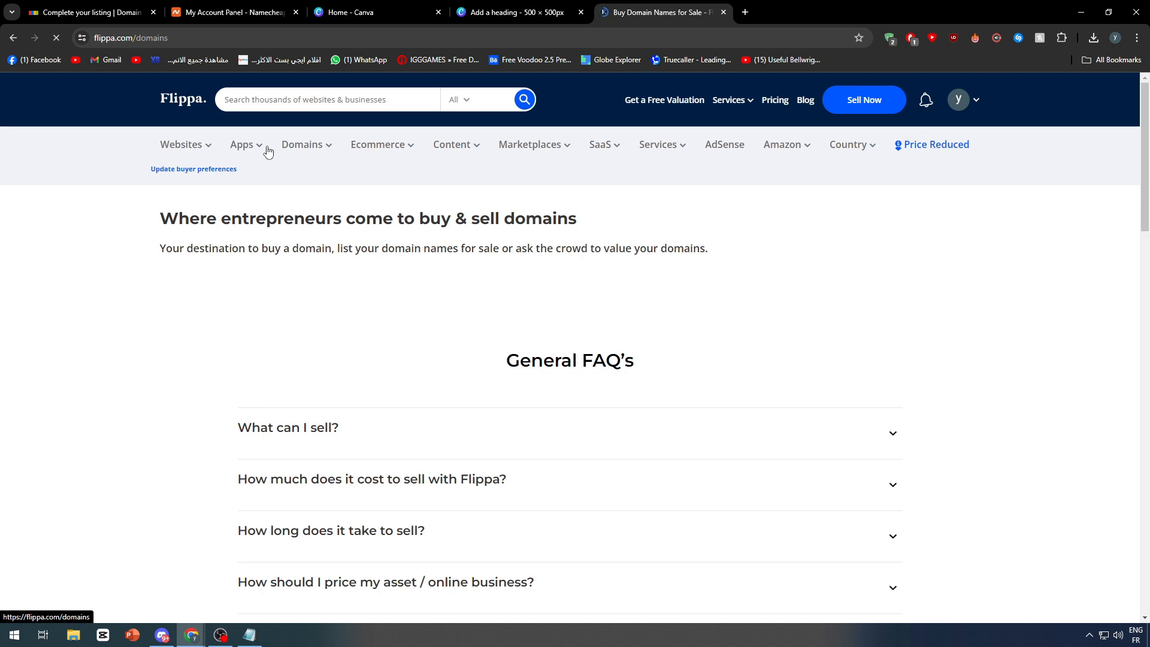
Set the Flippa search category to Domains and open the hobbyforum.com listing to examine its description
{"action": "mouse_move", "coordinate": [313, 148]}
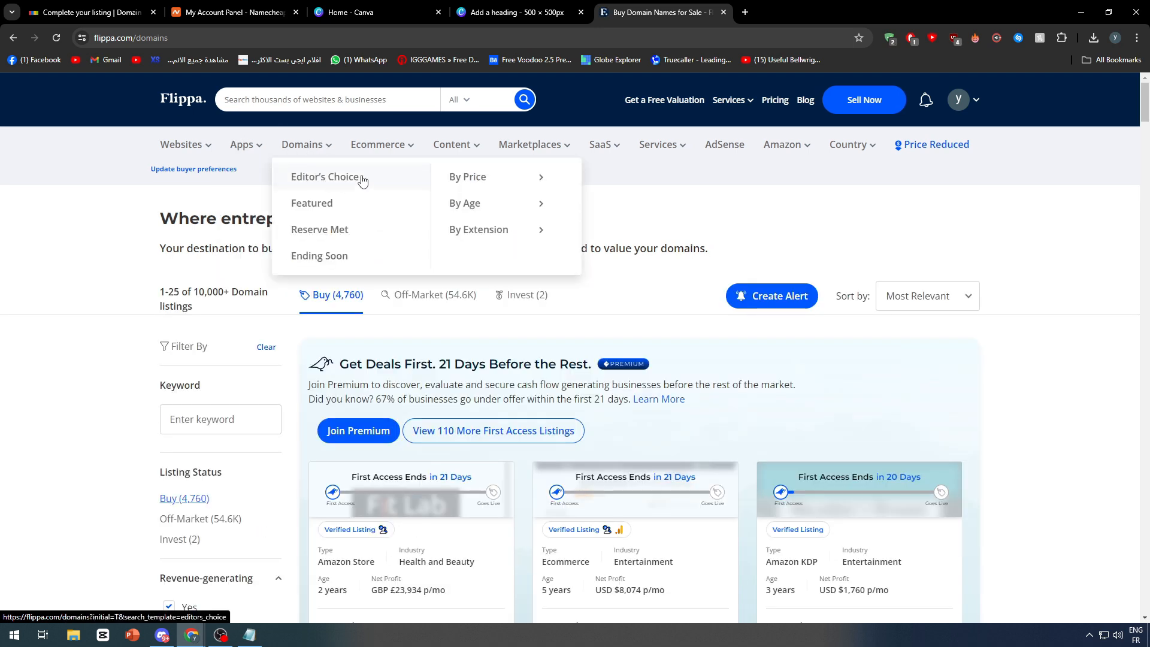
{"action": "left_click", "coordinate": [463, 101]}
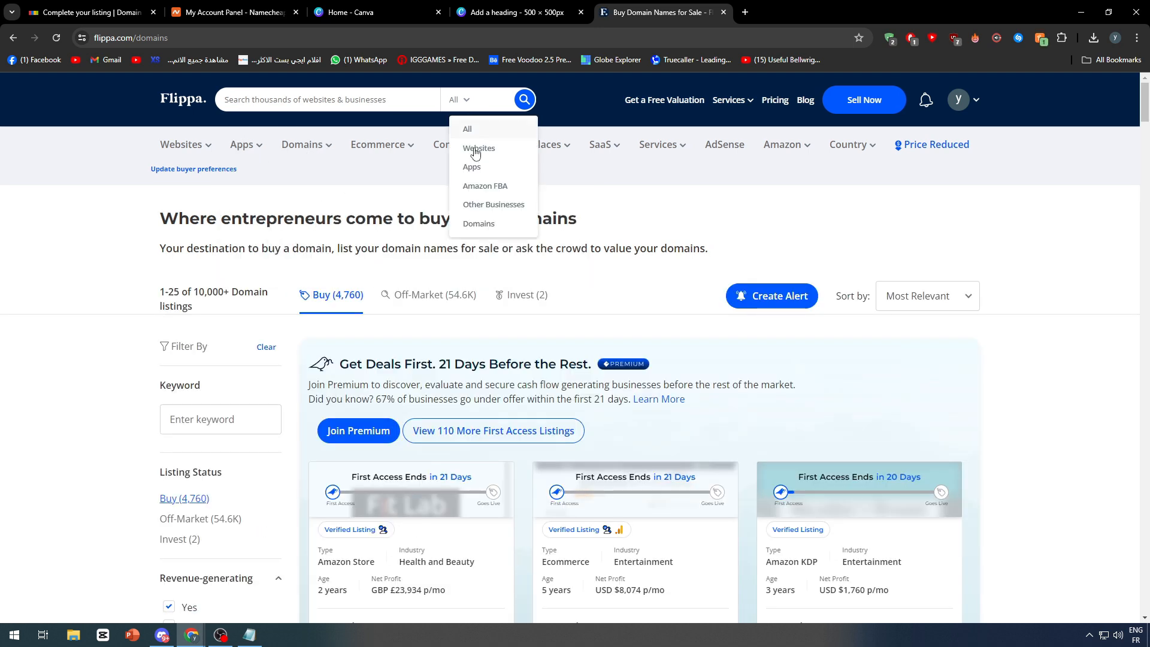
{"action": "left_click", "coordinate": [481, 224]}
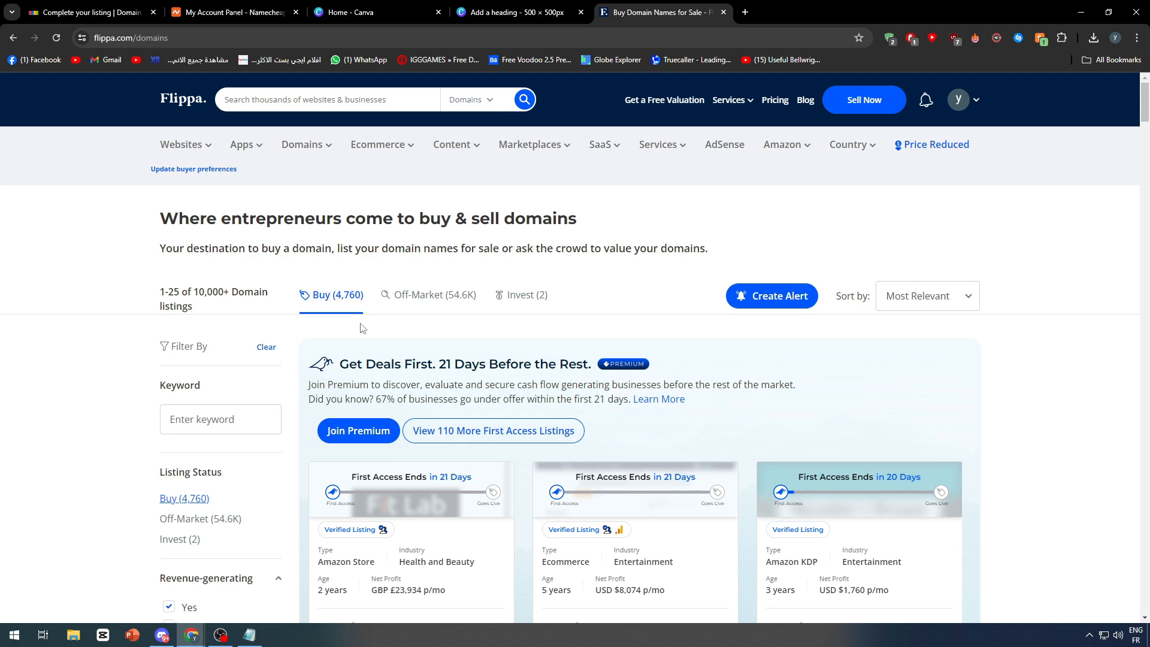
{"action": "scroll", "coordinate": [355, 324], "scroll_direction": "down", "scroll_amount": 5}
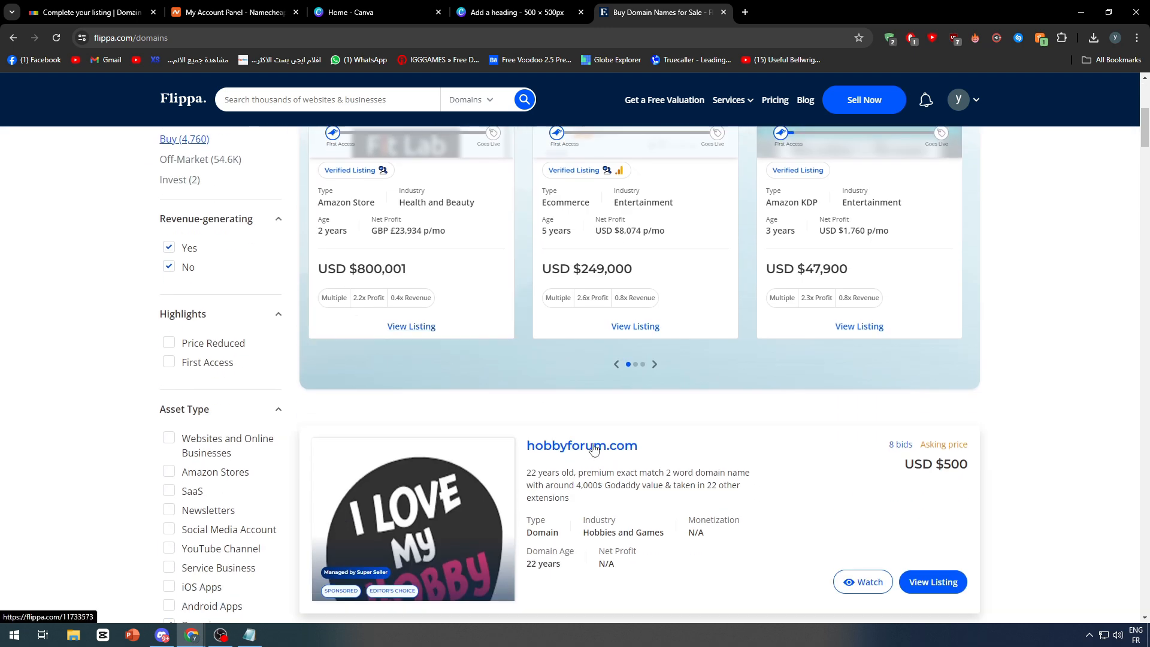
{"action": "left_click", "coordinate": [526, 413]}
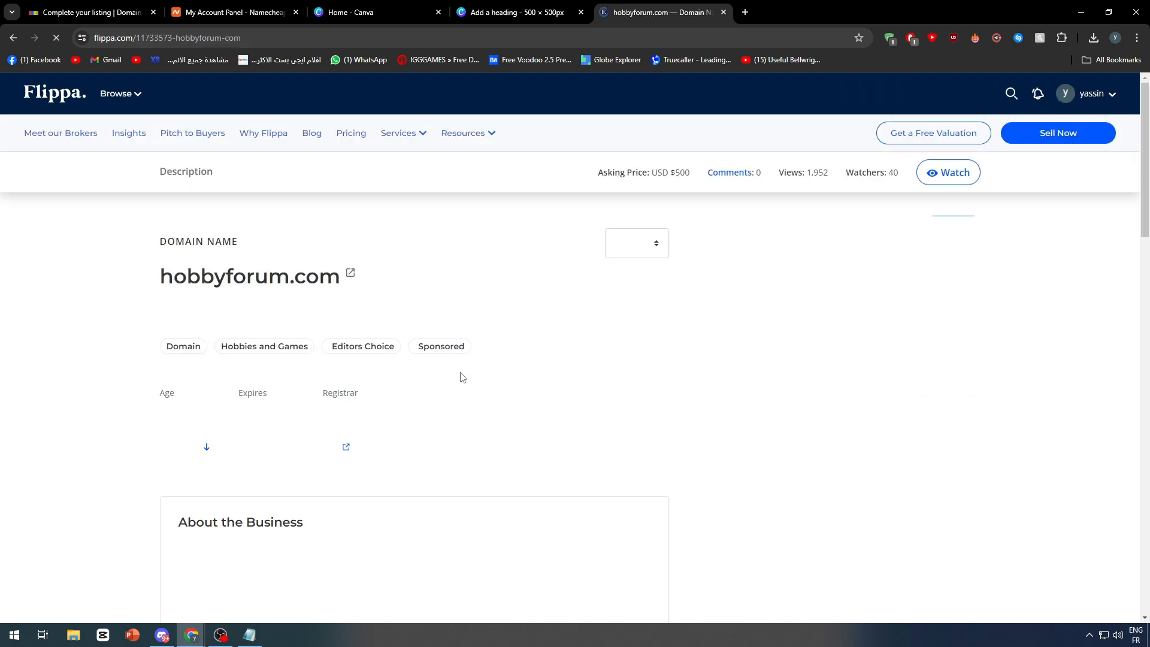
{"action": "scroll", "coordinate": [258, 325], "scroll_direction": "down", "scroll_amount": 3}
Copy the About the Business text from the hobbyforum.com listing and paste it into the eBay listing's description
{"action": "left_click_drag", "start_coordinate": [180, 254], "coordinate": [376, 172]}
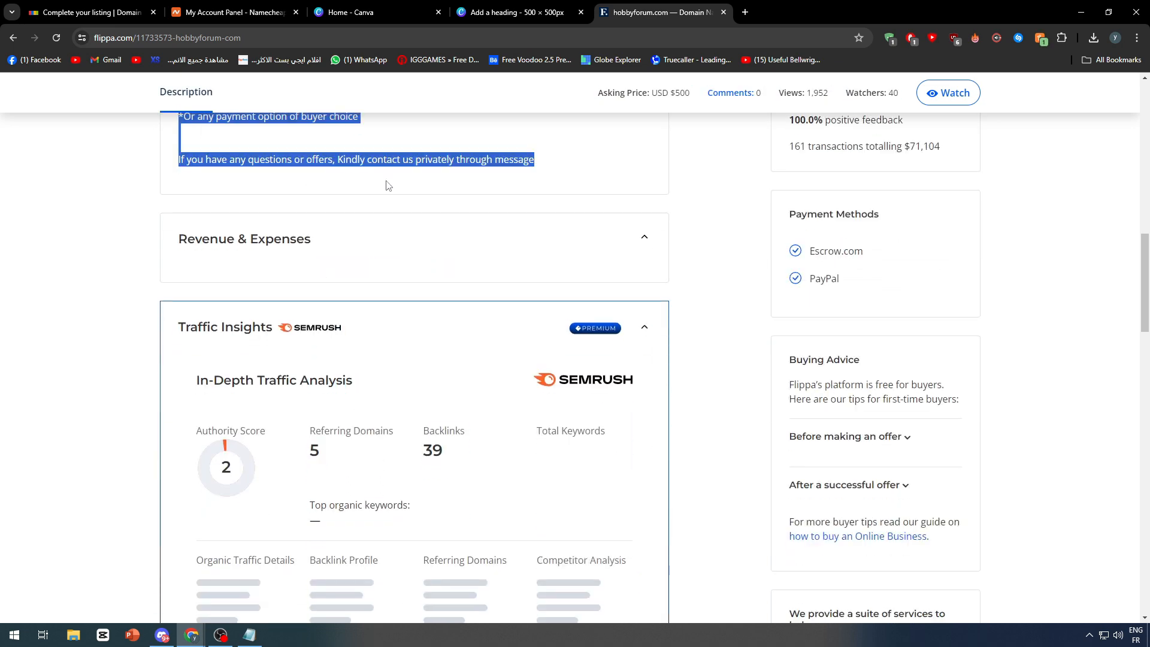
{"action": "left_click", "coordinate": [129, 12]}
{"action": "key", "text": "ctrl+shift+Tab"}
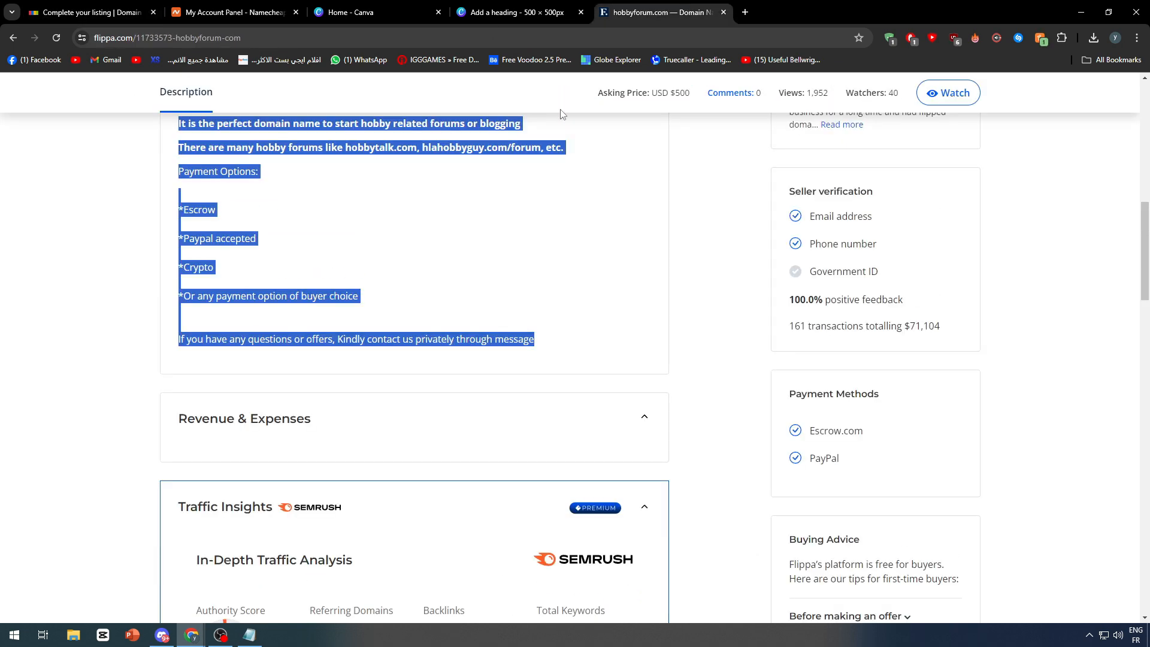
{"action": "key", "text": "ctrl+c"}
{"action": "key", "text": "ctrl+Tab"}
{"action": "key", "text": "ctrl+v"}
Look through the pasted HobbyForum.com text and clear the description completely, including the leftover empty frames
{"action": "scroll", "coordinate": [452, 466], "scroll_direction": "up", "scroll_amount": 15}
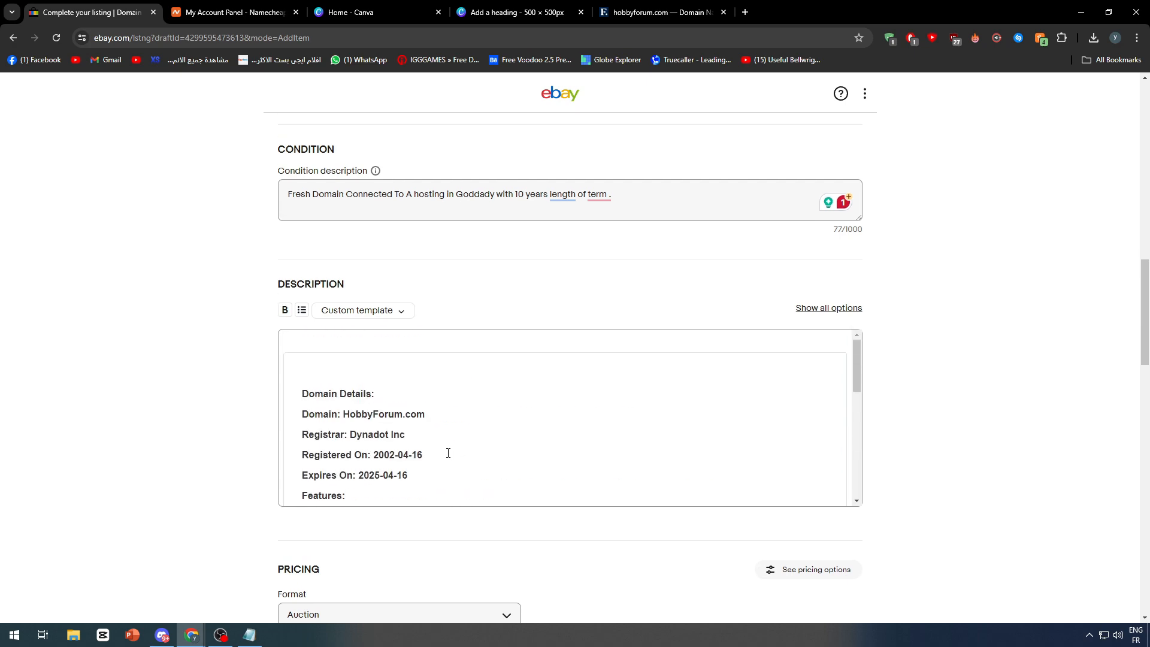
{"action": "scroll", "coordinate": [439, 450], "scroll_direction": "down", "scroll_amount": 4}
{"action": "left_click_drag", "start_coordinate": [429, 350], "coordinate": [363, 344]}
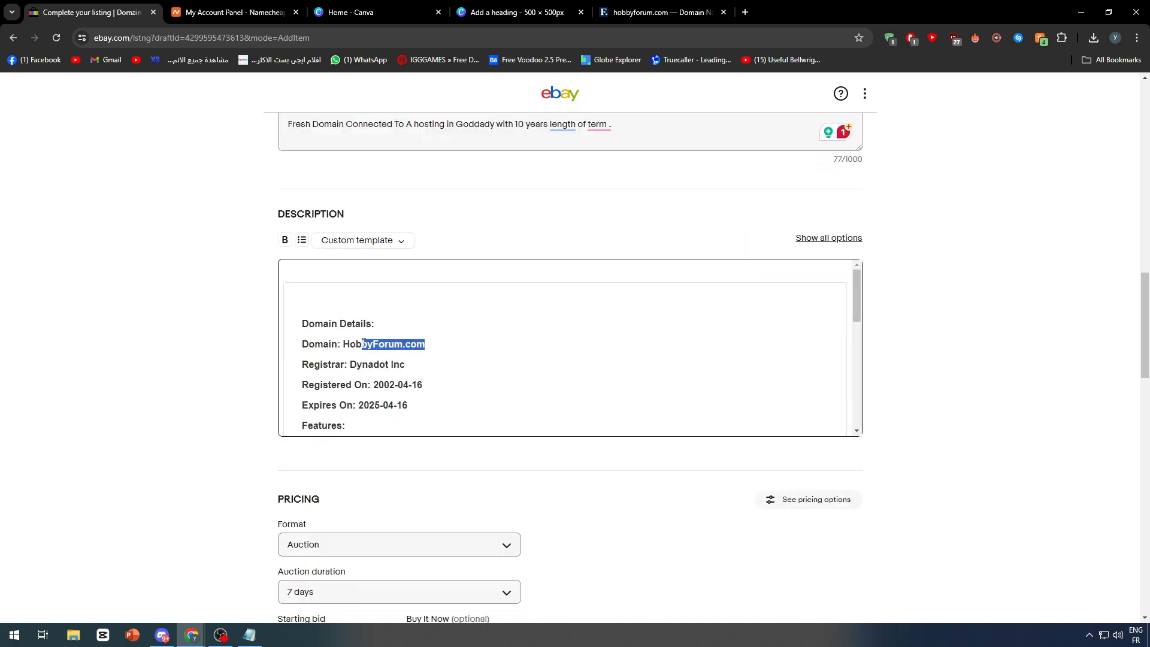
{"action": "scroll", "coordinate": [448, 382], "scroll_direction": "down", "scroll_amount": 5}
{"action": "scroll", "coordinate": [443, 380], "scroll_direction": "down", "scroll_amount": 3}
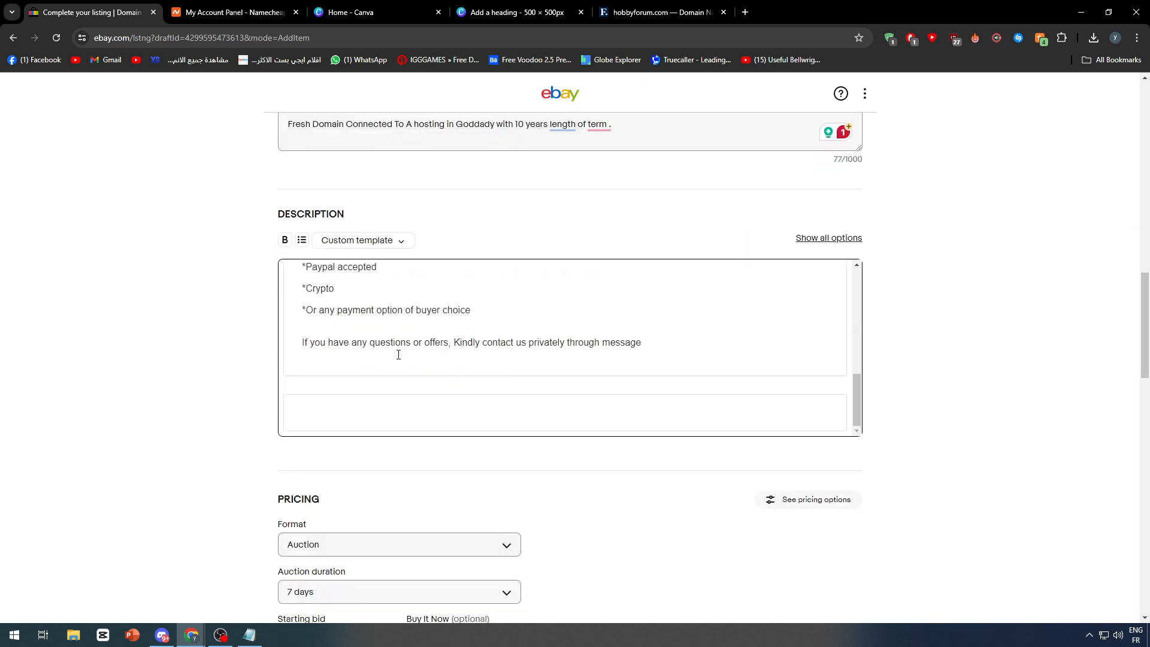
{"action": "left_click", "coordinate": [389, 322]}
{"action": "key", "text": "ctrl+a"}
{"action": "key", "text": "Delete"}
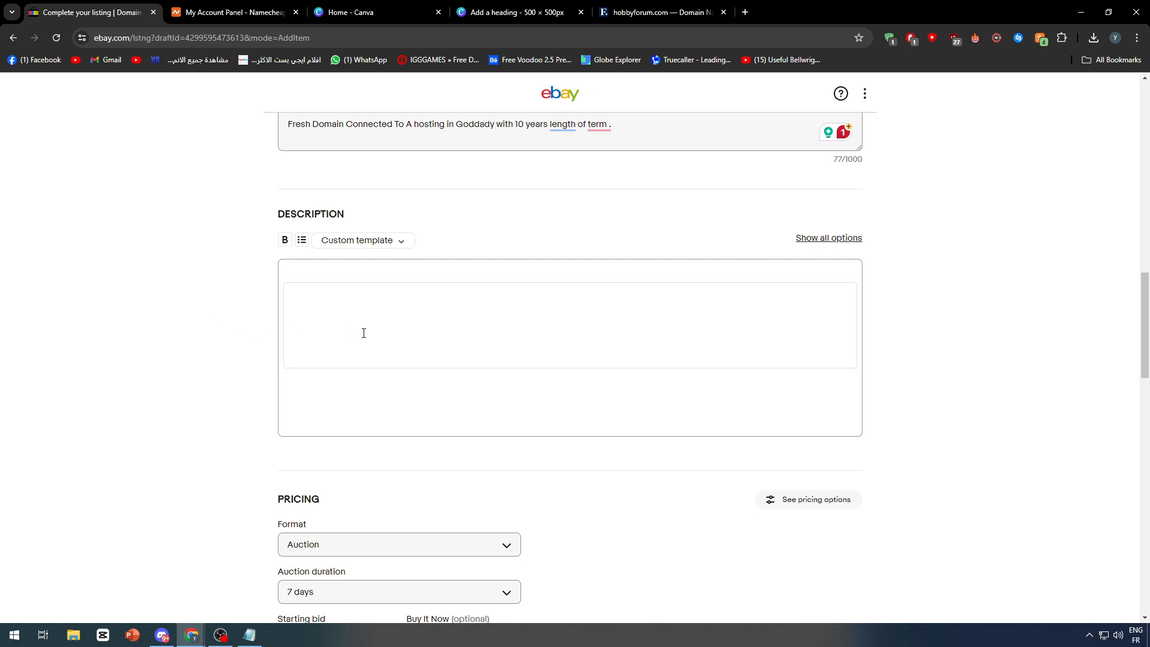
{"action": "left_click", "coordinate": [364, 333]}
{"action": "key", "text": "BackSpace"}
{"action": "key", "text": "BackSpace"}
{"action": "left_click", "coordinate": [143, 289]}
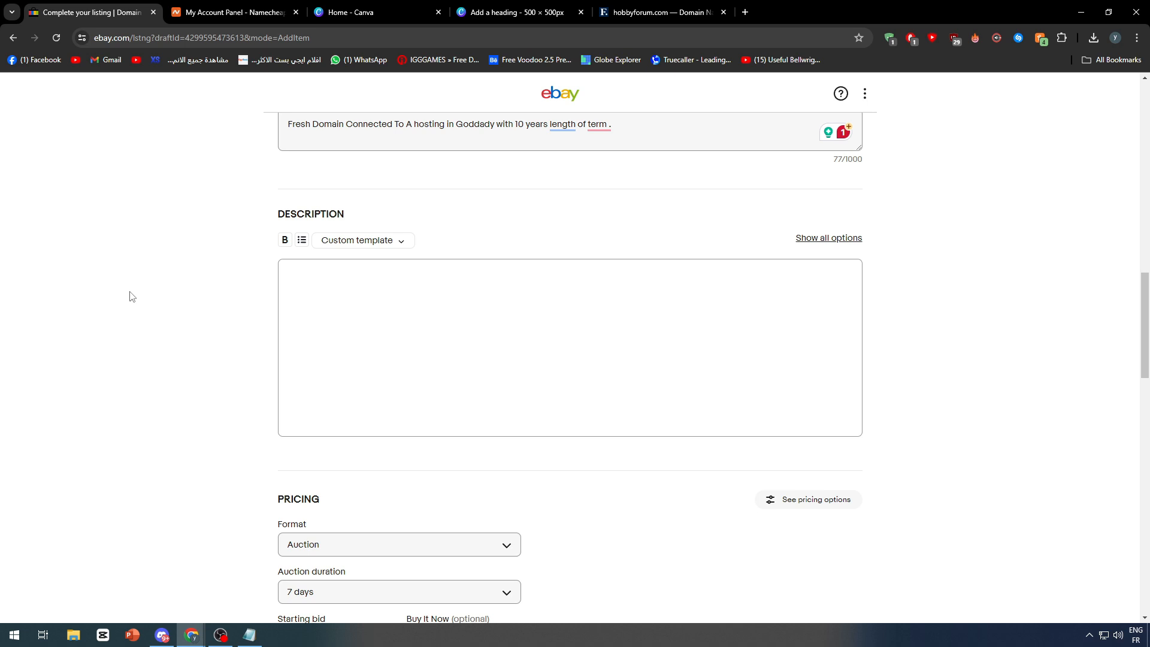
Review the listing's photos, title, item specifics and condition description, then return to the empty description
{"action": "scroll", "coordinate": [370, 232], "scroll_direction": "up", "scroll_amount": 7}
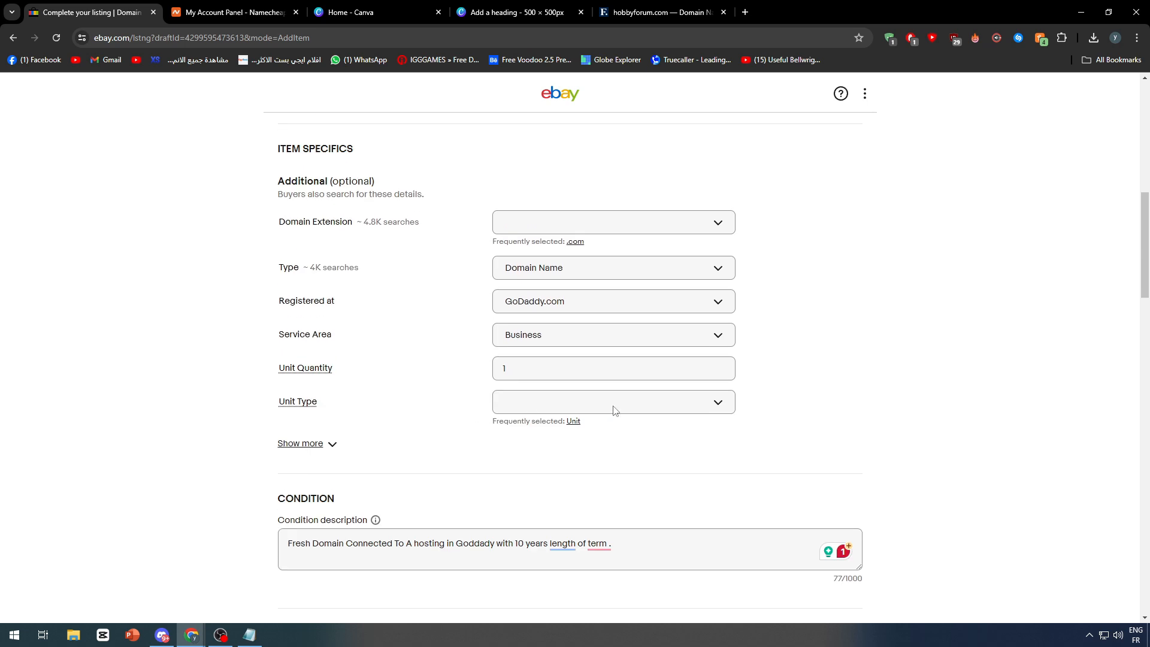
{"action": "scroll", "coordinate": [557, 372], "scroll_direction": "up", "scroll_amount": 10}
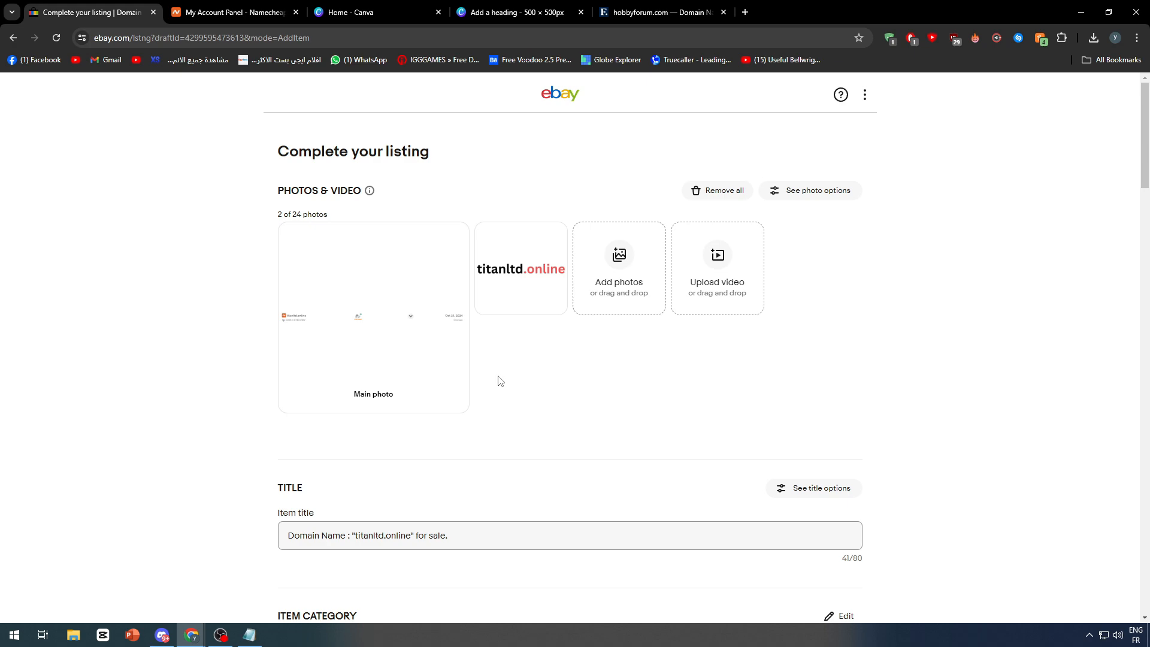
{"action": "scroll", "coordinate": [503, 389], "scroll_direction": "down", "scroll_amount": 12}
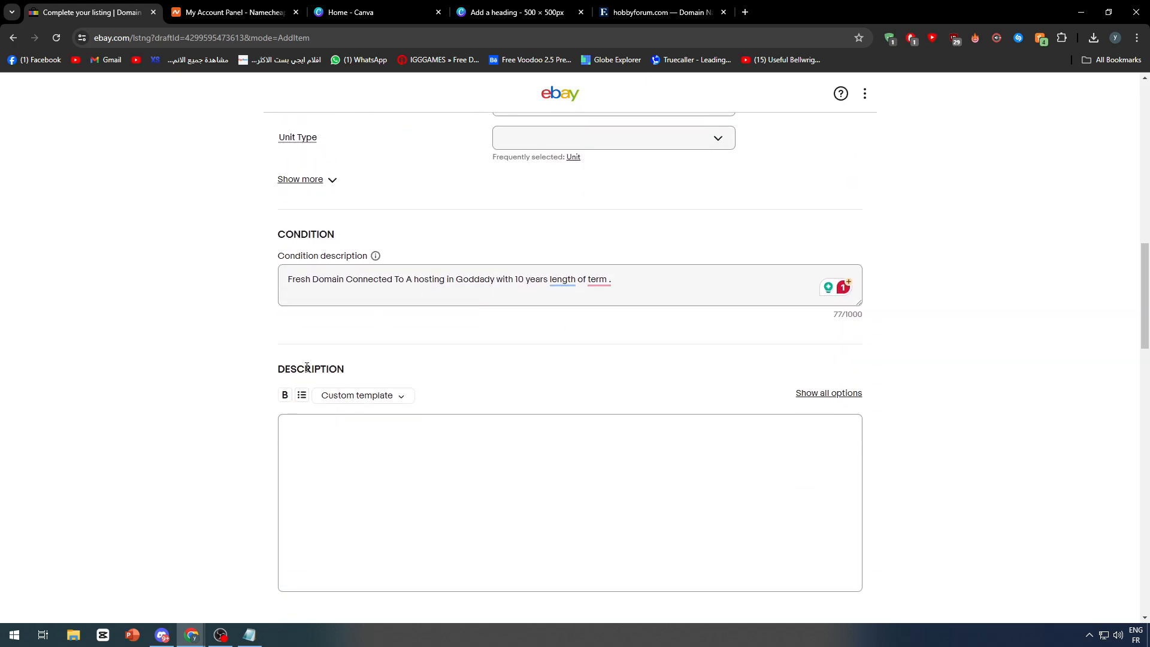
{"action": "scroll", "coordinate": [244, 406], "scroll_direction": "down", "scroll_amount": 1}
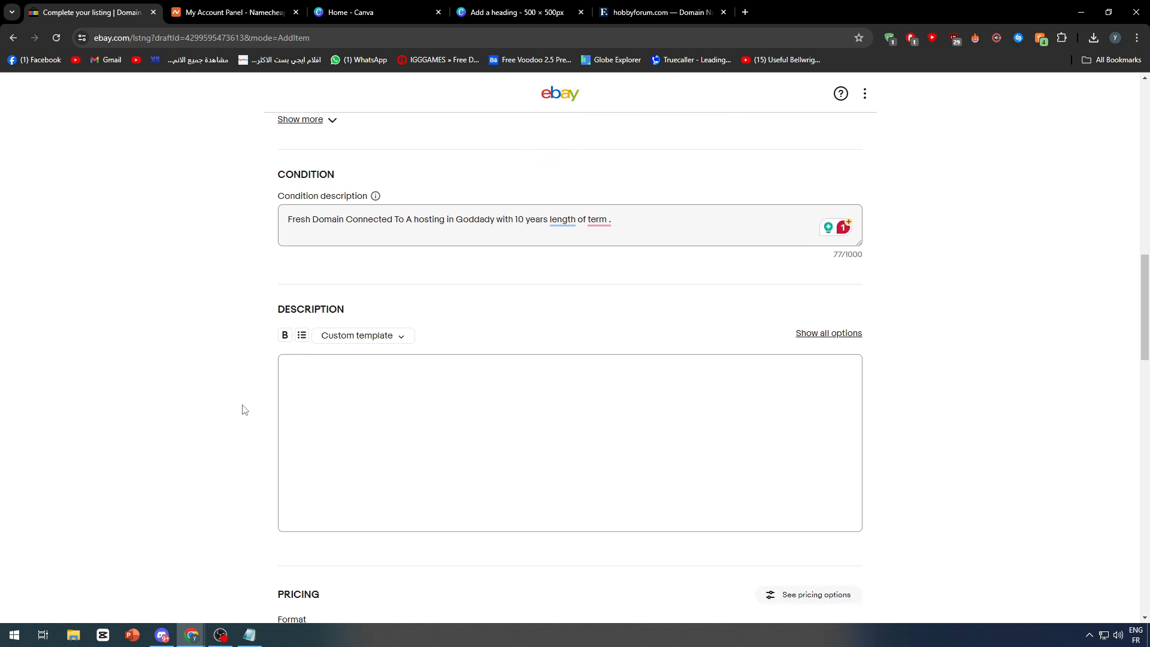
{"action": "left_click", "coordinate": [296, 358]}
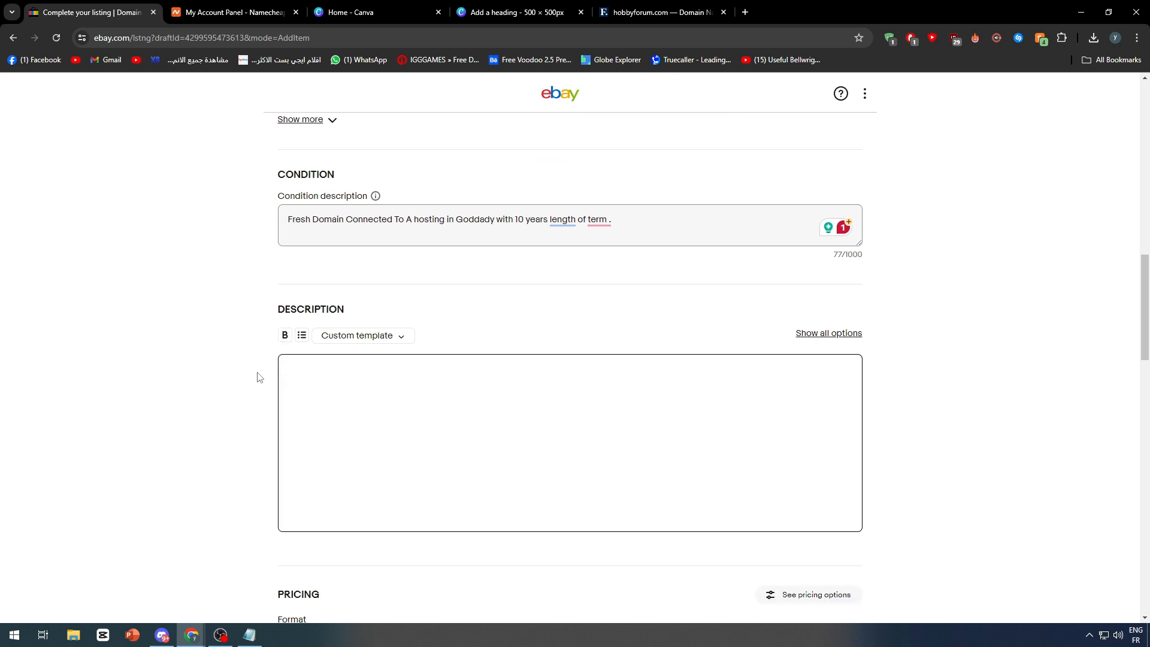
{"action": "scroll", "coordinate": [228, 359], "scroll_direction": "down", "scroll_amount": 2}
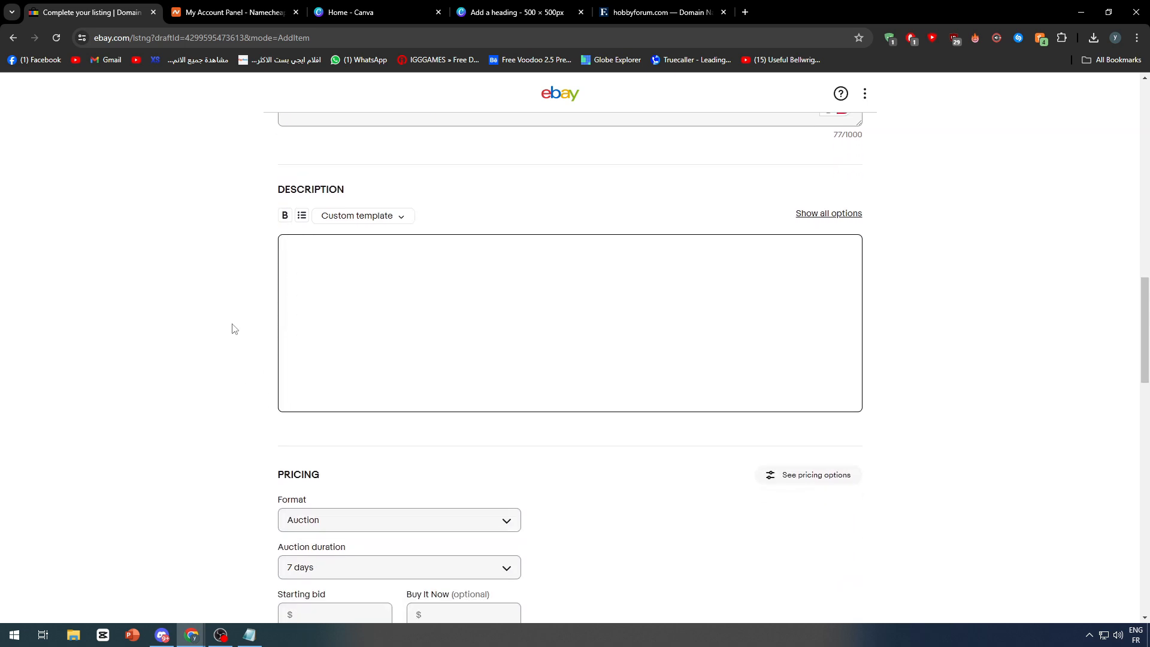
{"action": "left_click", "coordinate": [302, 217]}
{"action": "left_click", "coordinate": [301, 217]}
{"action": "left_click", "coordinate": [322, 221]}
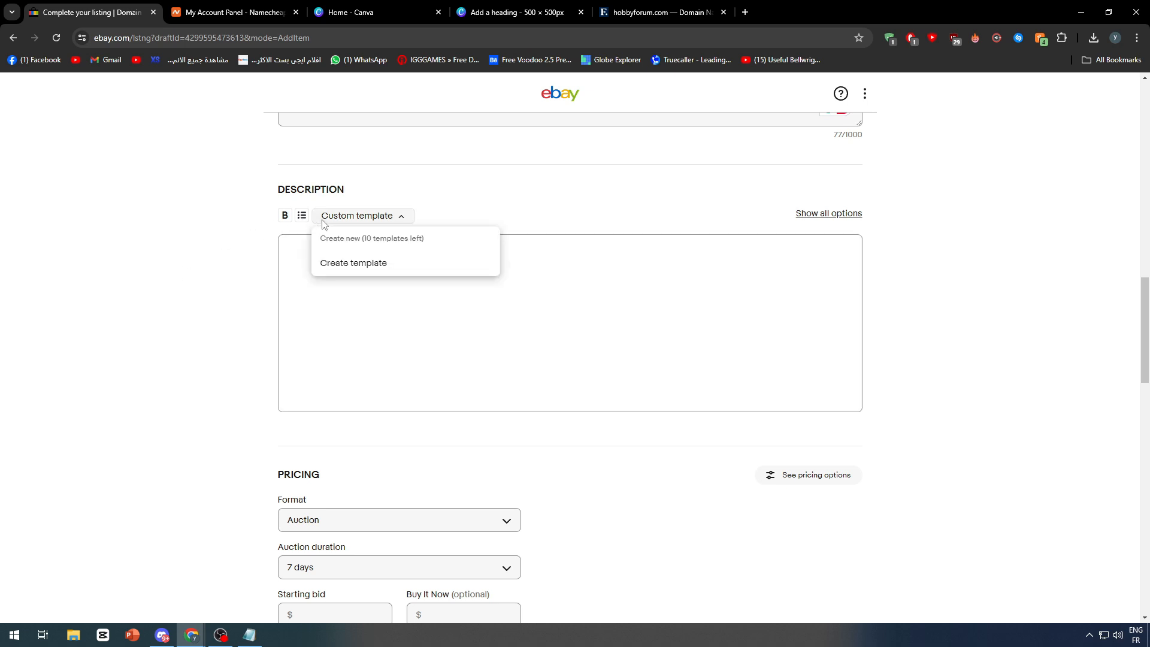
{"action": "left_click", "coordinate": [334, 263]}
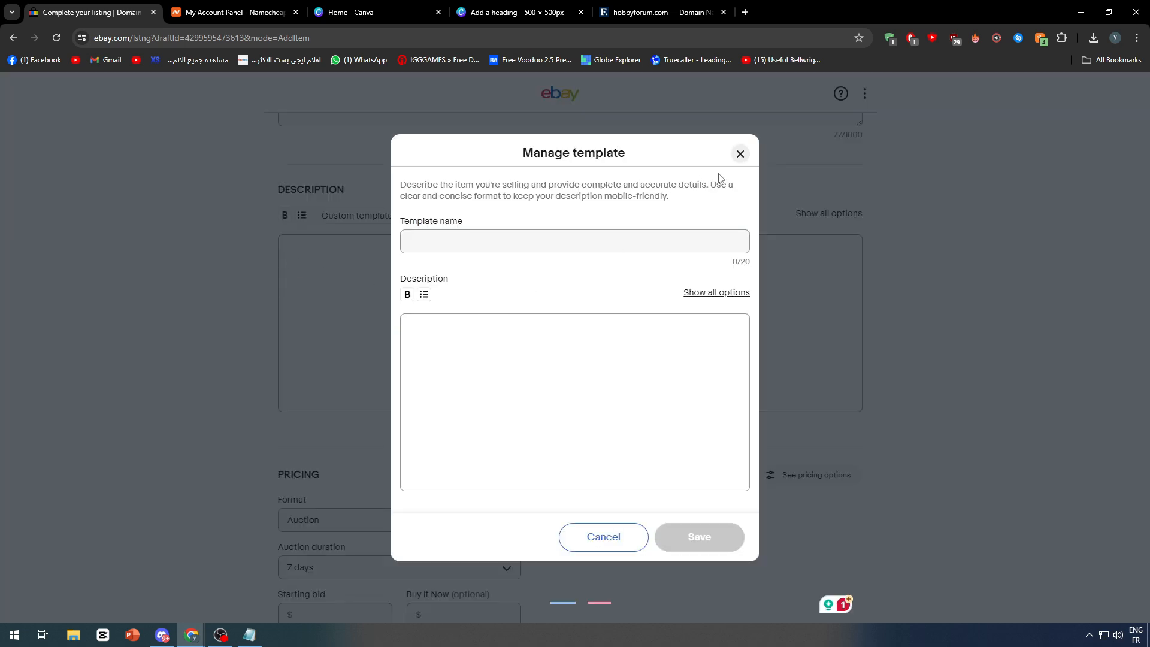
{"action": "left_click", "coordinate": [595, 418]}
{"action": "left_click", "coordinate": [740, 153]}
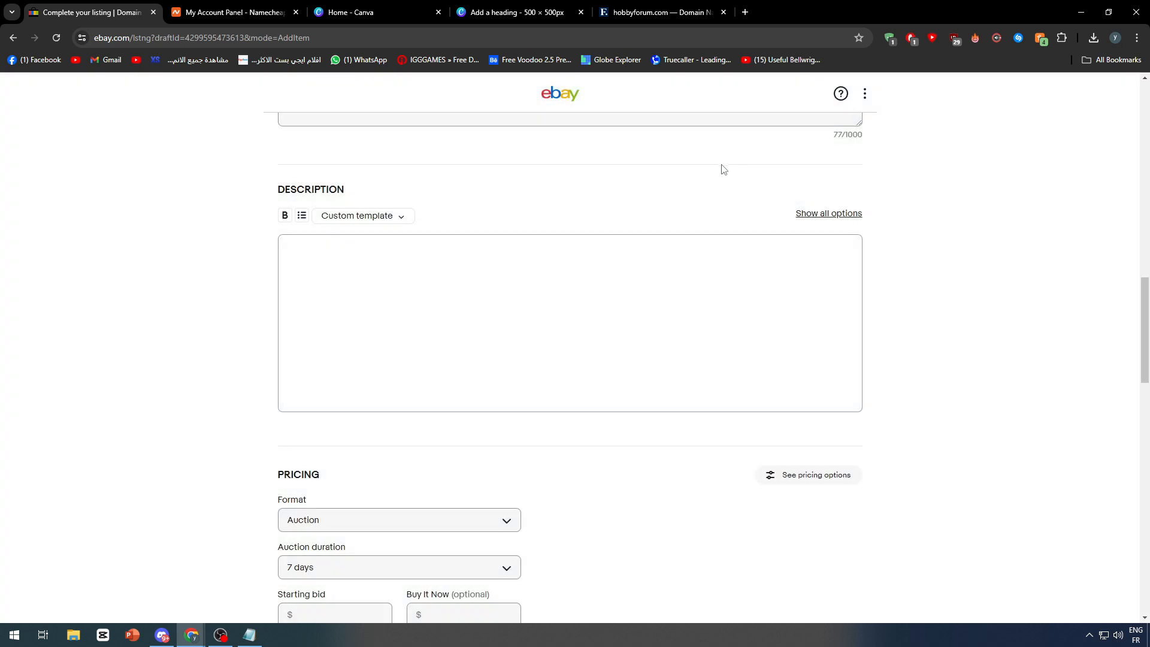
Expand the description editor to its full formatting options and check the colour choices
{"action": "left_click", "coordinate": [806, 216]}
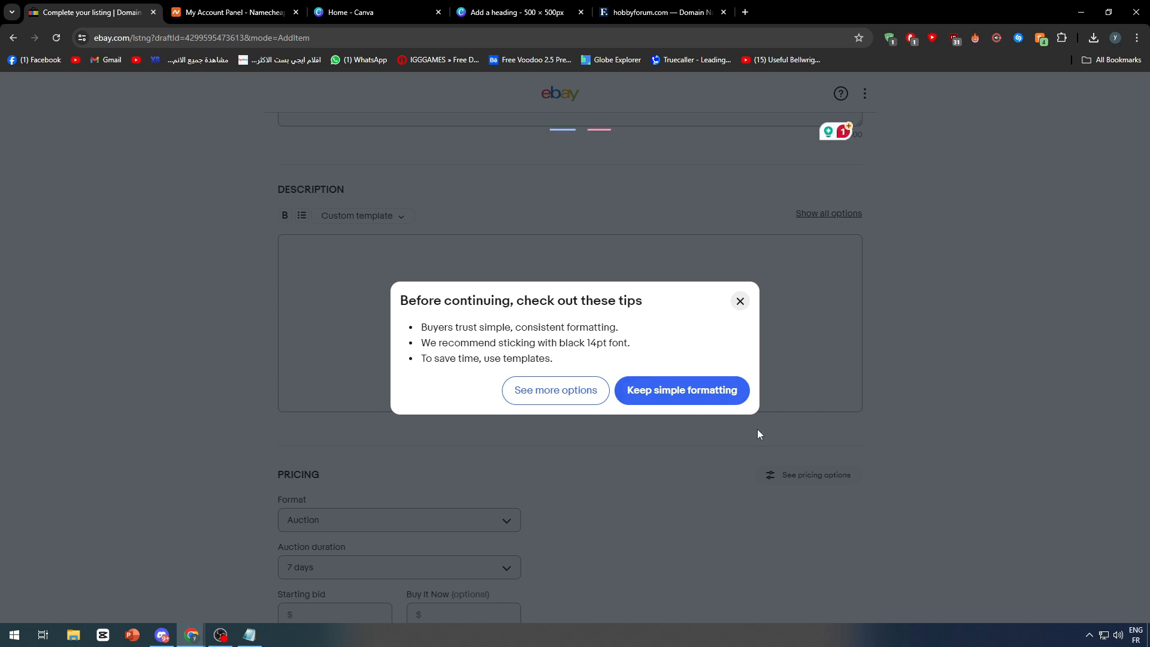
{"action": "left_click", "coordinate": [555, 394]}
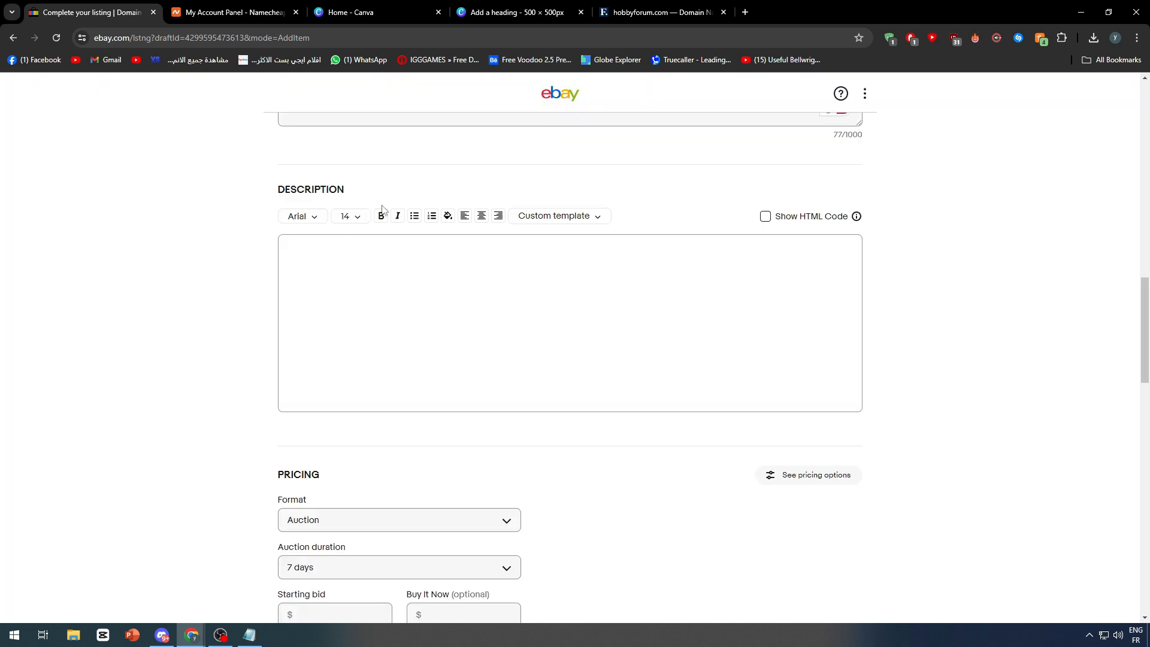
{"action": "left_click", "coordinate": [448, 216]}
{"action": "left_click", "coordinate": [470, 251]}
Set the pricing format to Buy It Now with a price of $100
{"action": "scroll", "coordinate": [426, 319], "scroll_direction": "down", "scroll_amount": 3}
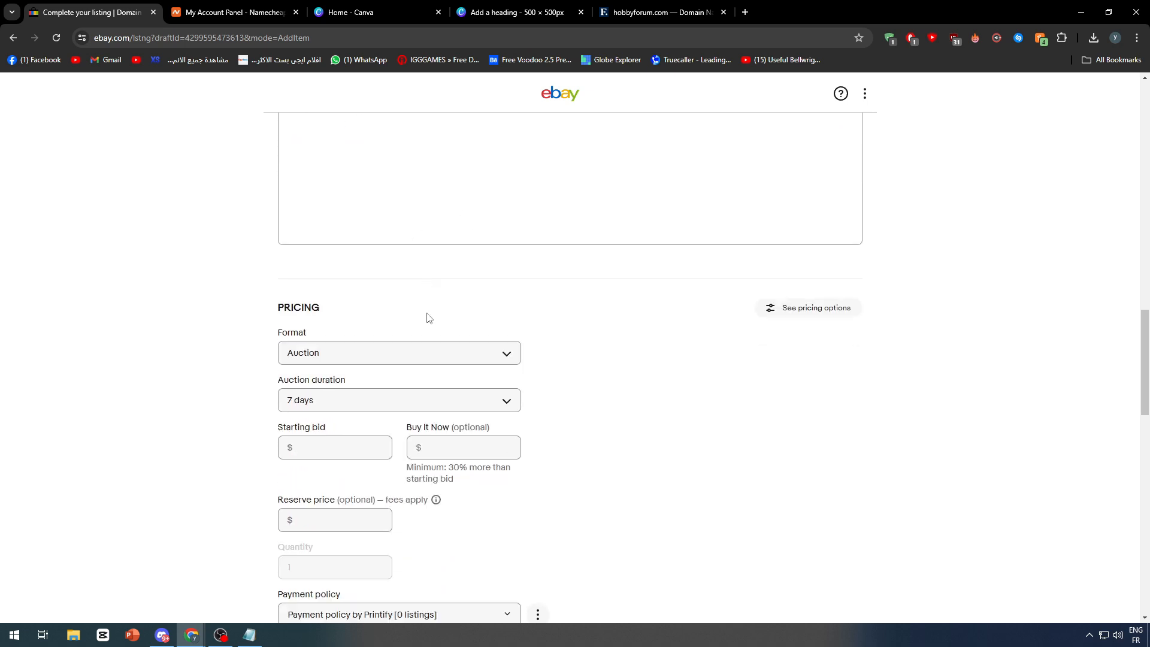
{"action": "scroll", "coordinate": [246, 316], "scroll_direction": "down", "scroll_amount": 2}
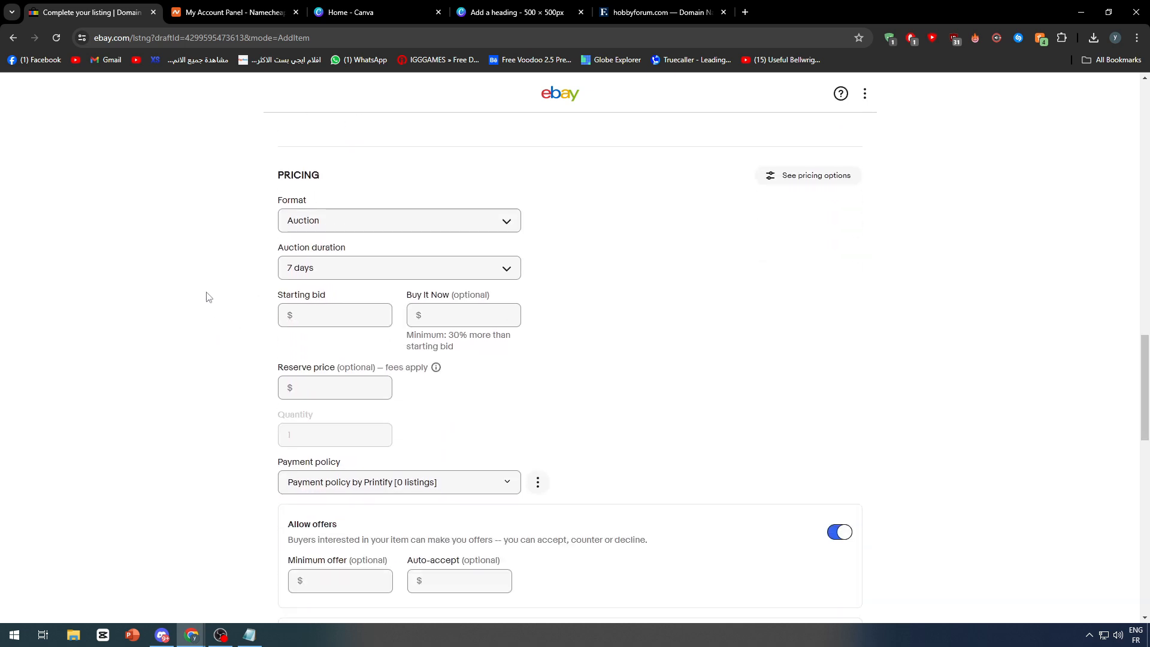
{"action": "left_click", "coordinate": [308, 221]}
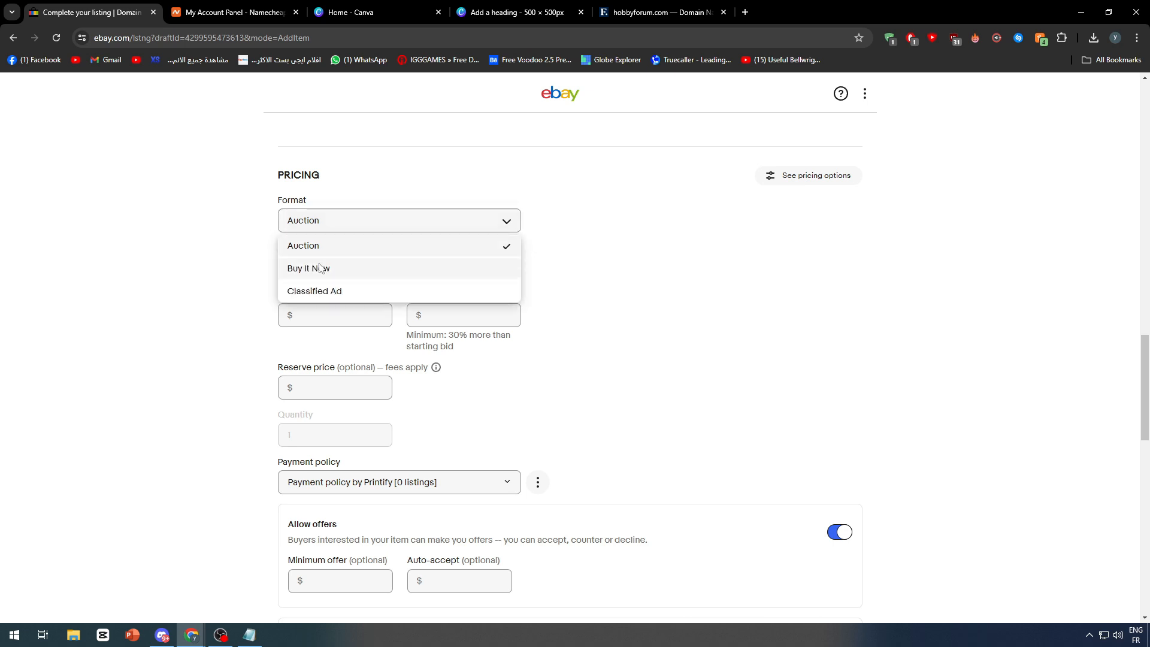
{"action": "left_click", "coordinate": [321, 229]}
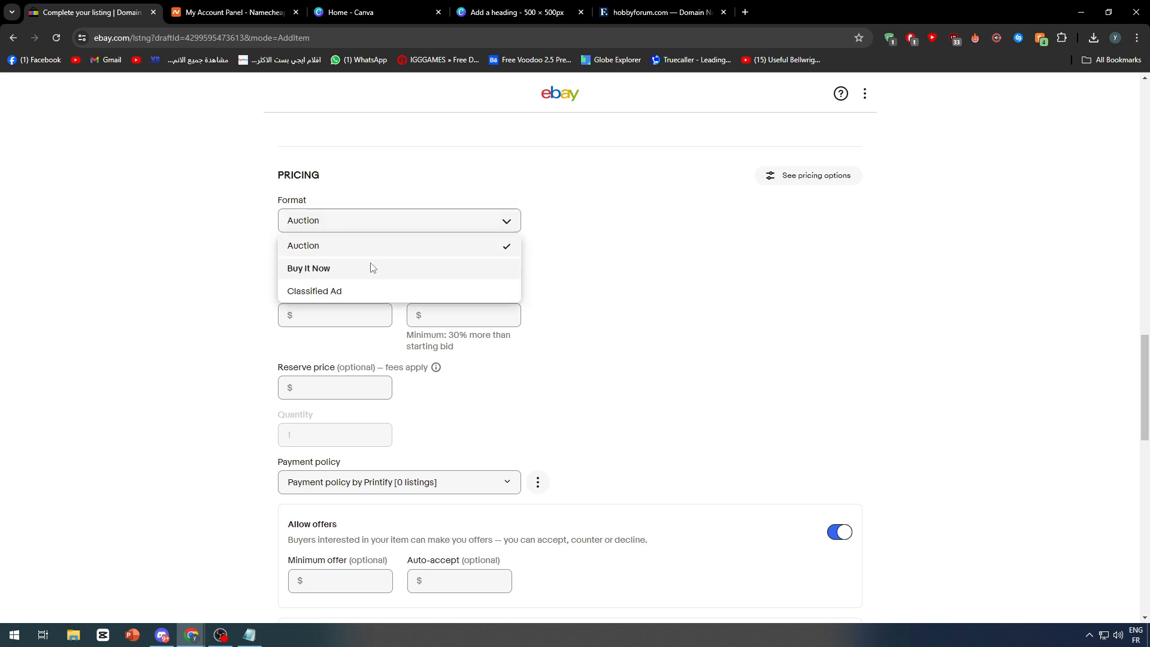
{"action": "left_click", "coordinate": [372, 267]}
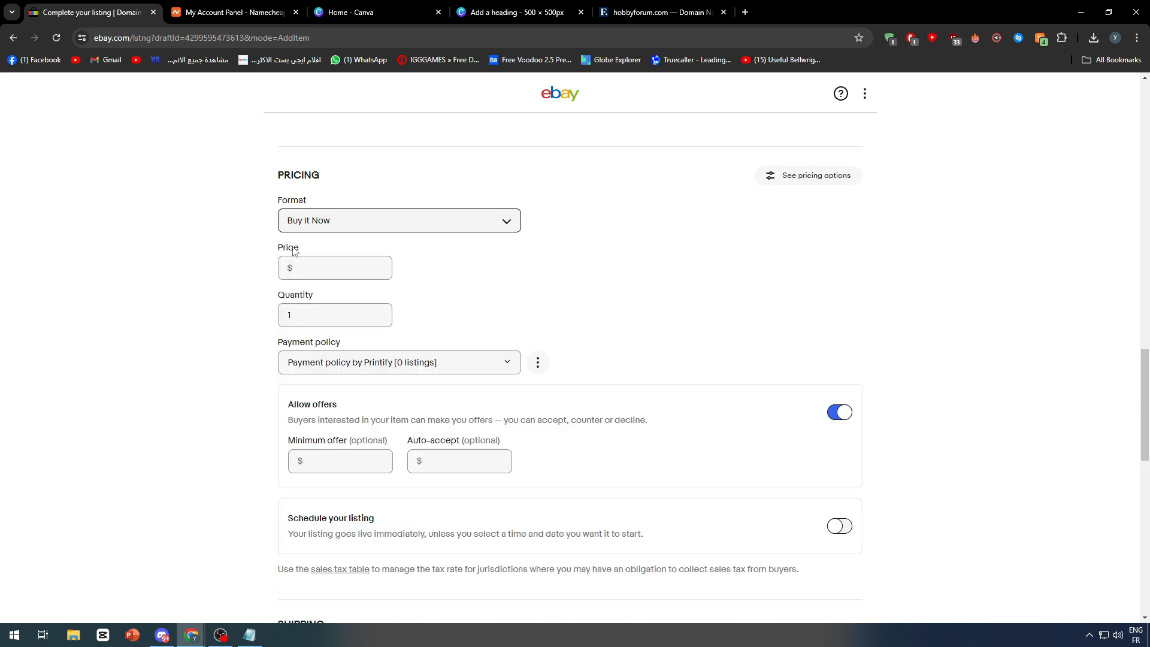
{"action": "left_click", "coordinate": [316, 266]}
{"action": "type", "text": "100"}
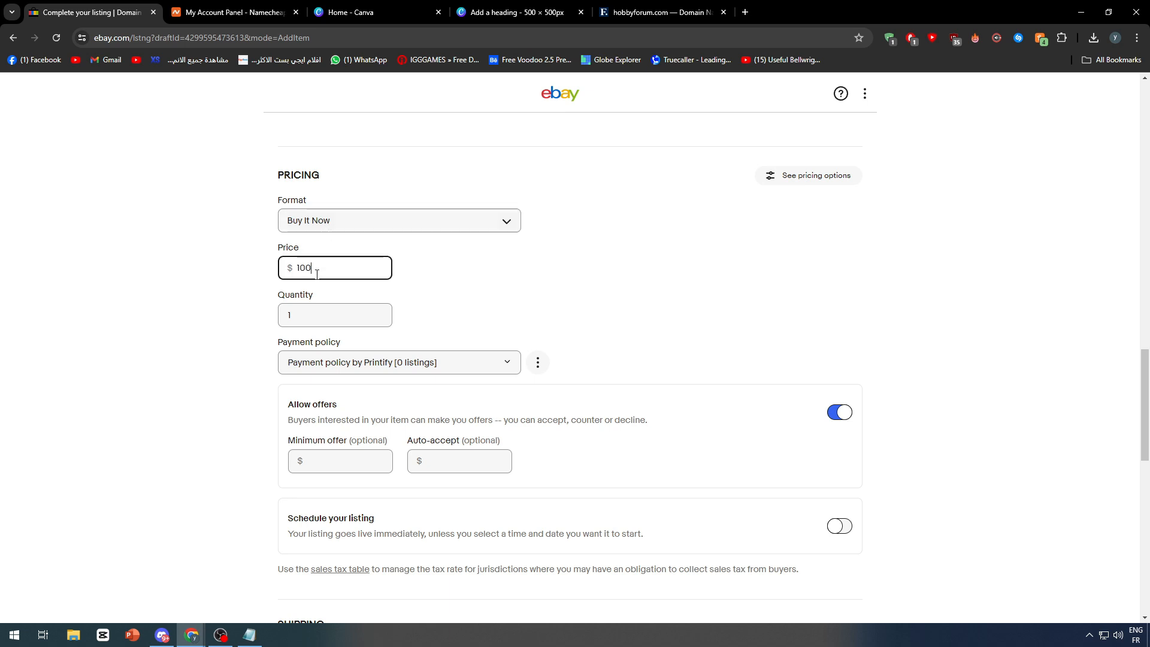
{"action": "left_click", "coordinate": [230, 374]}
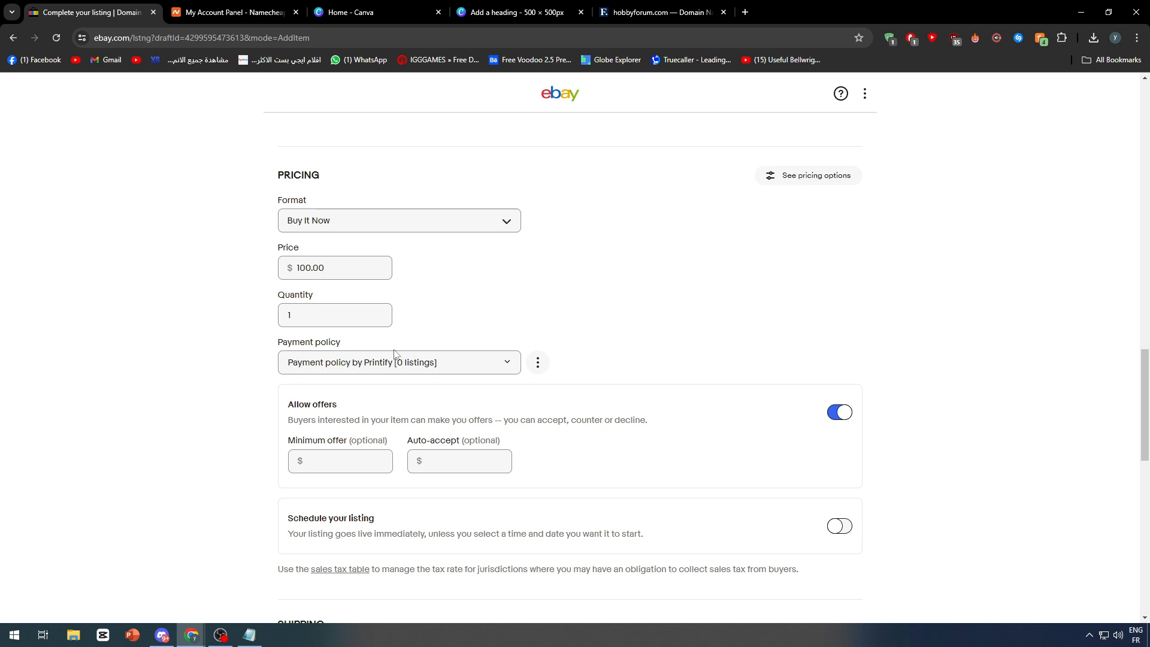
Try to clear the Printify payment policy from the listing's pricing section
{"action": "scroll", "coordinate": [389, 371], "scroll_direction": "down", "scroll_amount": 4}
{"action": "scroll", "coordinate": [424, 380], "scroll_direction": "up", "scroll_amount": 1}
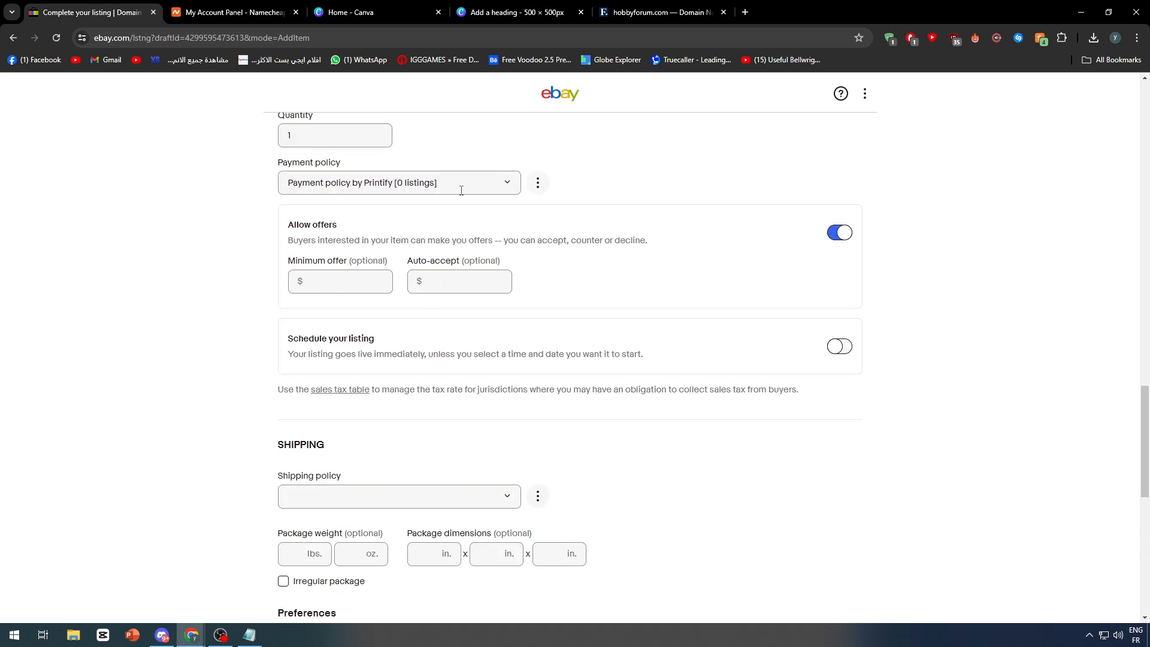
{"action": "left_click", "coordinate": [461, 185]}
{"action": "left_click", "coordinate": [190, 188]}
{"action": "left_click", "coordinate": [404, 186]}
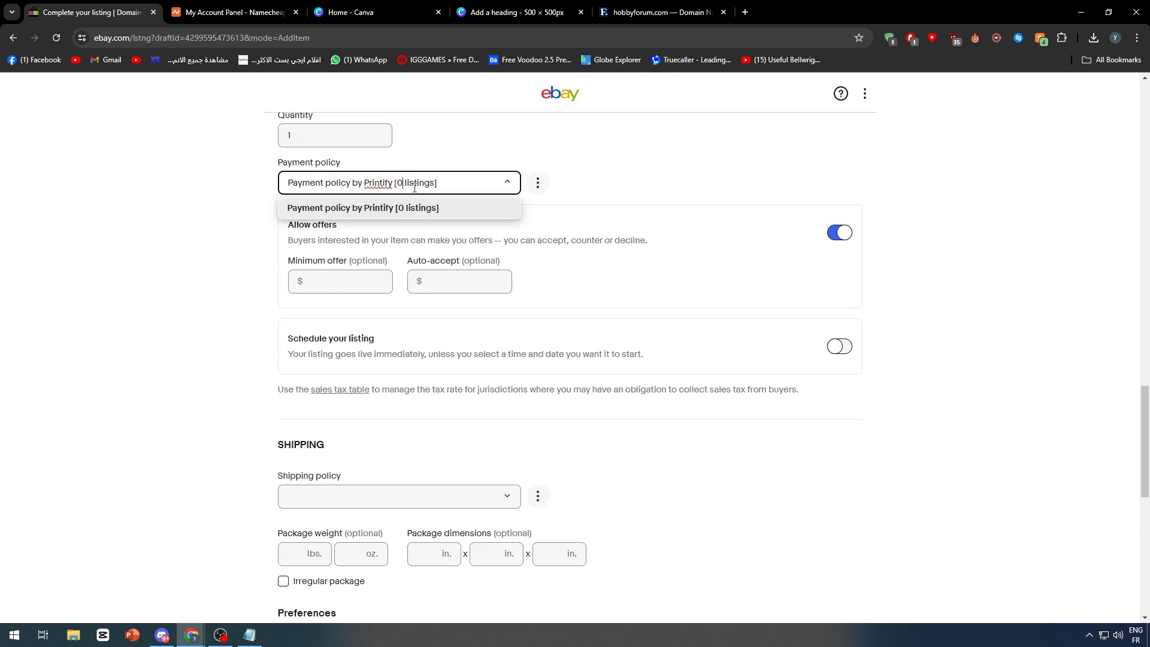
{"action": "key", "text": "BackSpace"}
{"action": "key", "text": "BackSpace"}
{"action": "key", "text": "BackSpace"}
{"action": "left_click_drag", "start_coordinate": [436, 186], "coordinate": [52, 188]}
{"action": "key", "text": "BackSpace"}
{"action": "left_click", "coordinate": [186, 233]}
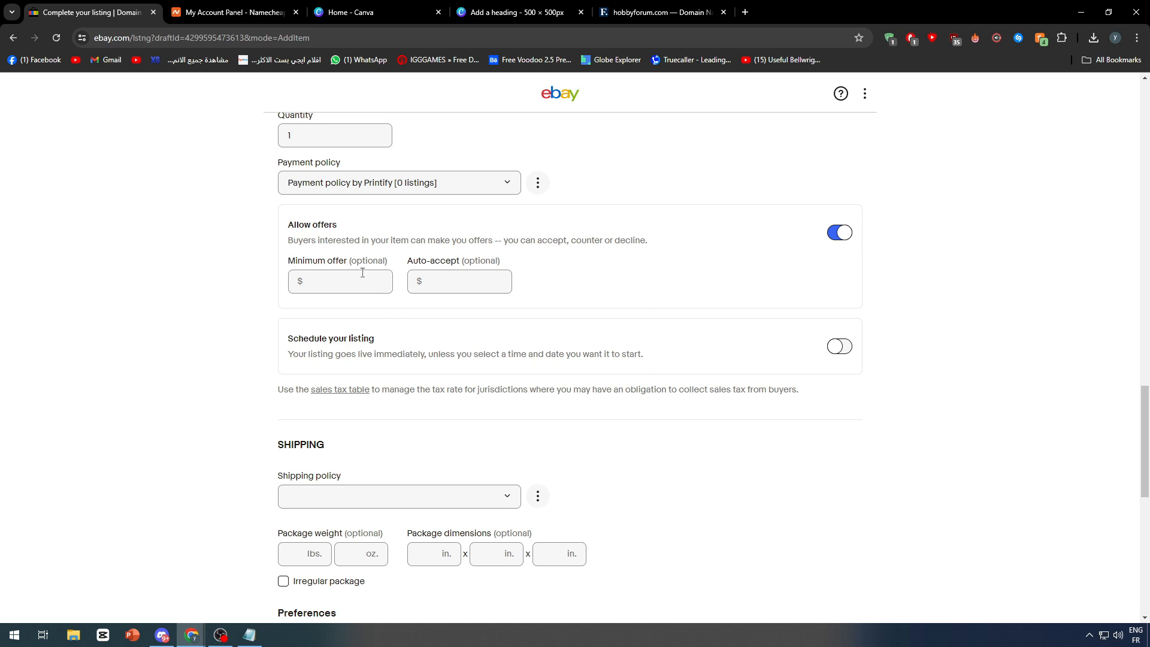
Under Allow offers, set the minimum offer to $80 and the auto-accept amount to $110
{"action": "scroll", "coordinate": [350, 273], "scroll_direction": "up", "scroll_amount": 4}
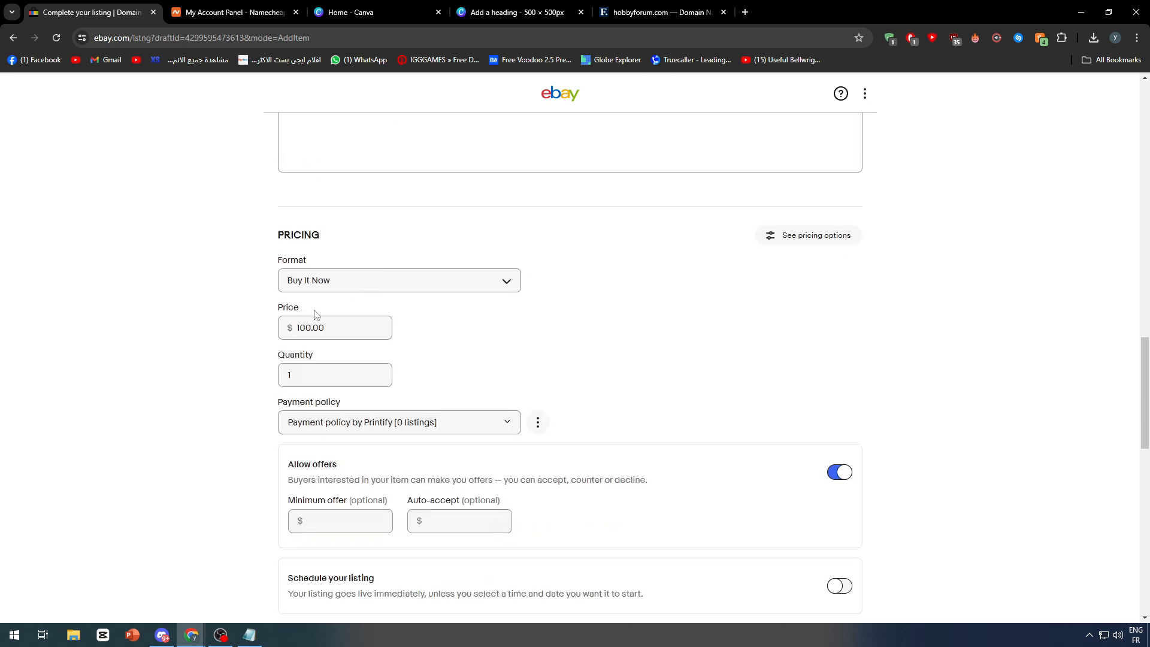
{"action": "left_click", "coordinate": [330, 524]}
{"action": "scroll", "coordinate": [330, 524], "scroll_direction": "down", "scroll_amount": 1}
{"action": "type", "text": "80"}
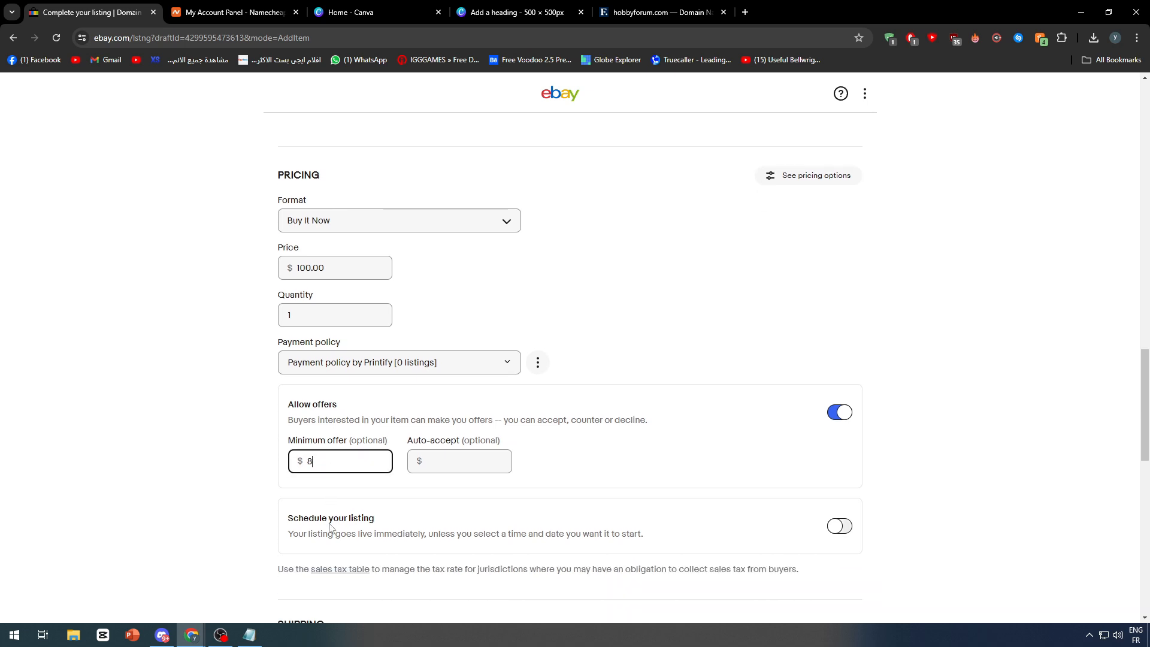
{"action": "left_click", "coordinate": [307, 509]}
{"action": "scroll", "coordinate": [347, 491], "scroll_direction": "down", "scroll_amount": 2}
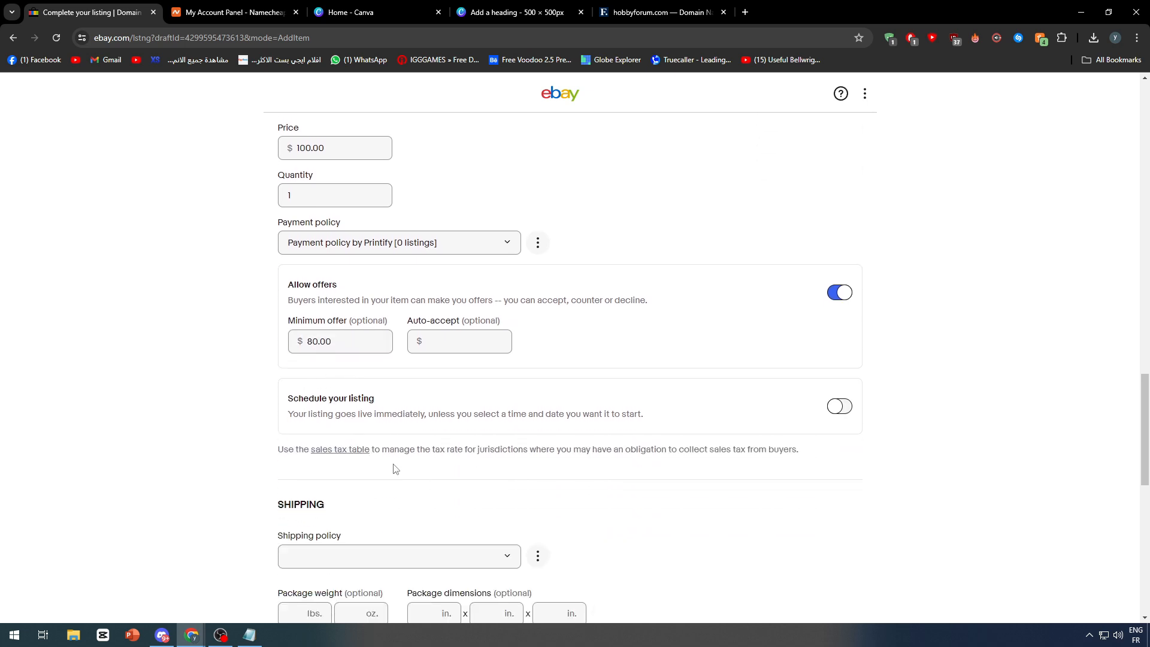
{"action": "left_click", "coordinate": [457, 337]}
{"action": "type", "text": "11"}
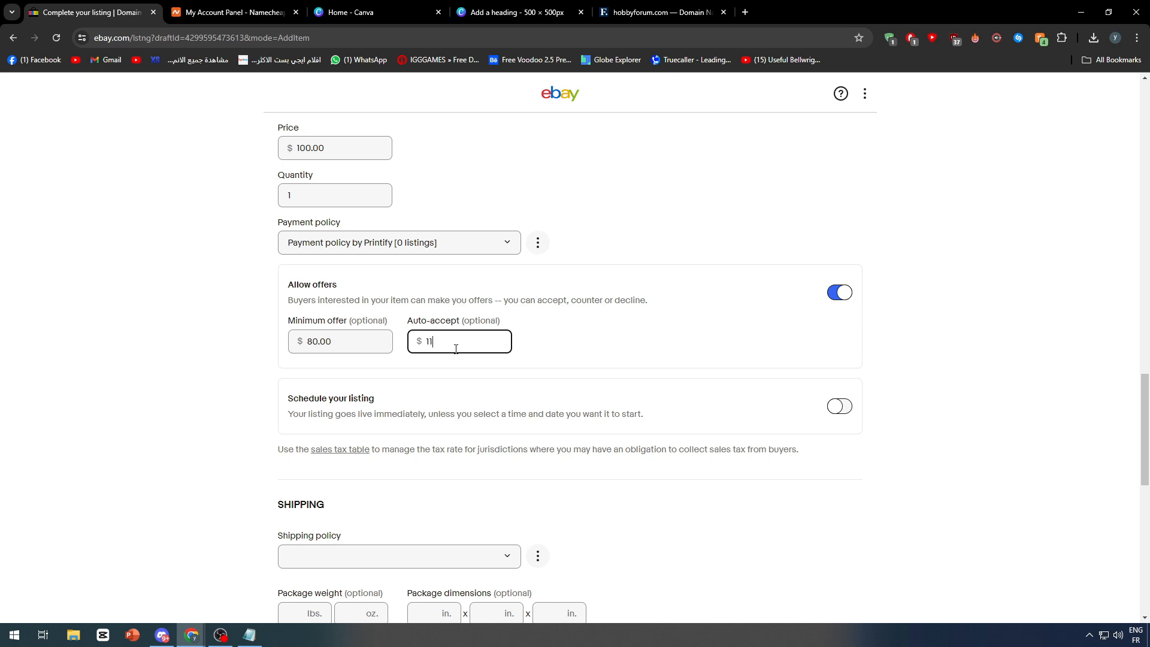
{"action": "type", "text": "0"}
{"action": "left_click", "coordinate": [249, 390]}
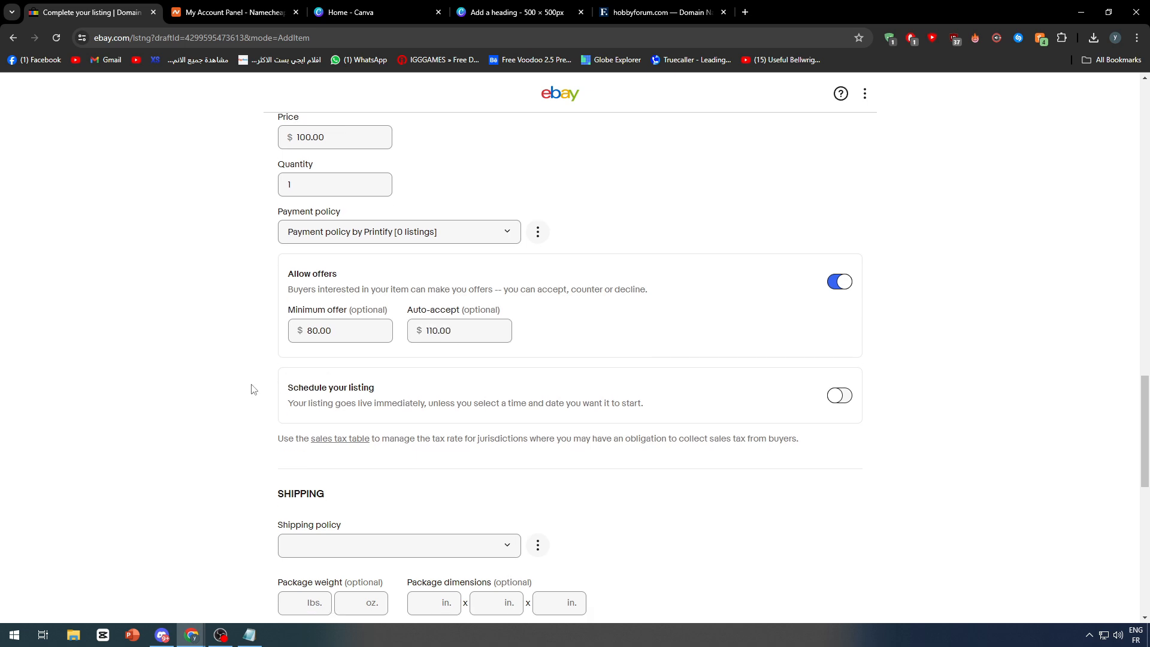
Look over the shipping, preferences and charity sections down to the final listing options
{"action": "scroll", "coordinate": [250, 390], "scroll_direction": "down", "scroll_amount": 3}
{"action": "scroll", "coordinate": [479, 420], "scroll_direction": "down", "scroll_amount": 4}
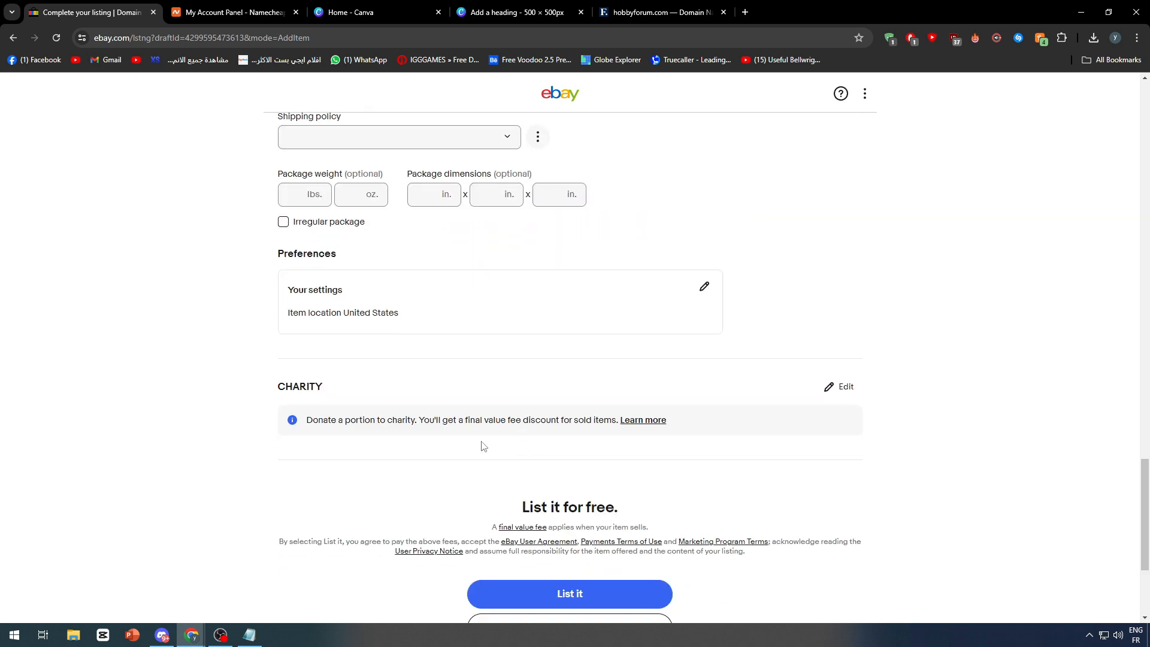
{"action": "scroll", "coordinate": [364, 574], "scroll_direction": "down", "scroll_amount": 3}
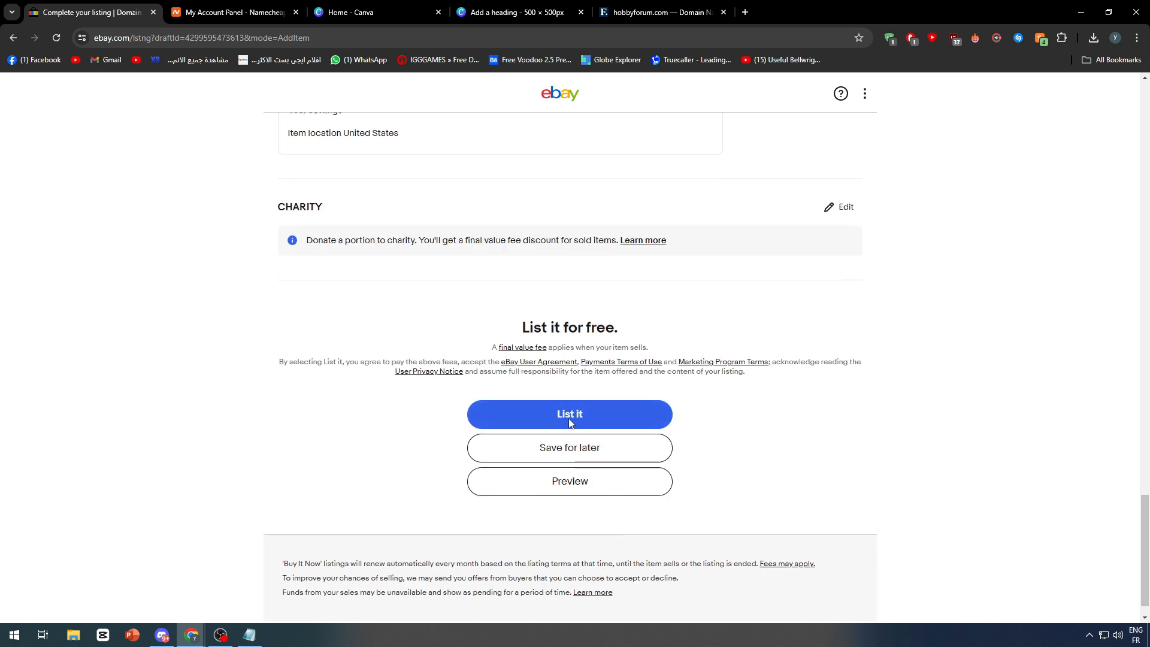